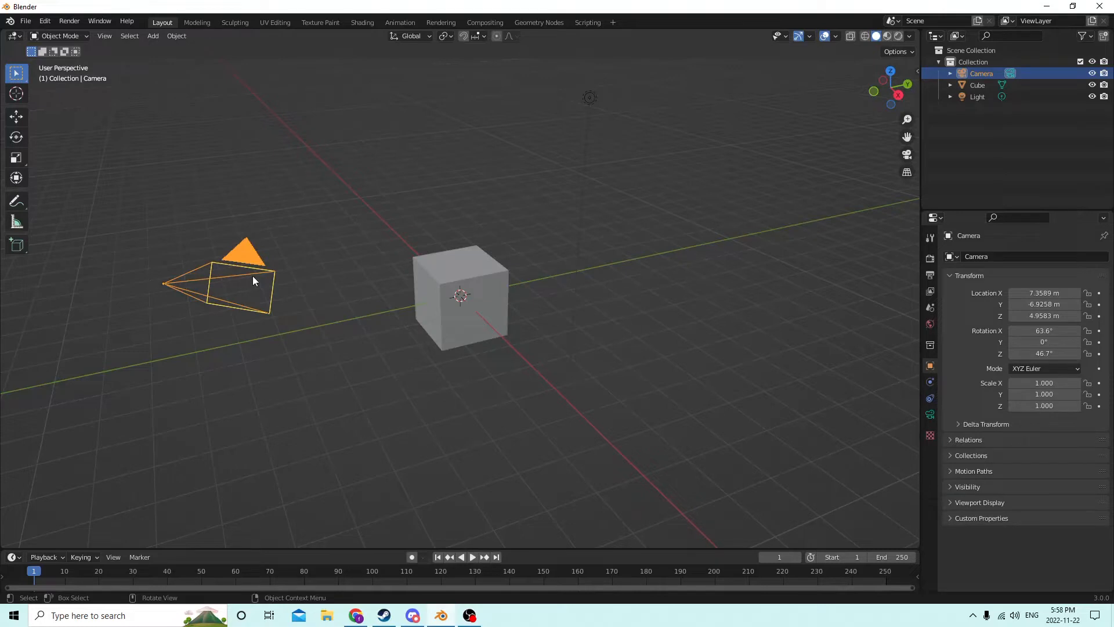
Delete the default camera and light from the scene
{"action": "key", "text": "Delete"}
{"action": "left_click", "coordinate": [583, 151]}
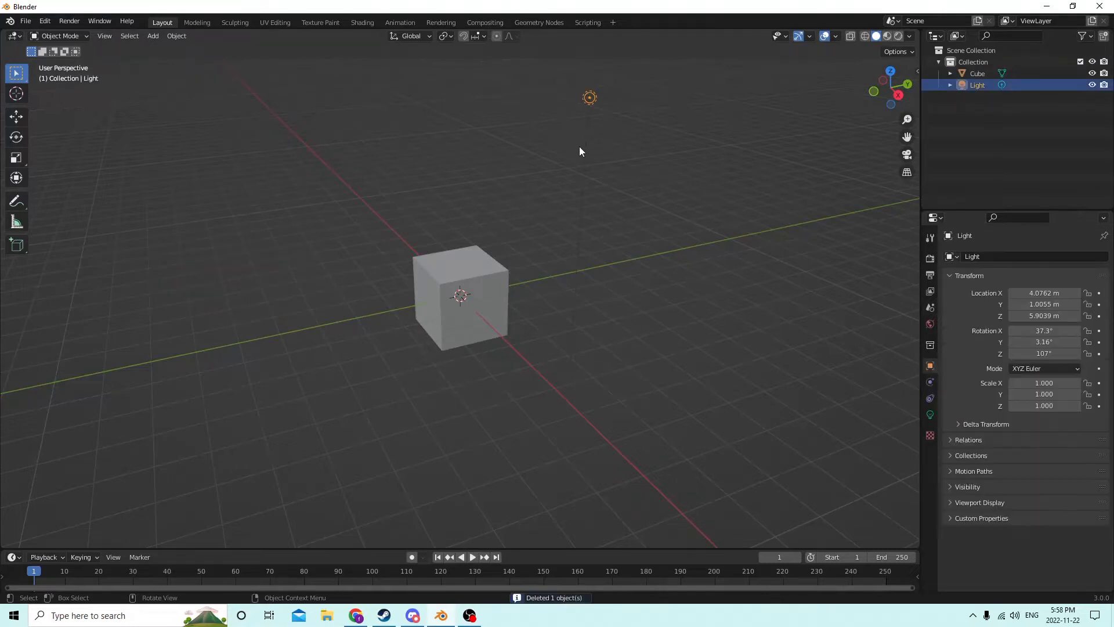
{"action": "key", "text": "Delete"}
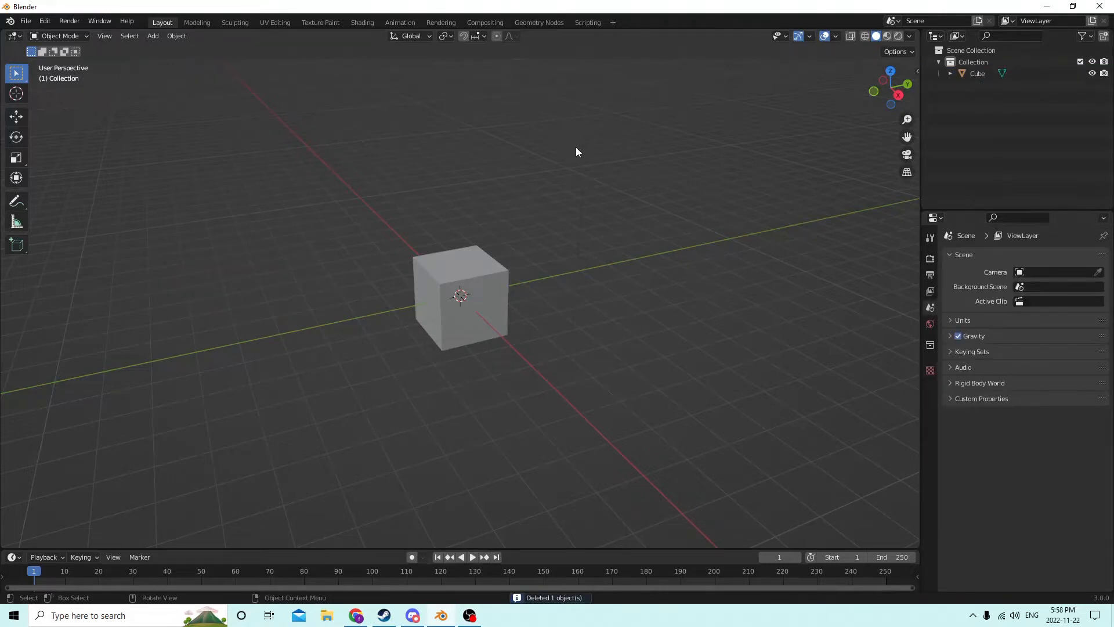
{"action": "scroll", "coordinate": [543, 190], "scroll_direction": "down", "scroll_amount": 3}
{"action": "scroll", "coordinate": [513, 184], "scroll_direction": "up", "scroll_amount": 4}
{"action": "middle_click_drag", "start_coordinate": [500, 182], "coordinate": [284, 171]}
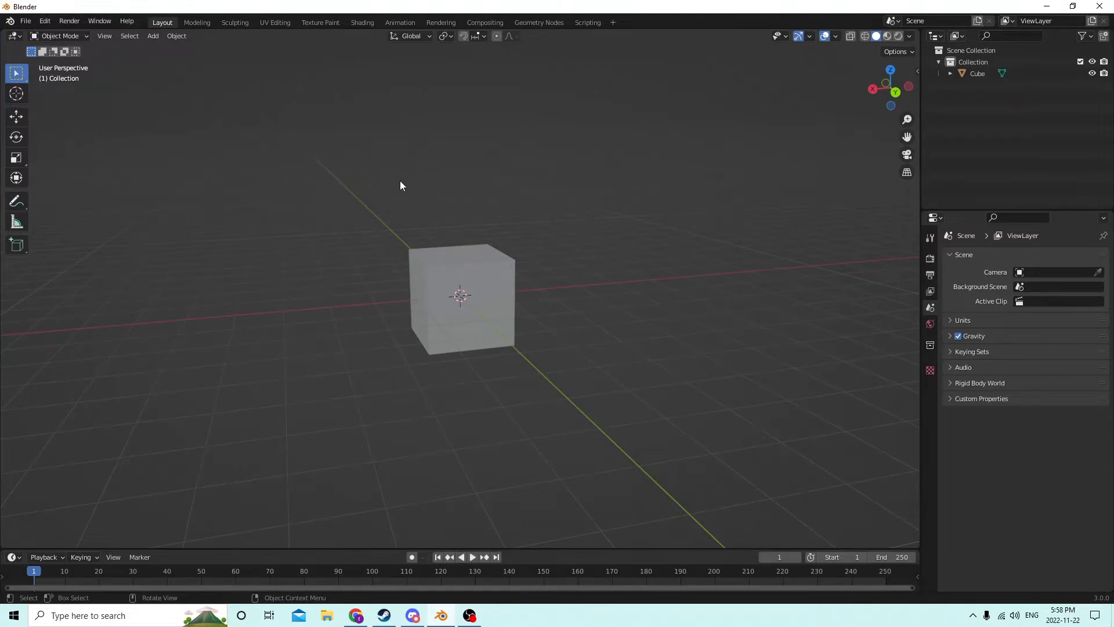
{"action": "scroll", "coordinate": [423, 203], "scroll_direction": "down", "scroll_amount": 5}
{"action": "middle_click_drag", "start_coordinate": [444, 219], "coordinate": [600, 256]}
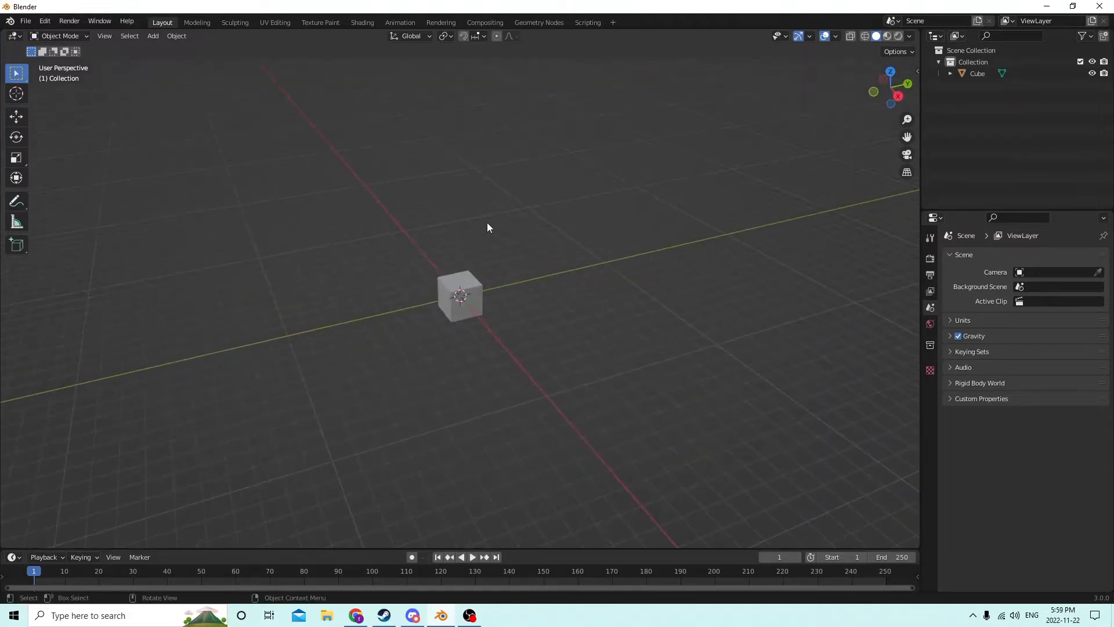
{"action": "middle_click_drag", "start_coordinate": [487, 228], "coordinate": [304, 169]}
{"action": "scroll", "coordinate": [439, 212], "scroll_direction": "up", "scroll_amount": 3}
Activate the Scale tool, select the cube and set the transform orientation to Local
{"action": "left_click", "coordinate": [16, 161]}
{"action": "mouse_move", "coordinate": [342, 204]}
{"action": "middle_mouse_down"}
{"action": "mouse_move", "coordinate": [353, 214]}
{"action": "mouse_move", "coordinate": [325, 177]}
{"action": "mouse_move", "coordinate": [352, 215]}
{"action": "middle_mouse_up"}
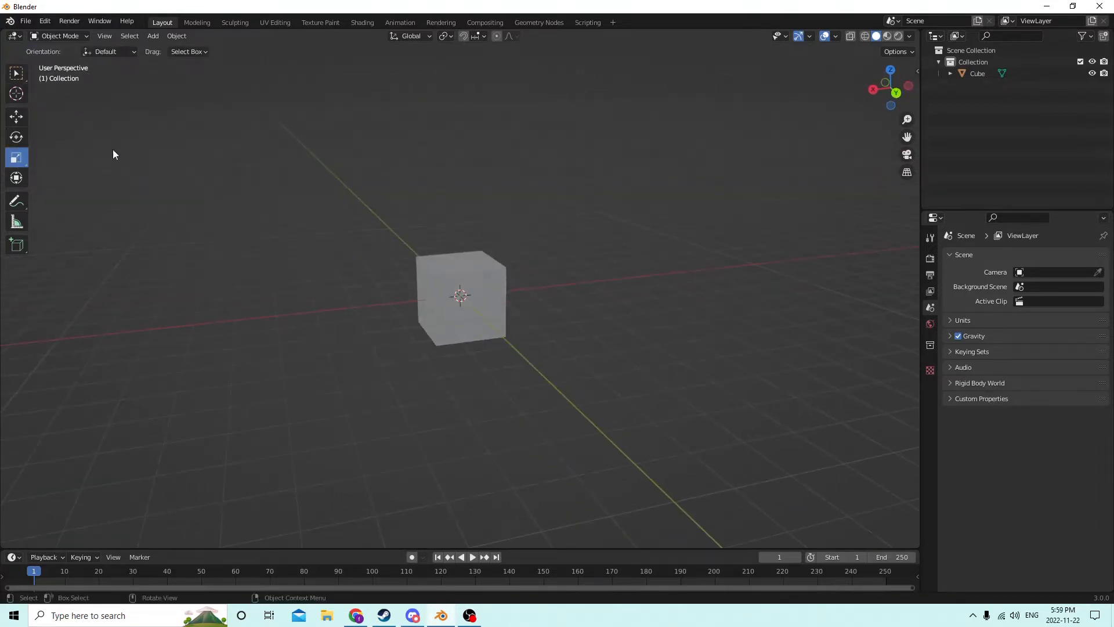
{"action": "middle_click_drag", "start_coordinate": [137, 169], "coordinate": [505, 231]}
{"action": "left_click", "coordinate": [454, 275]}
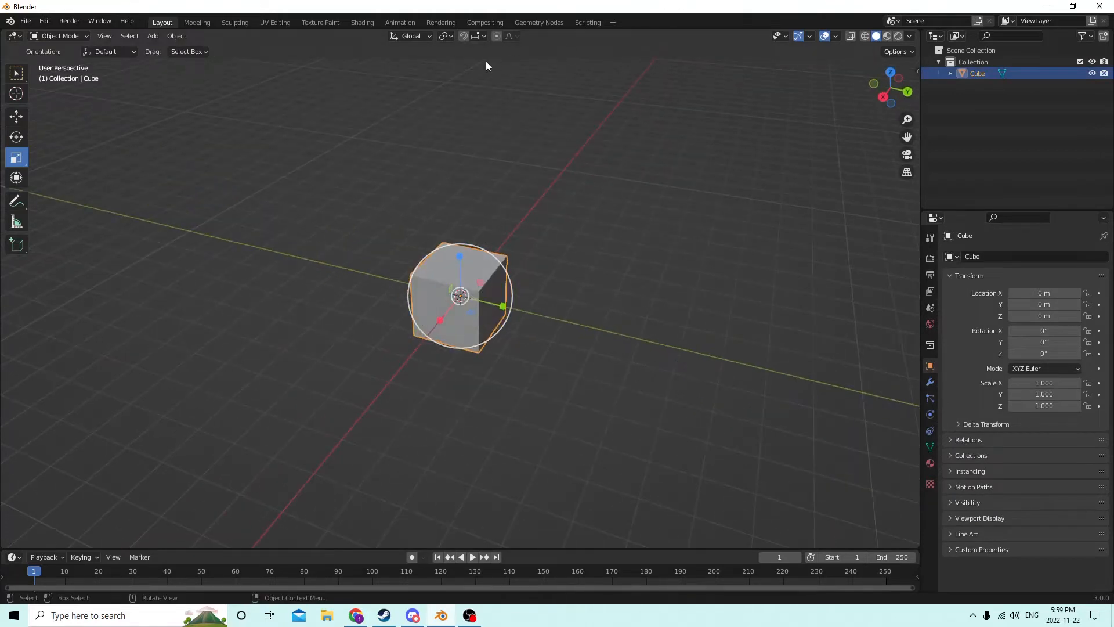
{"action": "left_click", "coordinate": [416, 37]}
{"action": "left_click", "coordinate": [398, 84]}
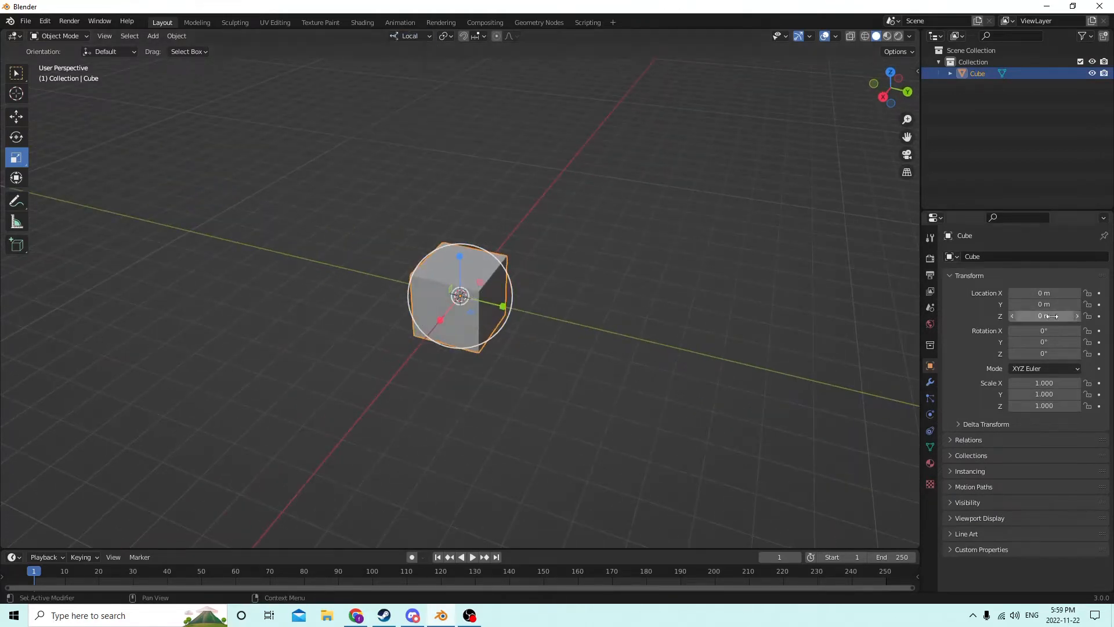
Set the scene's unit scale to 0.01 in the Units settings
{"action": "left_click", "coordinate": [930, 307]}
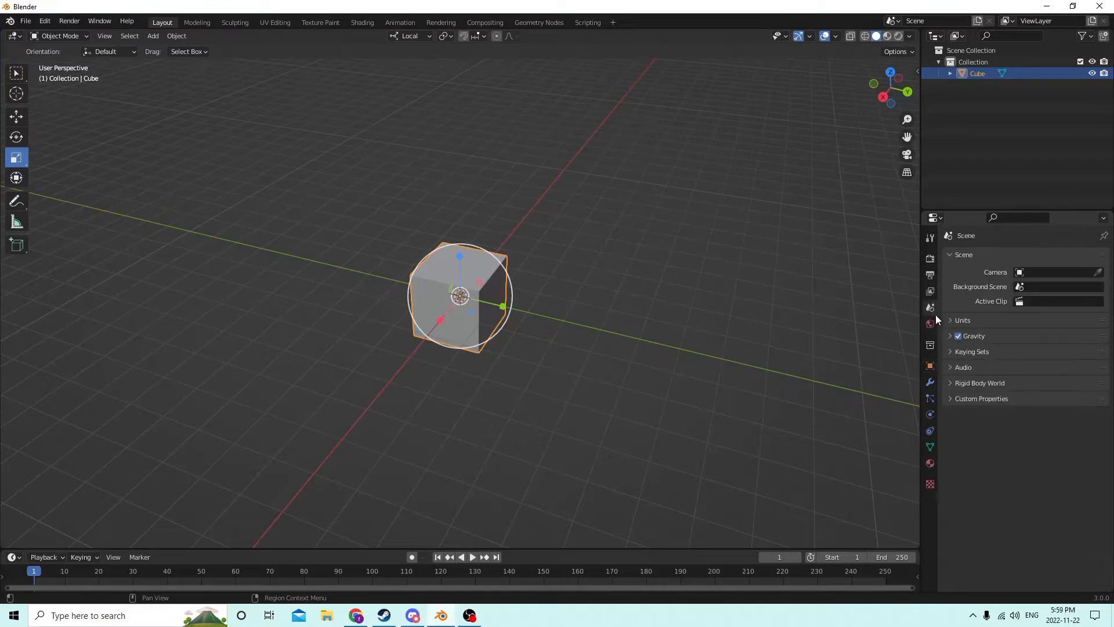
{"action": "left_click", "coordinate": [981, 322]}
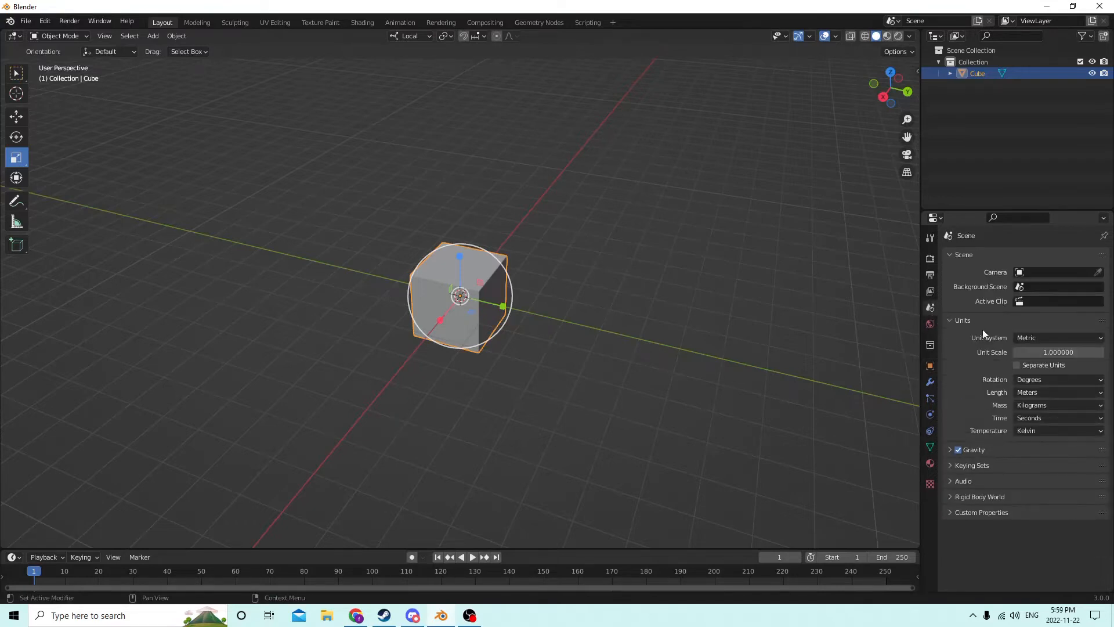
{"action": "left_click", "coordinate": [1030, 353]}
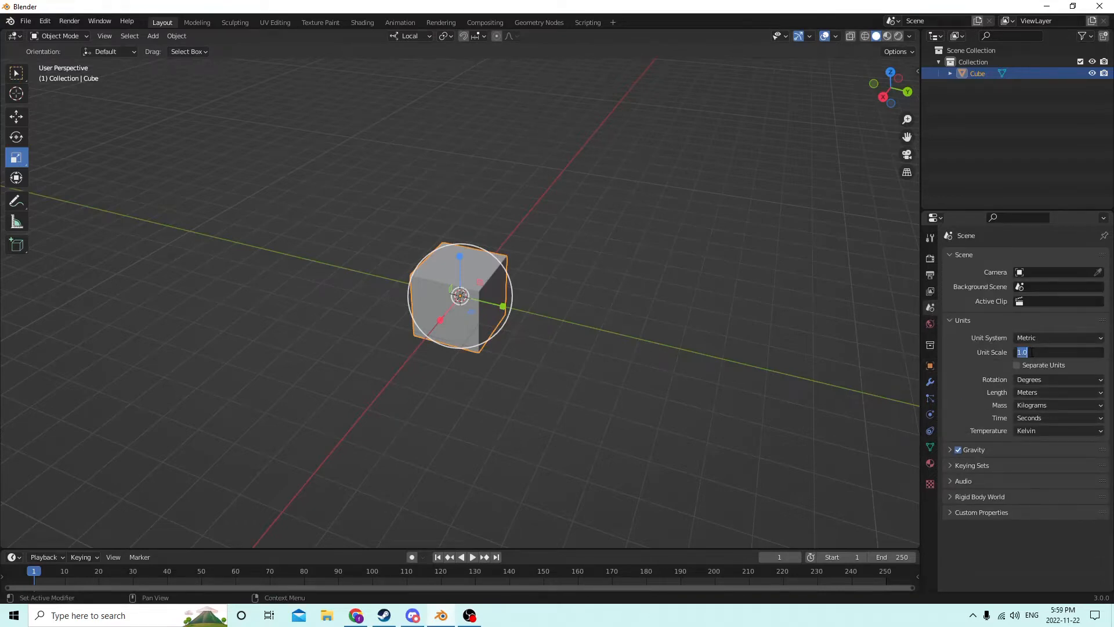
{"action": "key", "text": "Return"}
{"action": "left_click", "coordinate": [1031, 352]}
{"action": "key", "text": "Return"}
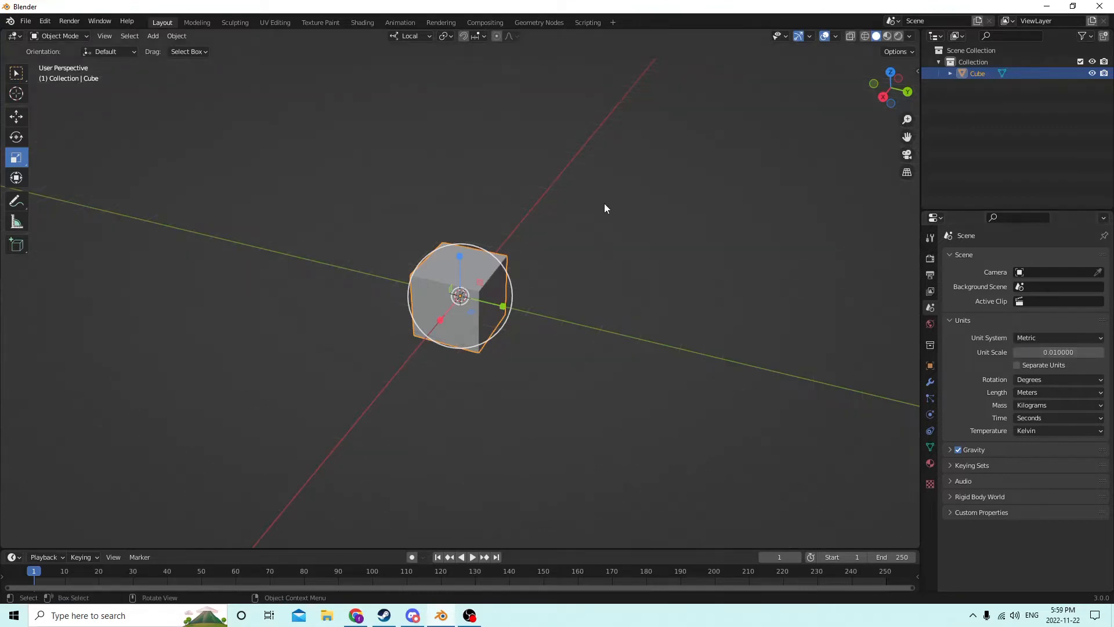
Restore the floor grid in the viewport overlay settings while keeping Solid shading
{"action": "left_click", "coordinate": [887, 37]}
{"action": "left_click", "coordinate": [877, 36]}
{"action": "left_click", "coordinate": [834, 36]}
Scale the cube along local X and then much further along local Y to form a long, wide block
{"action": "middle_click_drag", "start_coordinate": [643, 221], "coordinate": [357, 323]}
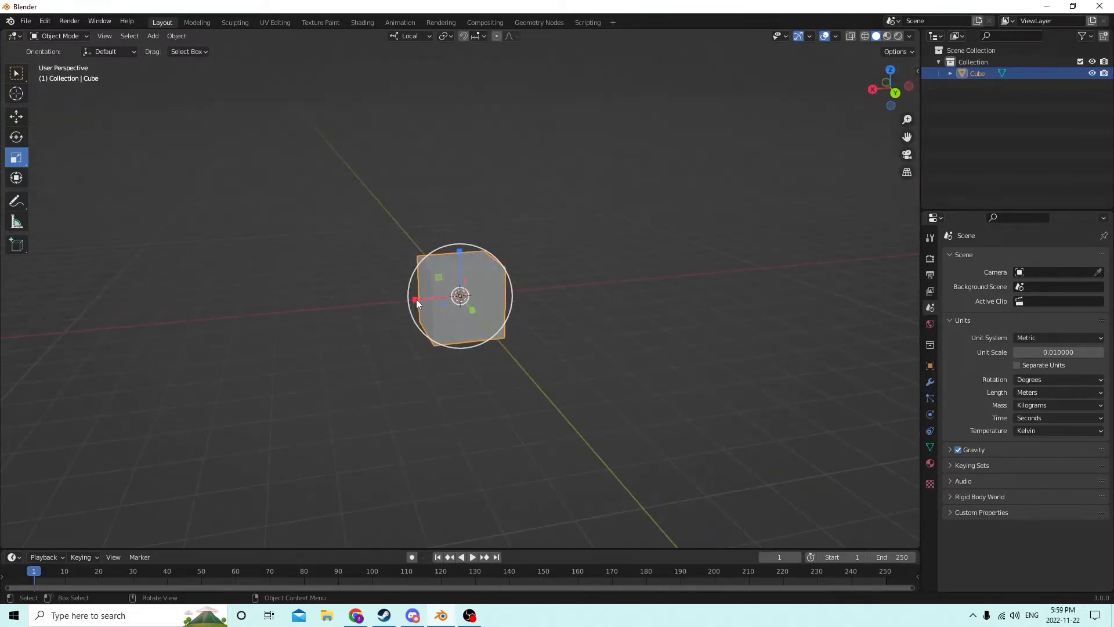
{"action": "left_click_drag", "start_coordinate": [416, 301], "coordinate": [291, 298]}
{"action": "middle_click_drag", "start_coordinate": [291, 298], "coordinate": [394, 326]}
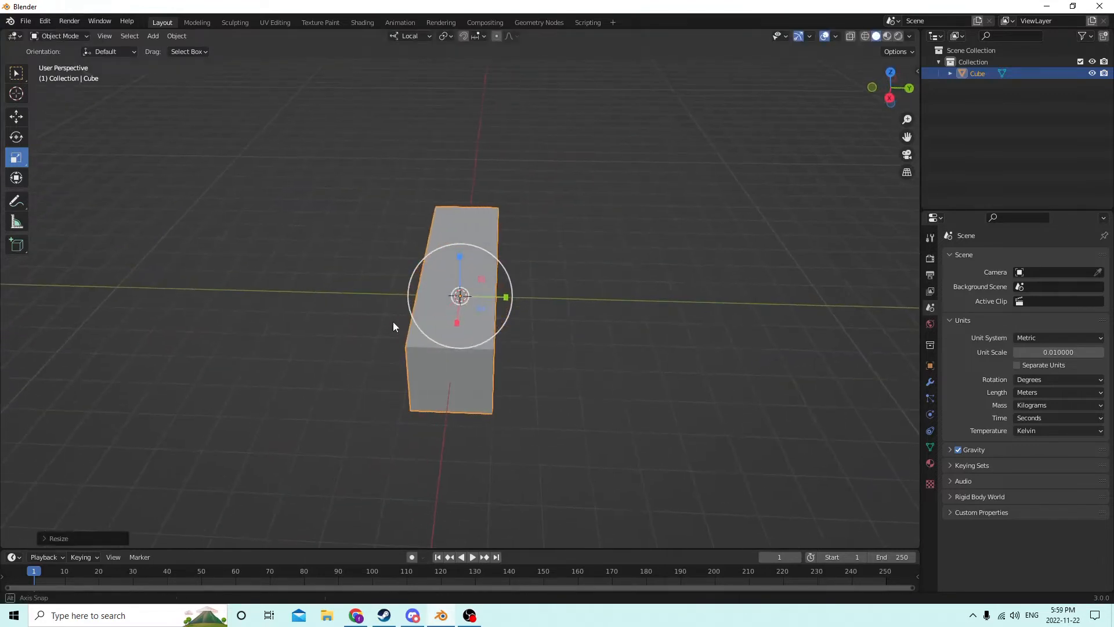
{"action": "left_click_drag", "start_coordinate": [506, 298], "coordinate": [735, 292]}
{"action": "middle_click_drag", "start_coordinate": [736, 292], "coordinate": [447, 249]}
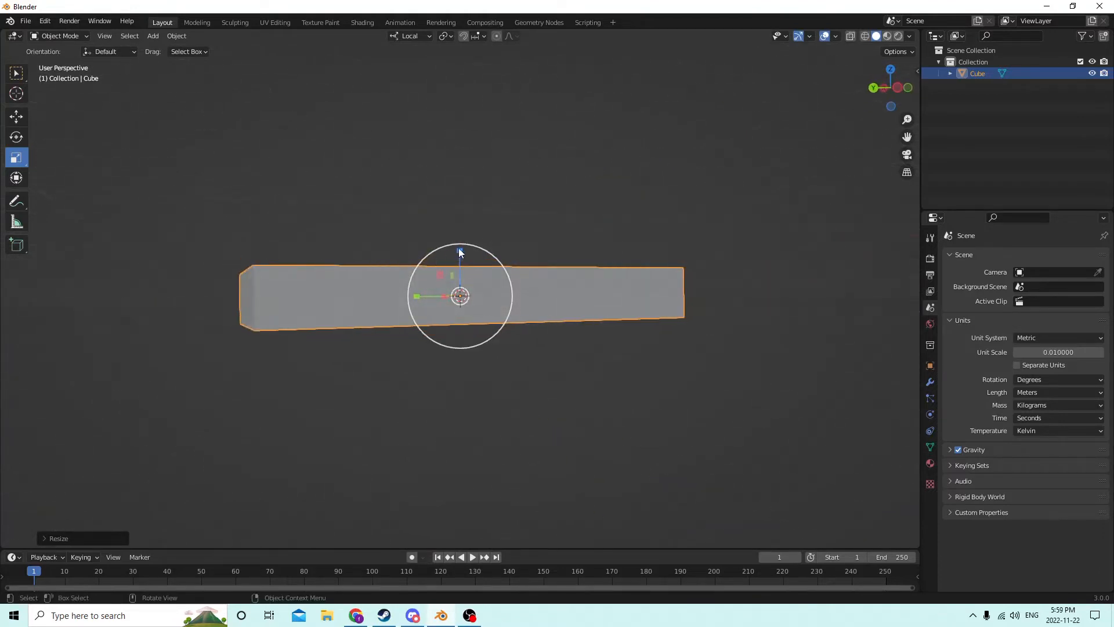
Flatten the block along local Z in two passes until it is a paper-thin sheet, then deselect it
{"action": "left_click_drag", "start_coordinate": [459, 248], "coordinate": [459, 288]}
{"action": "middle_click_drag", "start_coordinate": [432, 271], "coordinate": [484, 246]}
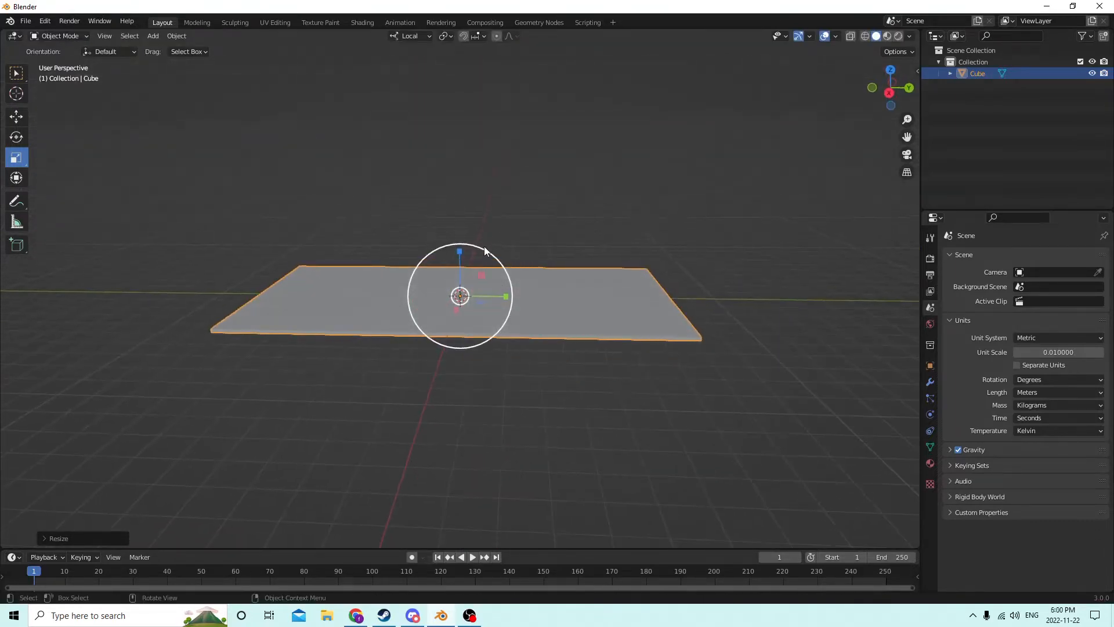
{"action": "middle_click_drag", "start_coordinate": [617, 274], "coordinate": [649, 261]}
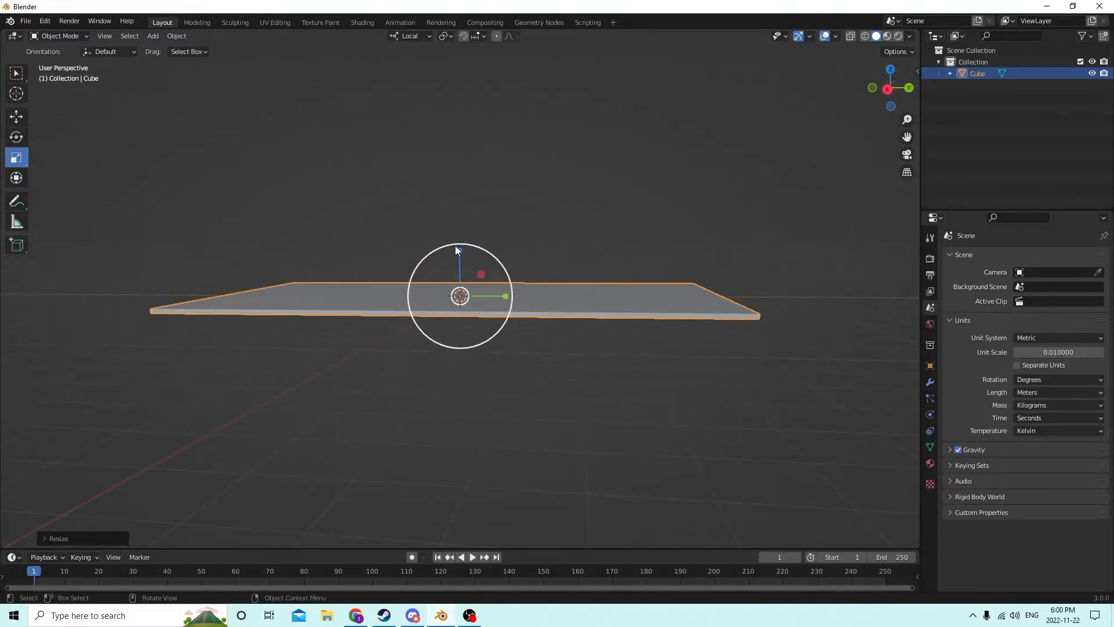
{"action": "left_click_drag", "start_coordinate": [457, 249], "coordinate": [458, 287]}
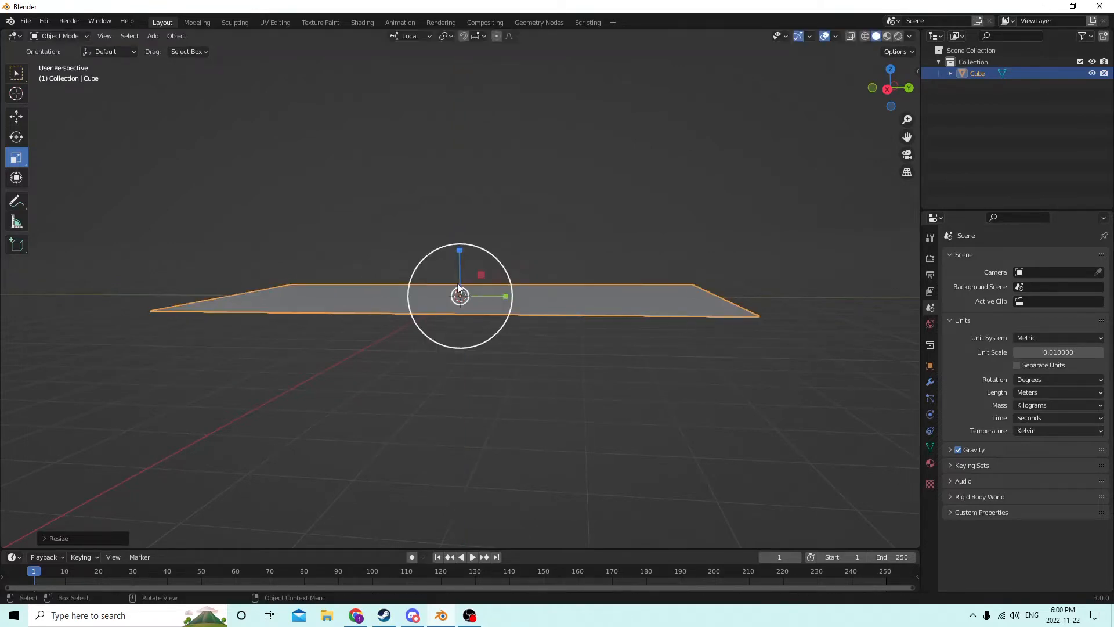
{"action": "middle_click_drag", "start_coordinate": [459, 287], "coordinate": [460, 246]}
{"action": "middle_click_drag", "start_coordinate": [671, 266], "coordinate": [622, 256]}
{"action": "left_click", "coordinate": [740, 278]}
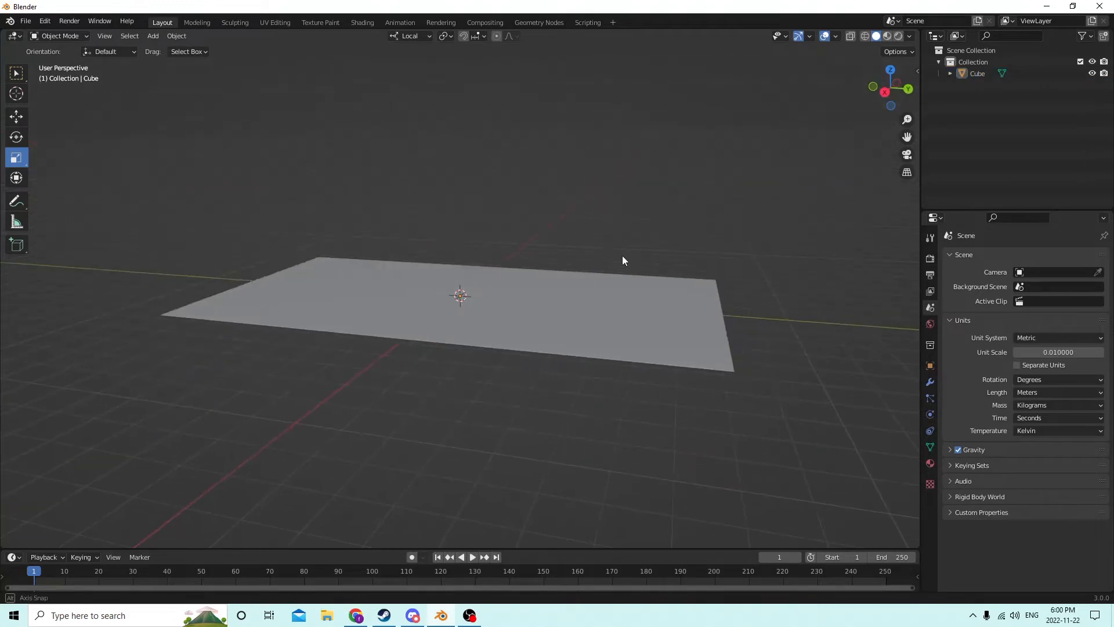
Duplicate the thin sheet in place and move the copy slightly down along Z
{"action": "left_click", "coordinate": [537, 296]}
{"action": "middle_click_drag", "start_coordinate": [540, 295], "coordinate": [515, 284]}
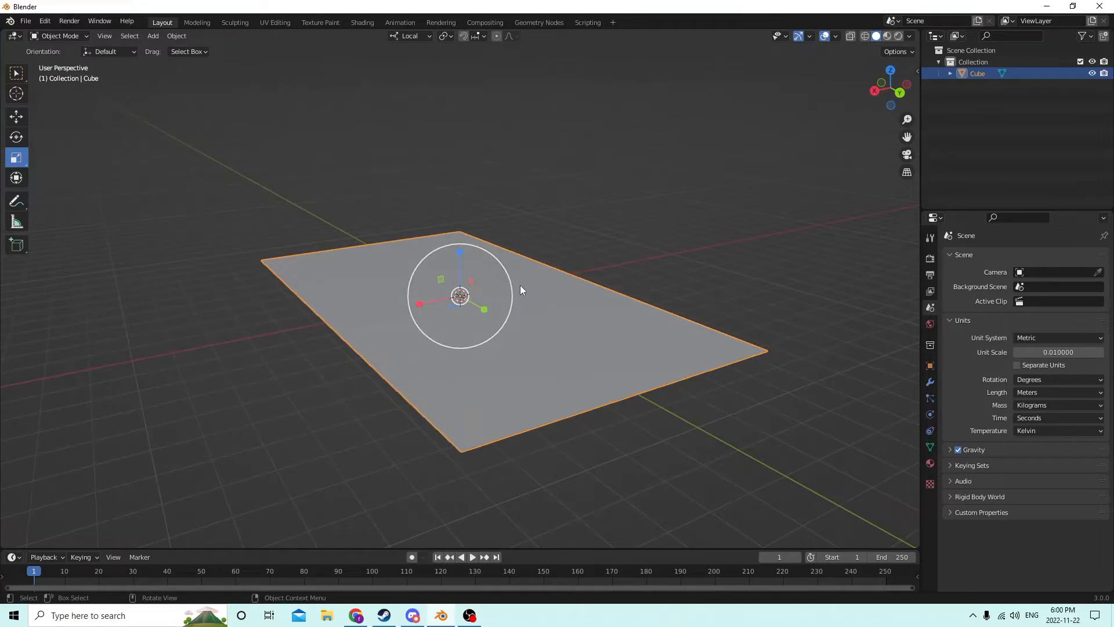
{"action": "key", "text": "shift+d"}
{"action": "right_click", "coordinate": [567, 235]}
{"action": "middle_click_drag", "start_coordinate": [567, 232], "coordinate": [400, 131]}
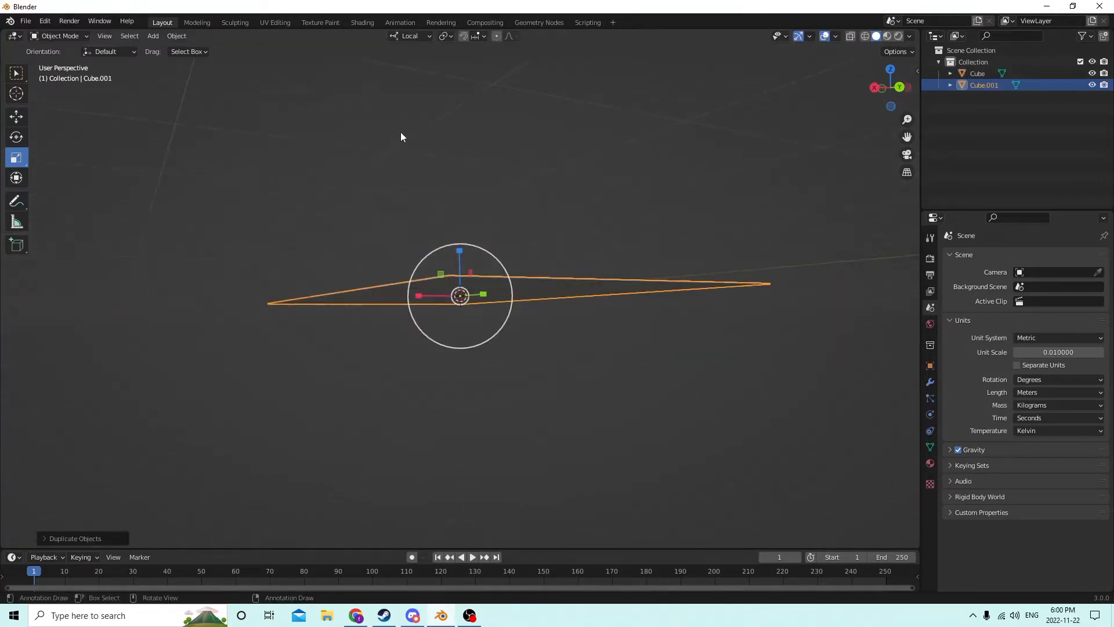
{"action": "left_click", "coordinate": [16, 117]}
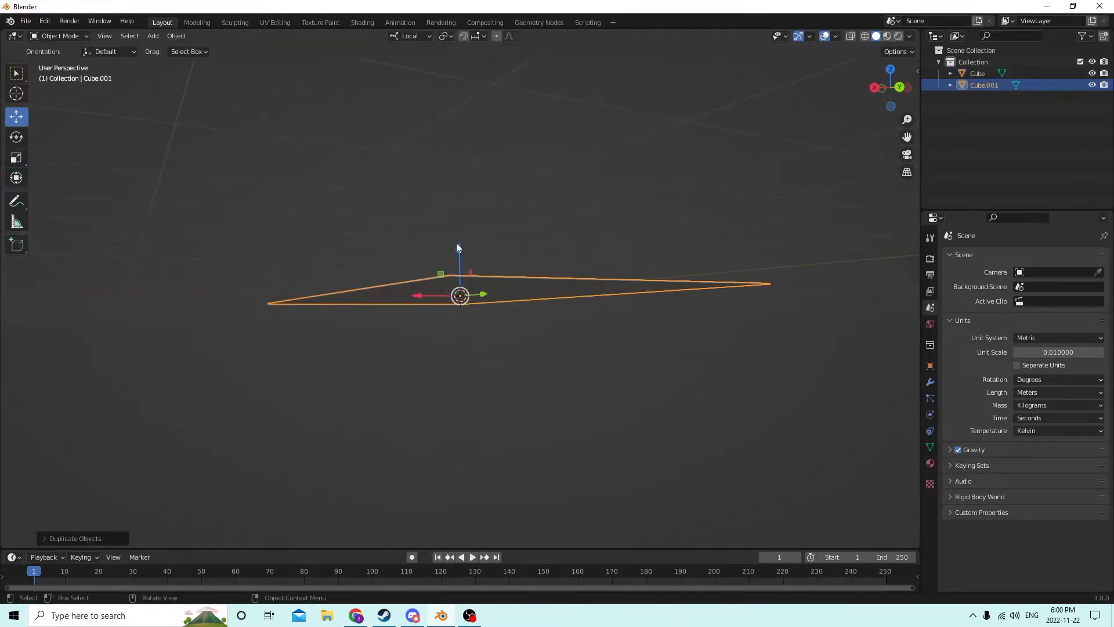
{"action": "left_click_drag", "start_coordinate": [456, 243], "coordinate": [456, 249]}
{"action": "middle_click_drag", "start_coordinate": [457, 249], "coordinate": [430, 259]}
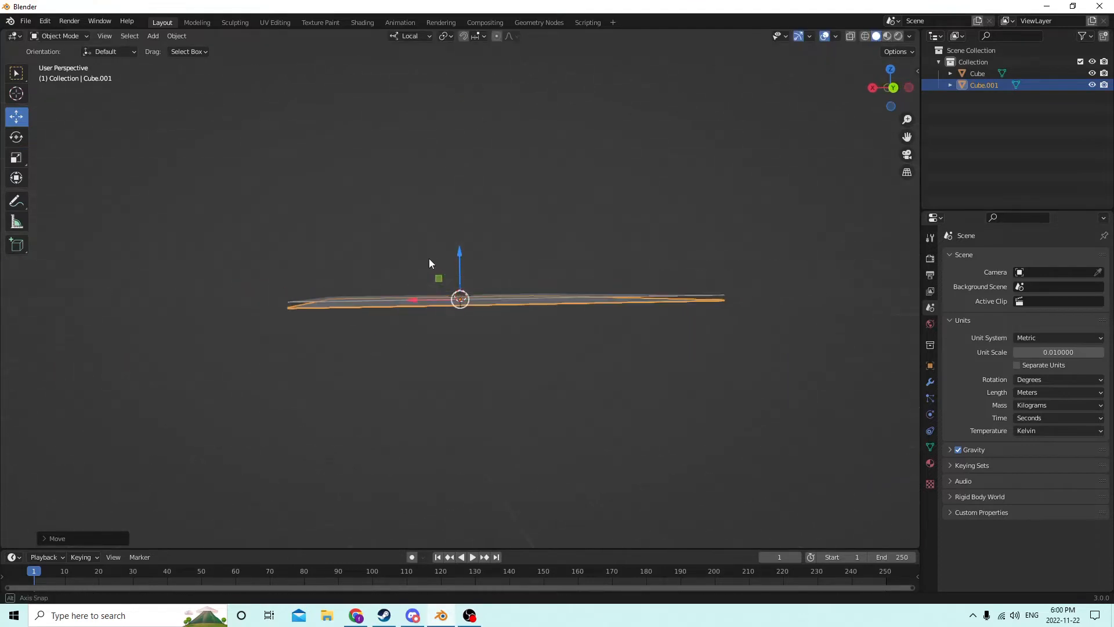
Scale the lower copy along local Z to thicken it into a slab beneath the thin sheet
{"action": "left_click", "coordinate": [16, 157]}
{"action": "left_click_drag", "start_coordinate": [460, 255], "coordinate": [460, 67]}
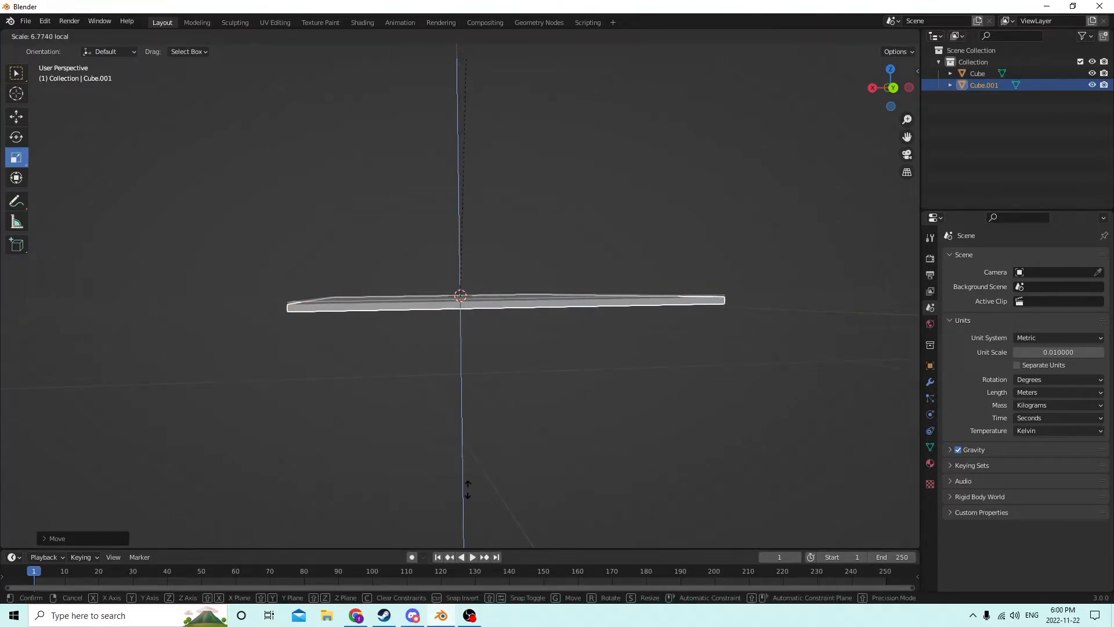
{"action": "left_click_drag", "start_coordinate": [468, 458], "coordinate": [469, 473]}
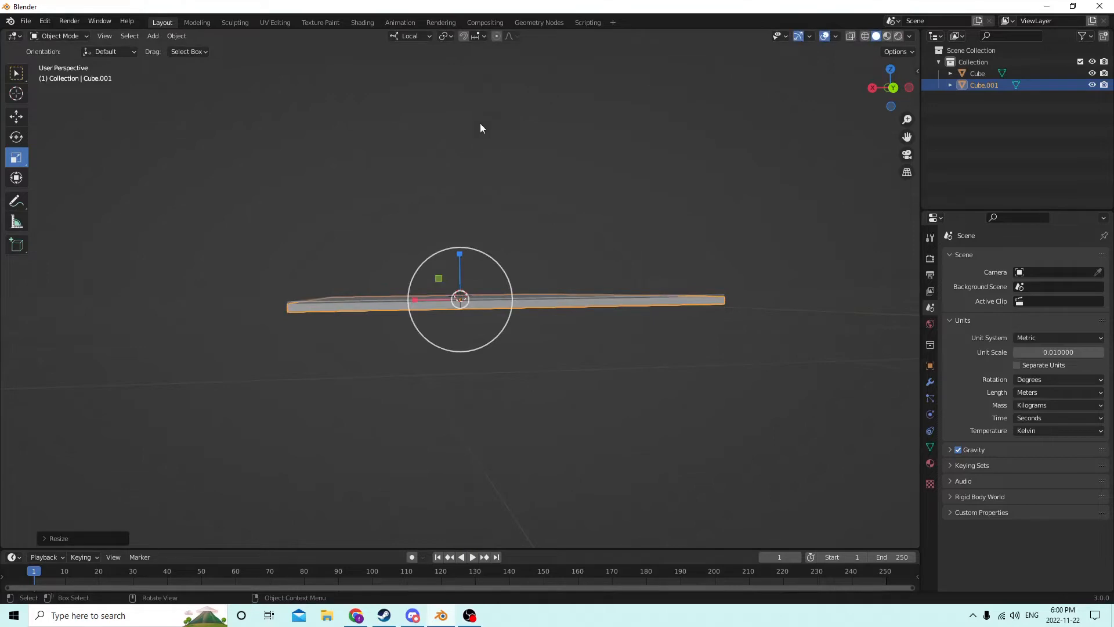
{"action": "left_click_drag", "start_coordinate": [459, 256], "coordinate": [460, 246]}
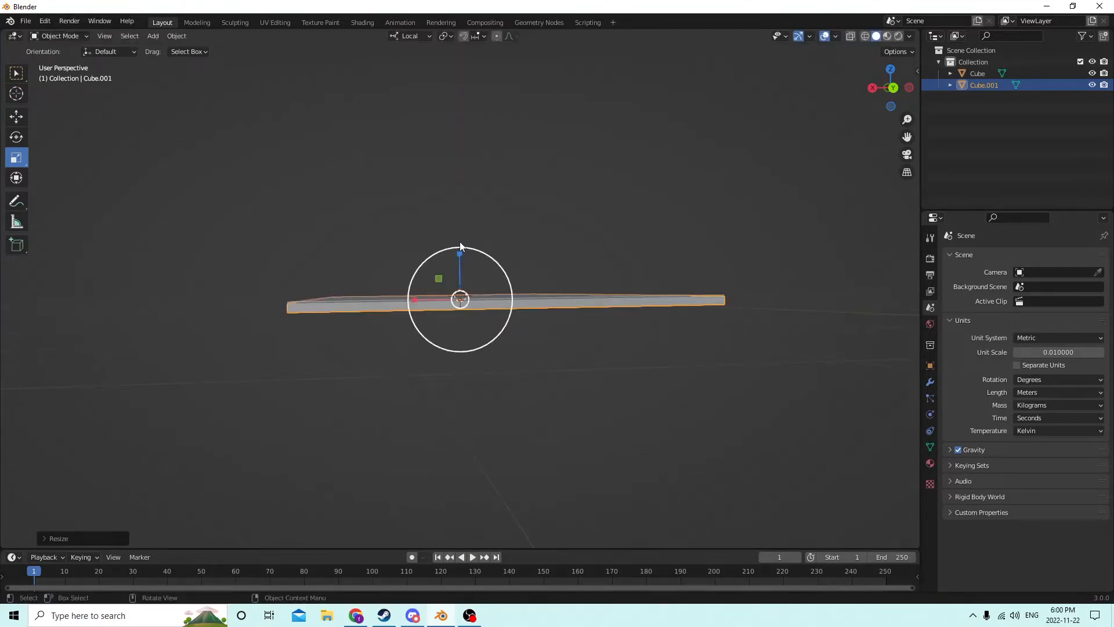
{"action": "middle_click_drag", "start_coordinate": [461, 246], "coordinate": [463, 285]}
{"action": "scroll", "coordinate": [496, 280], "scroll_direction": "up", "scroll_amount": 4}
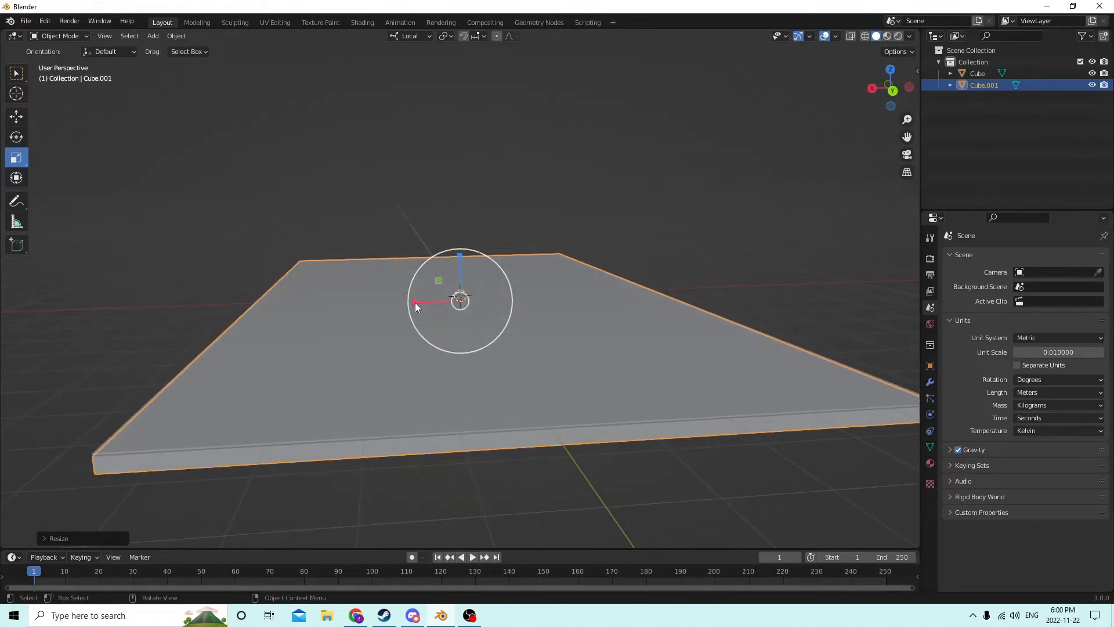
Widen the lower slab along local X so it extends past both long sides of the thin sheet
{"action": "left_click_drag", "start_coordinate": [416, 301], "coordinate": [364, 299]}
{"action": "middle_click_drag", "start_coordinate": [364, 299], "coordinate": [556, 468]}
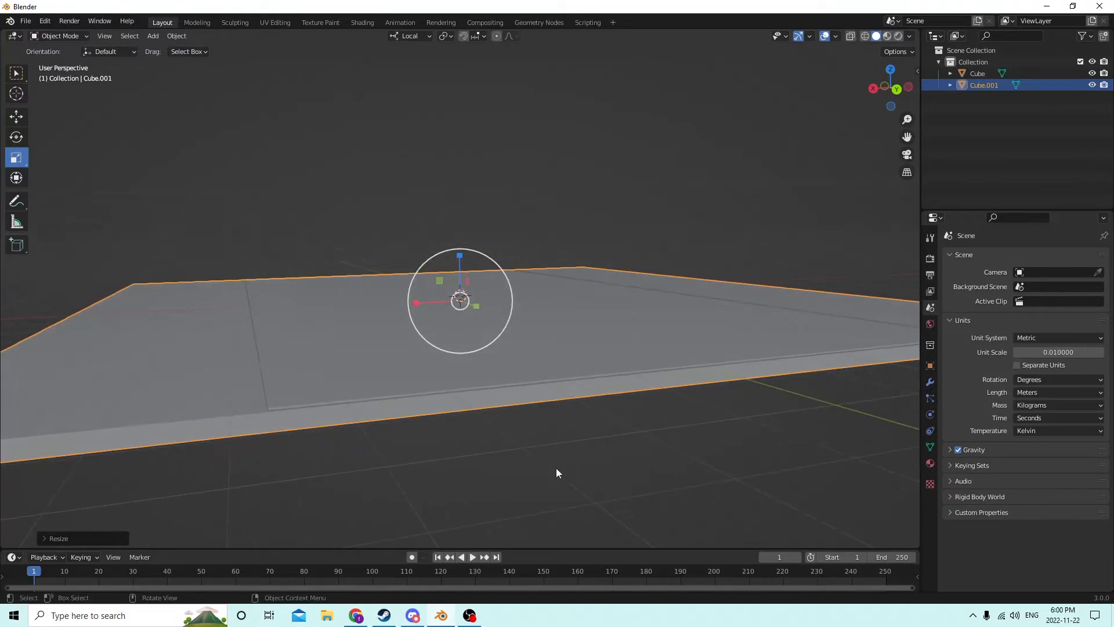
{"action": "left_click", "coordinate": [556, 468]}
{"action": "left_click", "coordinate": [432, 366]}
{"action": "middle_click_drag", "start_coordinate": [431, 365], "coordinate": [429, 325]}
{"action": "middle_click_drag", "start_coordinate": [542, 373], "coordinate": [536, 342]}
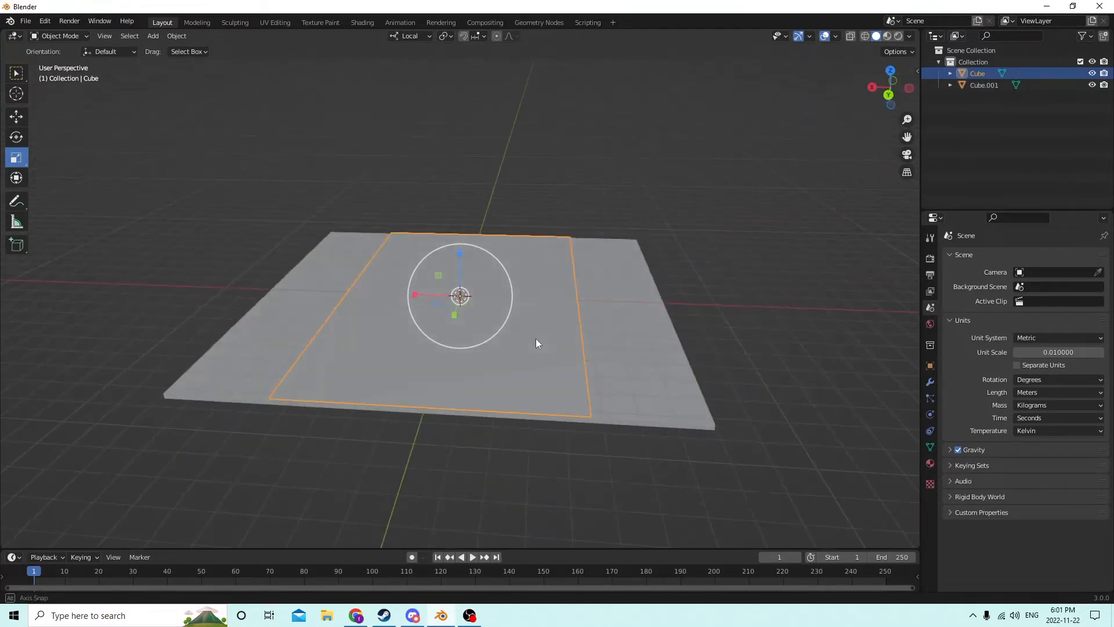
Fine-tune the lower slab's width along local X to adjust the side strips flanking the thin sheet
{"action": "left_click", "coordinate": [612, 318]}
{"action": "mouse_move", "coordinate": [614, 317]}
{"action": "middle_mouse_down"}
{"action": "mouse_move", "coordinate": [614, 340]}
{"action": "mouse_move", "coordinate": [625, 328]}
{"action": "middle_mouse_up"}
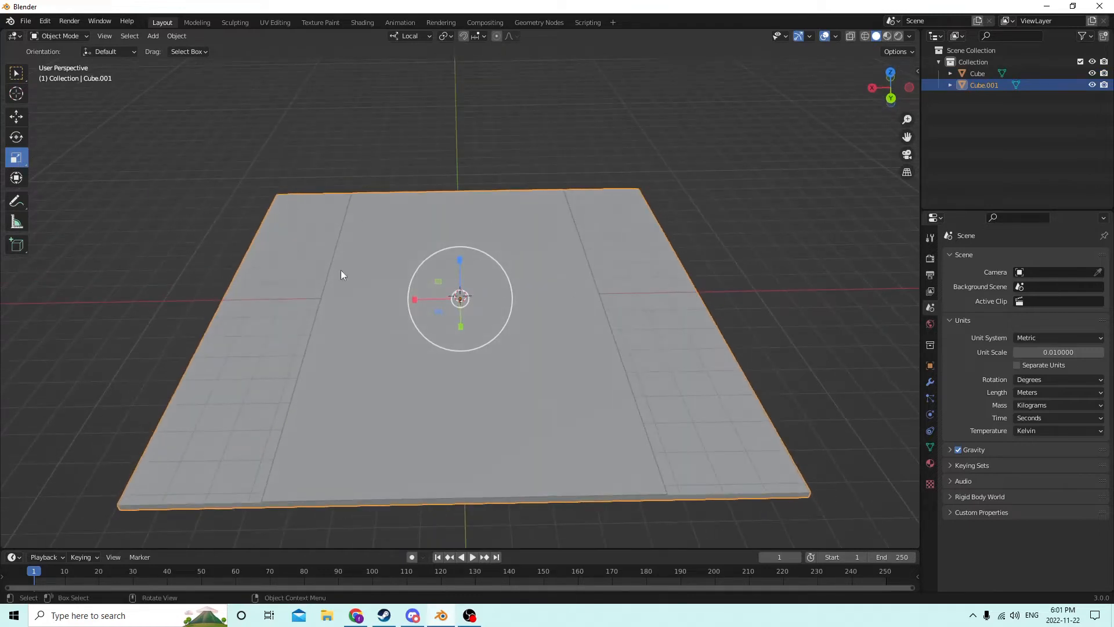
{"action": "left_click_drag", "start_coordinate": [416, 297], "coordinate": [424, 298]}
{"action": "mouse_move", "coordinate": [423, 298]}
{"action": "middle_mouse_down"}
{"action": "mouse_move", "coordinate": [485, 271]}
{"action": "mouse_move", "coordinate": [425, 278]}
{"action": "middle_mouse_up"}
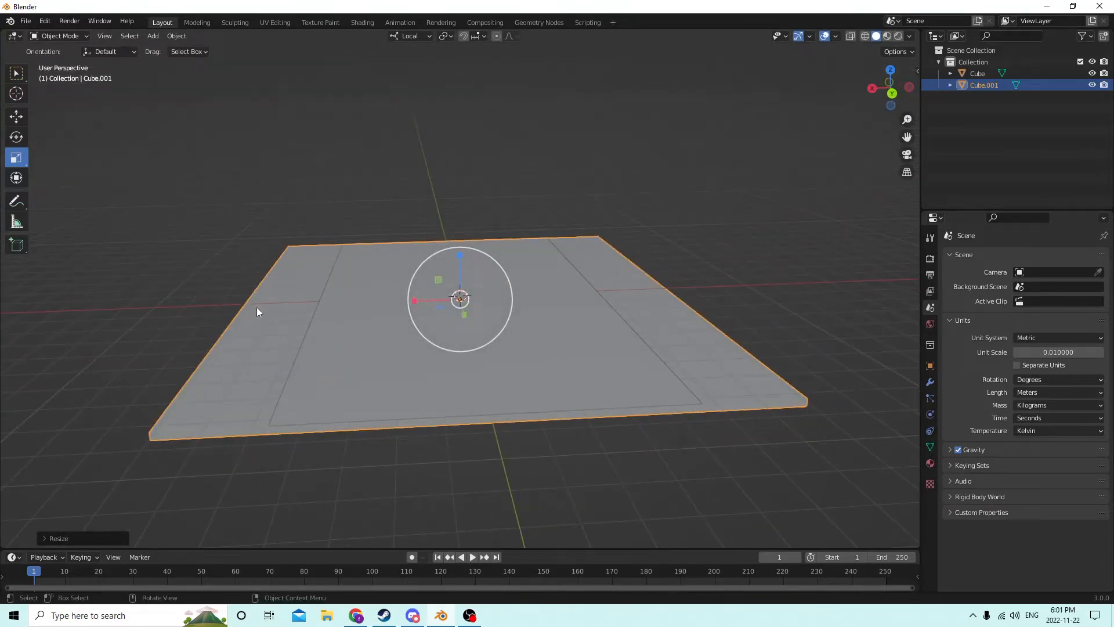
{"action": "middle_click_drag", "start_coordinate": [257, 308], "coordinate": [384, 309]}
{"action": "left_click_drag", "start_coordinate": [411, 306], "coordinate": [406, 301]}
{"action": "middle_click_drag", "start_coordinate": [406, 301], "coordinate": [464, 314]}
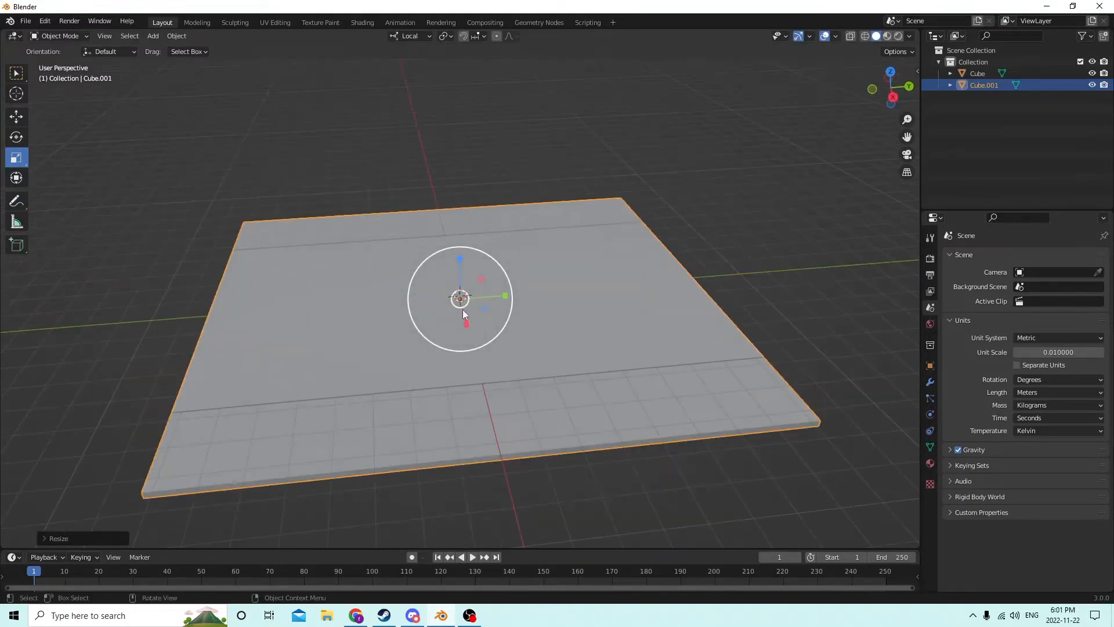
{"action": "left_click", "coordinate": [784, 266]}
Duplicate the thin top sheet in place and narrow the copy along local X into a slim centre stripe
{"action": "left_click", "coordinate": [589, 286]}
{"action": "middle_click_drag", "start_coordinate": [588, 285], "coordinate": [294, 291]}
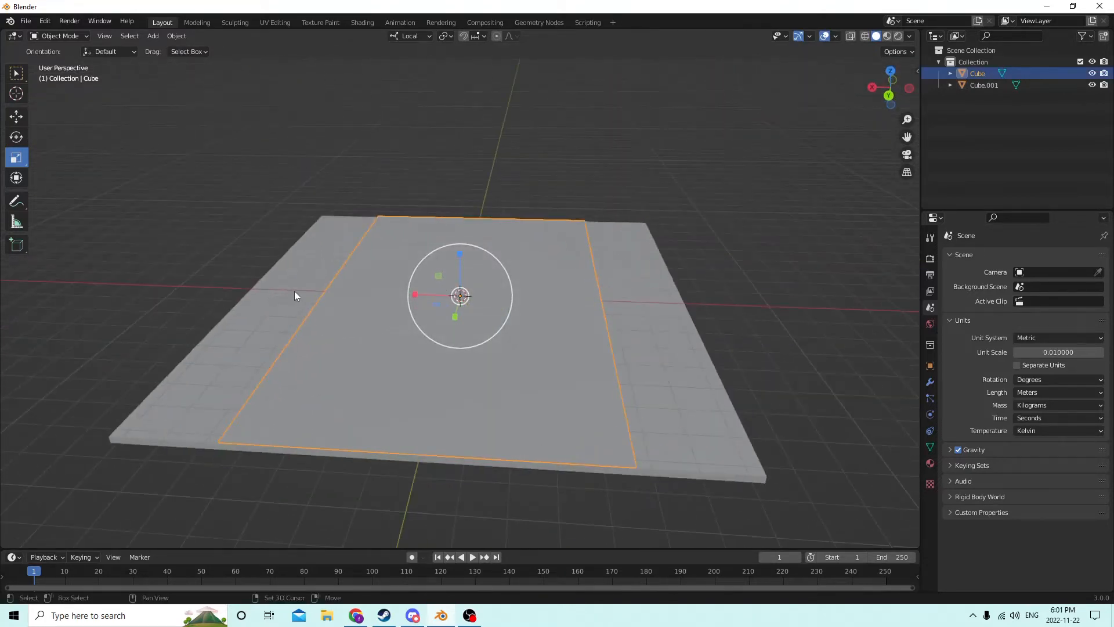
{"action": "key", "text": "shift+d"}
{"action": "right_click", "coordinate": [457, 290]}
{"action": "middle_click_drag", "start_coordinate": [458, 290], "coordinate": [431, 274]}
{"action": "left_click_drag", "start_coordinate": [415, 297], "coordinate": [456, 295]}
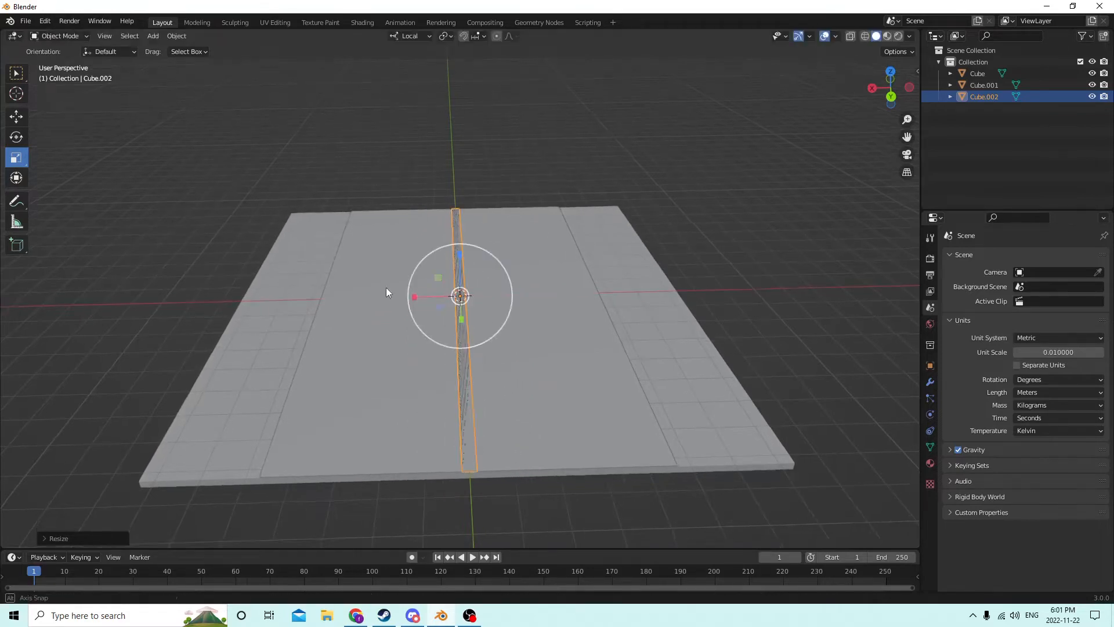
Raise the centre stripe slightly along local Z so it sits just above the thin top sheet
{"action": "middle_click_drag", "start_coordinate": [386, 289], "coordinate": [202, 115]}
{"action": "scroll", "coordinate": [399, 300], "scroll_direction": "up", "scroll_amount": 2}
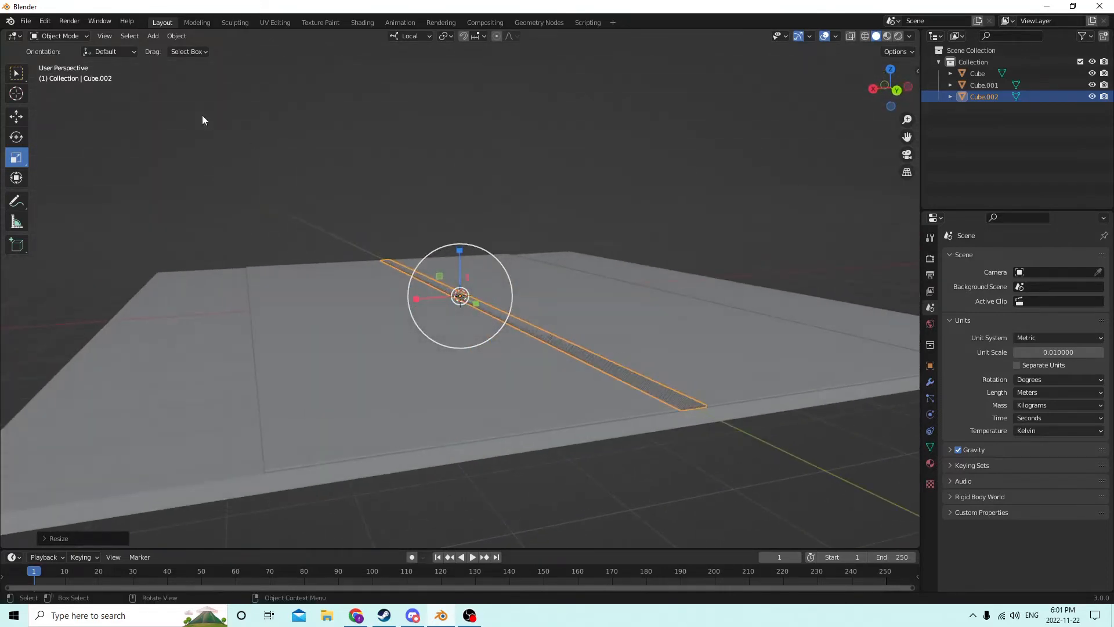
{"action": "left_click", "coordinate": [17, 117]}
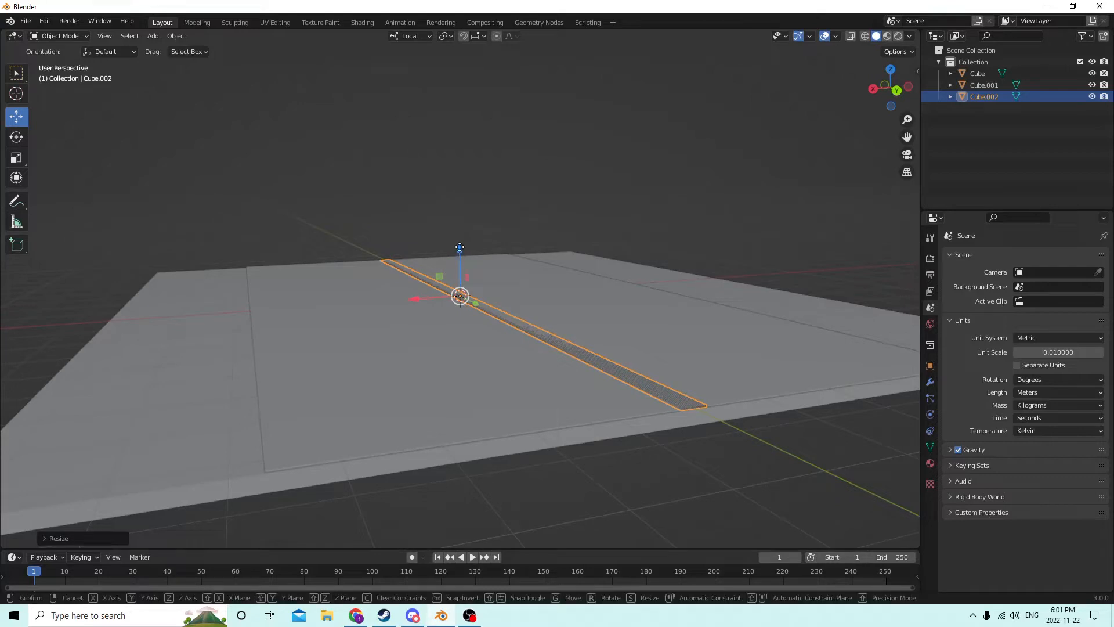
{"action": "left_click_drag", "start_coordinate": [460, 249], "coordinate": [460, 250]}
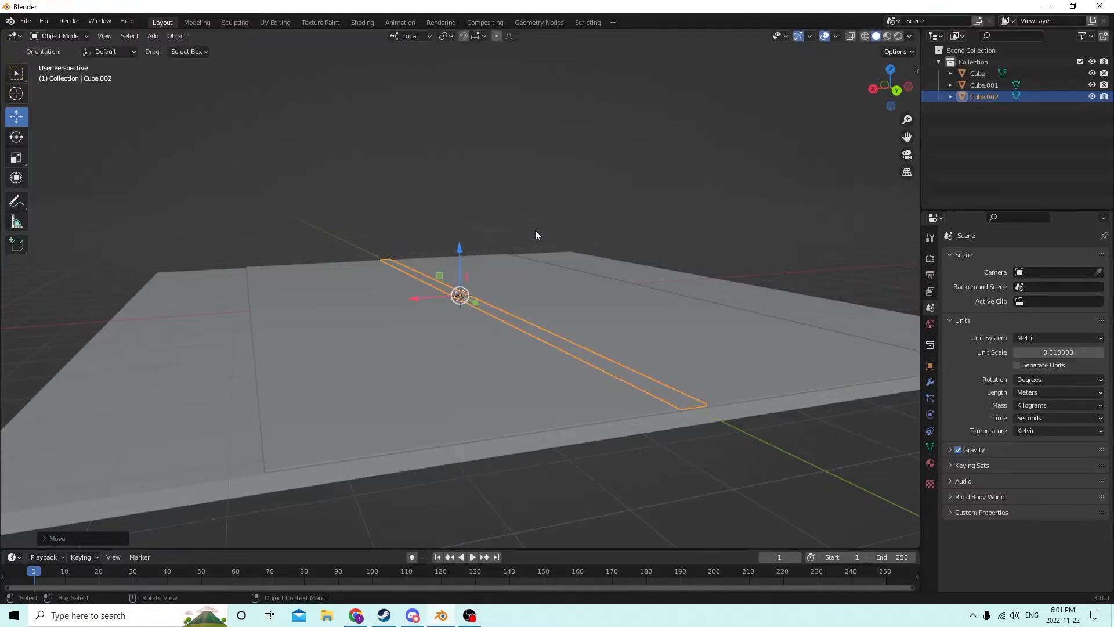
{"action": "left_click", "coordinate": [659, 197]}
{"action": "middle_click_drag", "start_coordinate": [659, 196], "coordinate": [187, 277]}
{"action": "left_click", "coordinate": [467, 291]}
{"action": "middle_click_drag", "start_coordinate": [448, 298], "coordinate": [423, 286]}
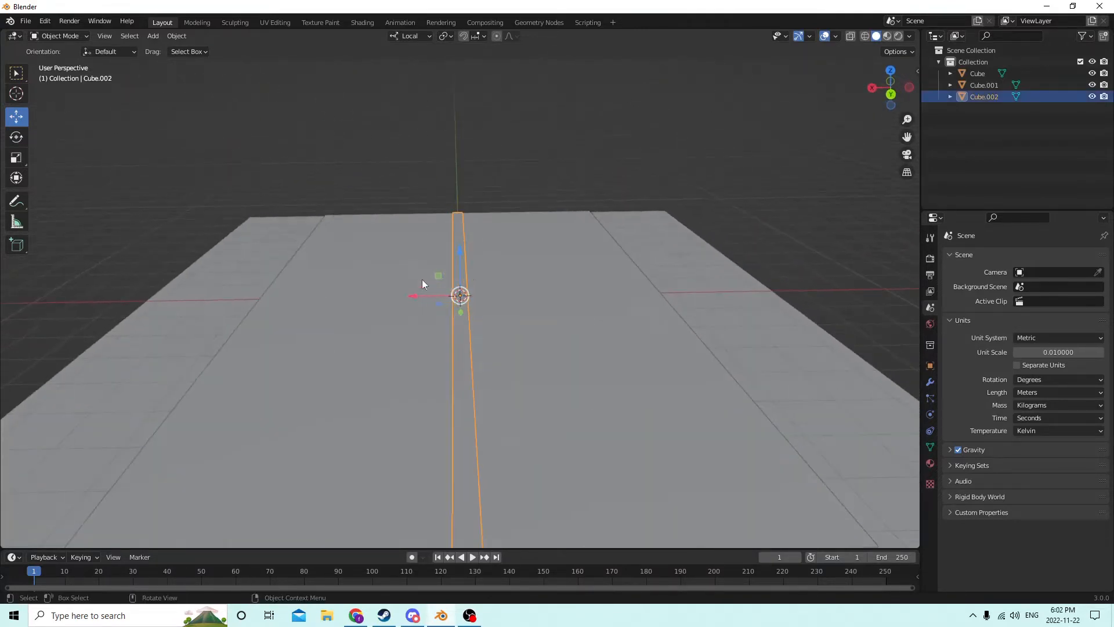
Select the thin top sheet and switch the viewport shading to Material Preview
{"action": "left_click", "coordinate": [610, 293]}
{"action": "mouse_move", "coordinate": [609, 293]}
{"action": "middle_mouse_down"}
{"action": "mouse_move", "coordinate": [448, 276]}
{"action": "mouse_move", "coordinate": [519, 275]}
{"action": "mouse_move", "coordinate": [605, 310]}
{"action": "middle_mouse_up"}
{"action": "scroll", "coordinate": [527, 276], "scroll_direction": "down", "scroll_amount": 2}
{"action": "middle_click_drag", "start_coordinate": [644, 309], "coordinate": [703, 313]}
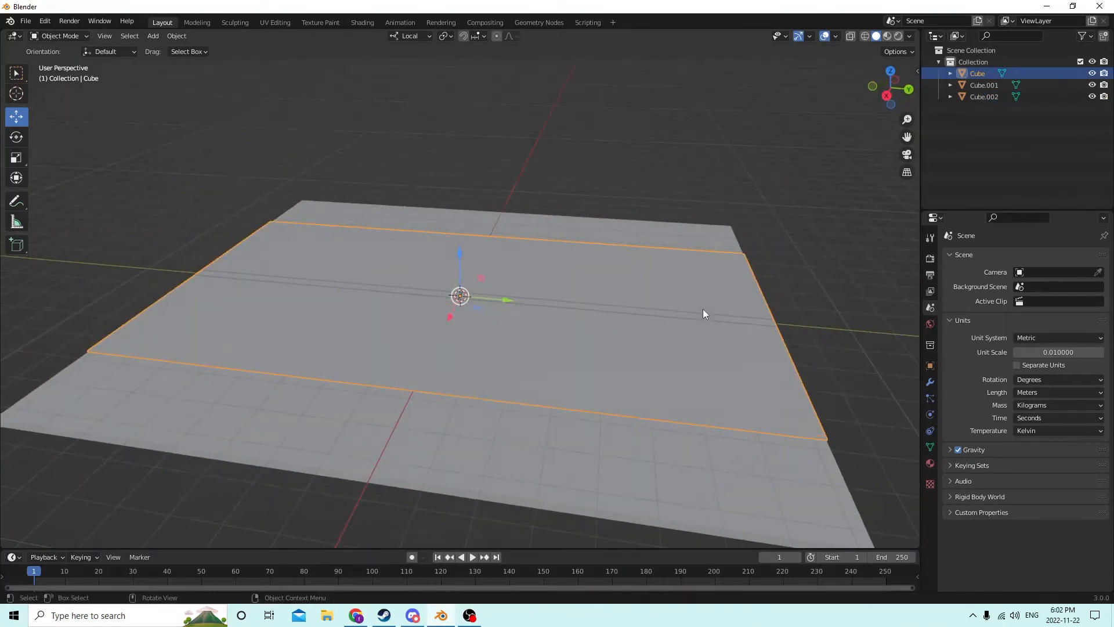
{"action": "left_click", "coordinate": [887, 36]}
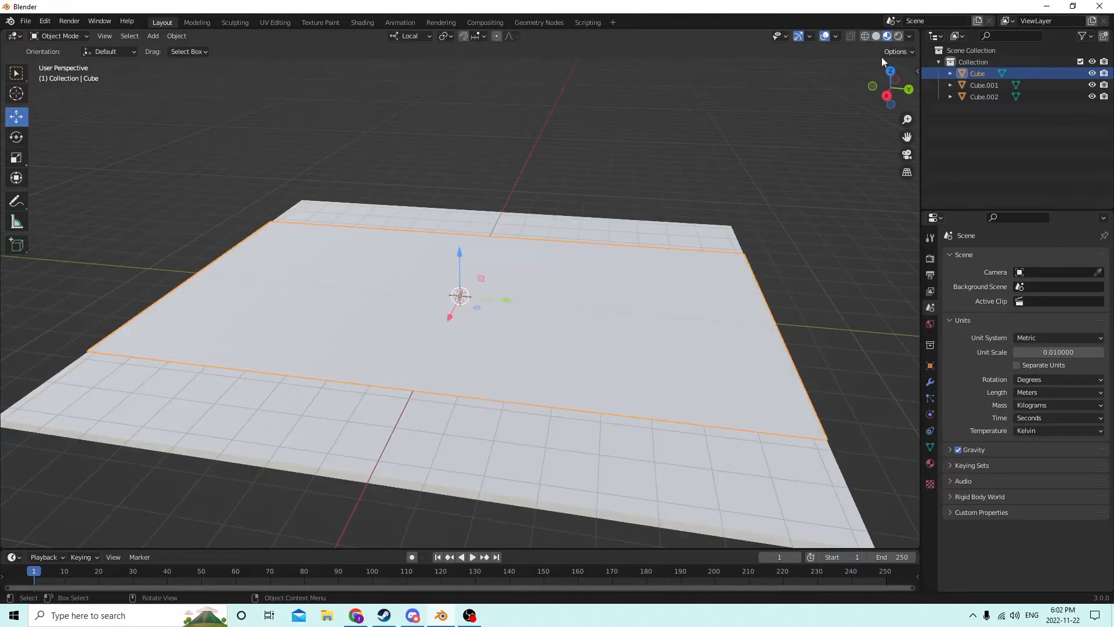
{"action": "mouse_move", "coordinate": [699, 256]}
{"action": "middle_mouse_down"}
{"action": "mouse_move", "coordinate": [716, 253]}
{"action": "mouse_move", "coordinate": [694, 256]}
{"action": "middle_mouse_up"}
{"action": "key", "text": "Tab"}
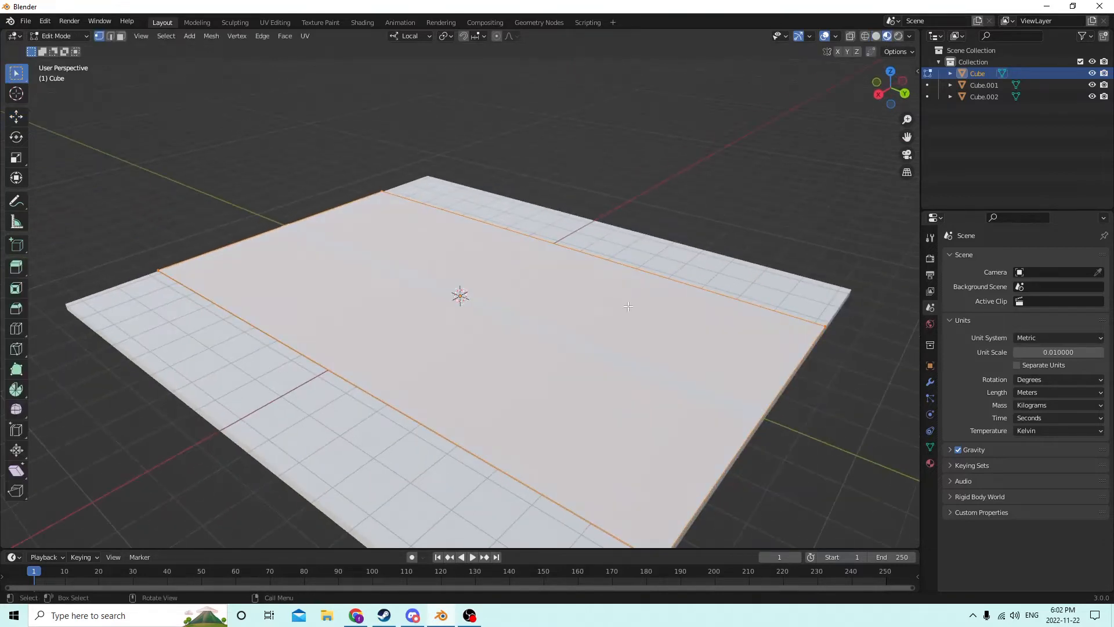
{"action": "key", "text": "Tab"}
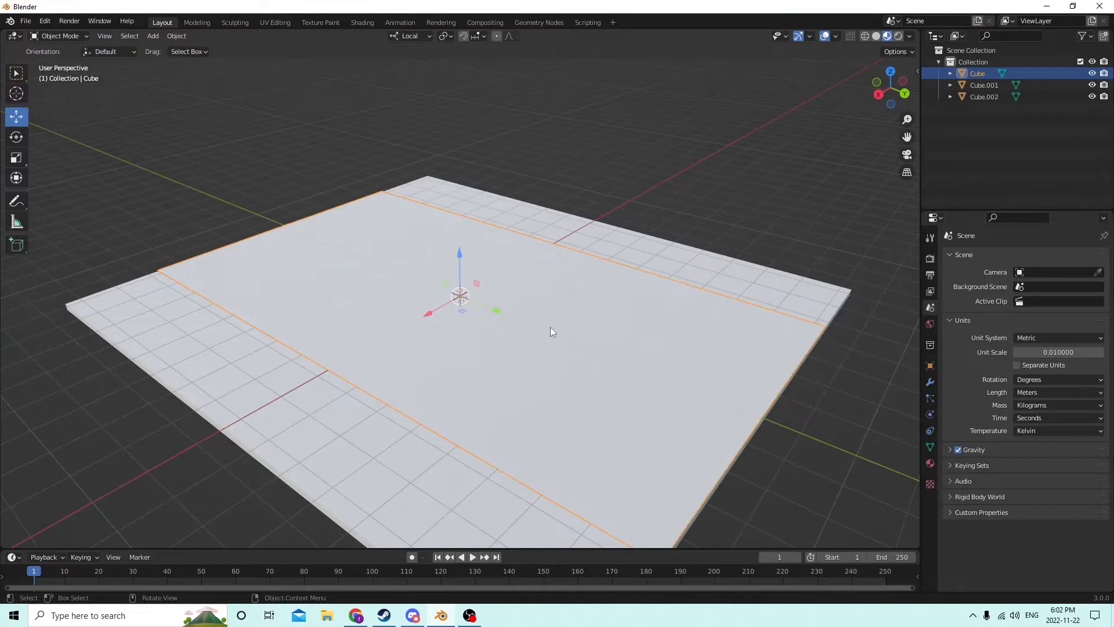
Join the centre stripe and the thin top sheet into one object
{"action": "left_click", "coordinate": [550, 326]}
{"action": "left_click", "coordinate": [569, 302], "text": "shift"}
{"action": "key", "text": "ctrl+j"}
{"action": "middle_click_drag", "start_coordinate": [568, 301], "coordinate": [603, 283]}
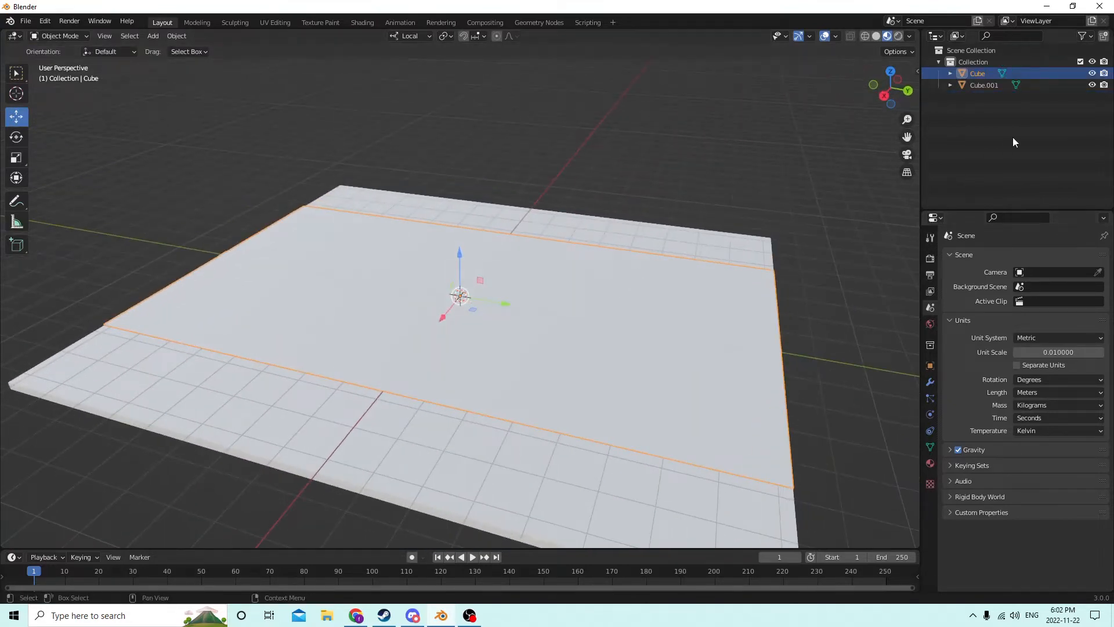
Darken the base colour of the road's shared material to near black
{"action": "left_click", "coordinate": [930, 464]}
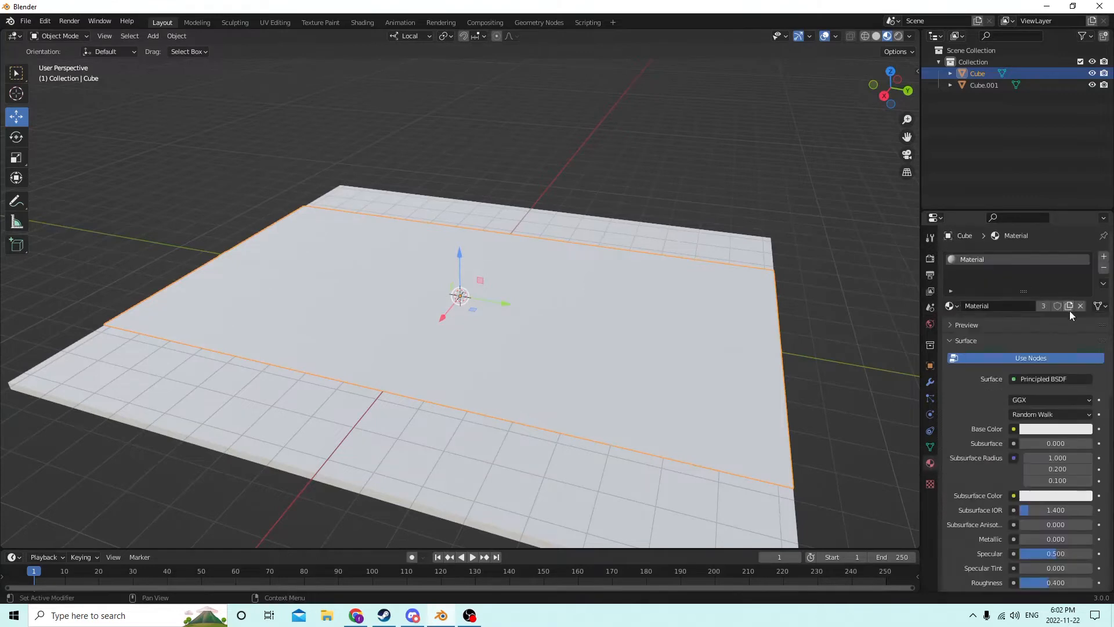
{"action": "key", "text": "Tab"}
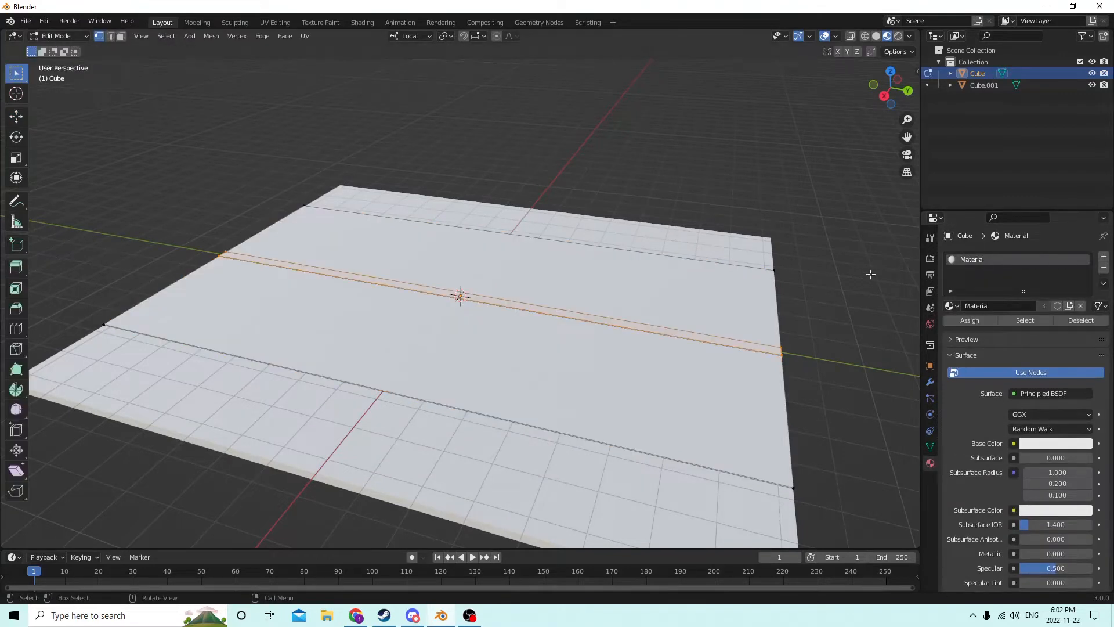
{"action": "left_click", "coordinate": [1032, 444]}
{"action": "left_click_drag", "start_coordinate": [1083, 283], "coordinate": [1082, 342]}
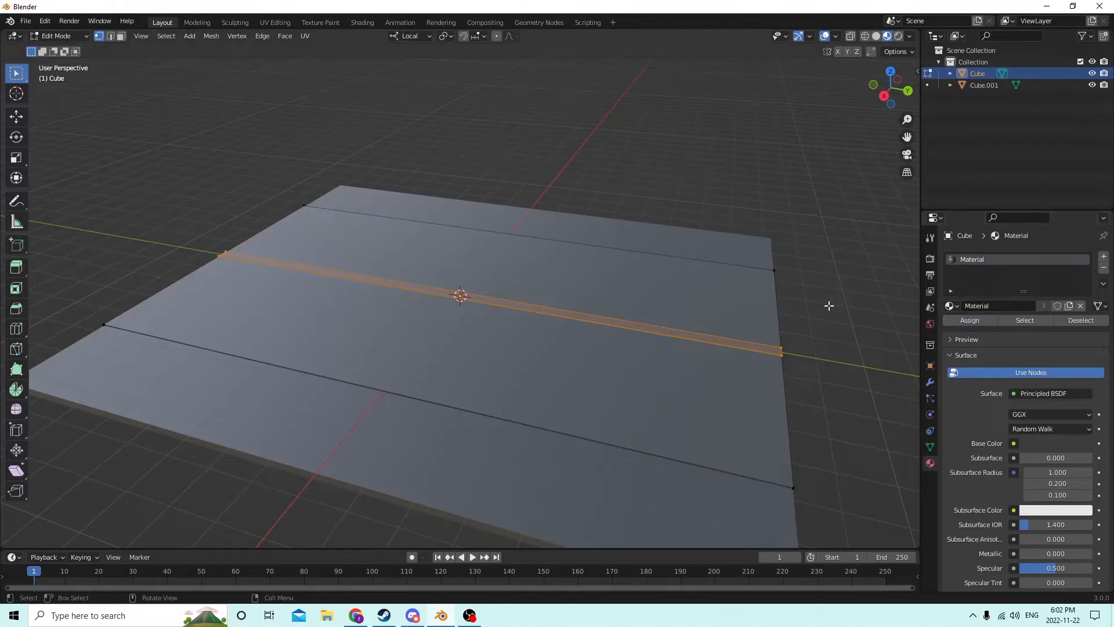
Select all linked faces of the centre stripe in face select mode and add a new material in a second slot
{"action": "left_click", "coordinate": [817, 291]}
{"action": "middle_click_drag", "start_coordinate": [816, 291], "coordinate": [725, 270]}
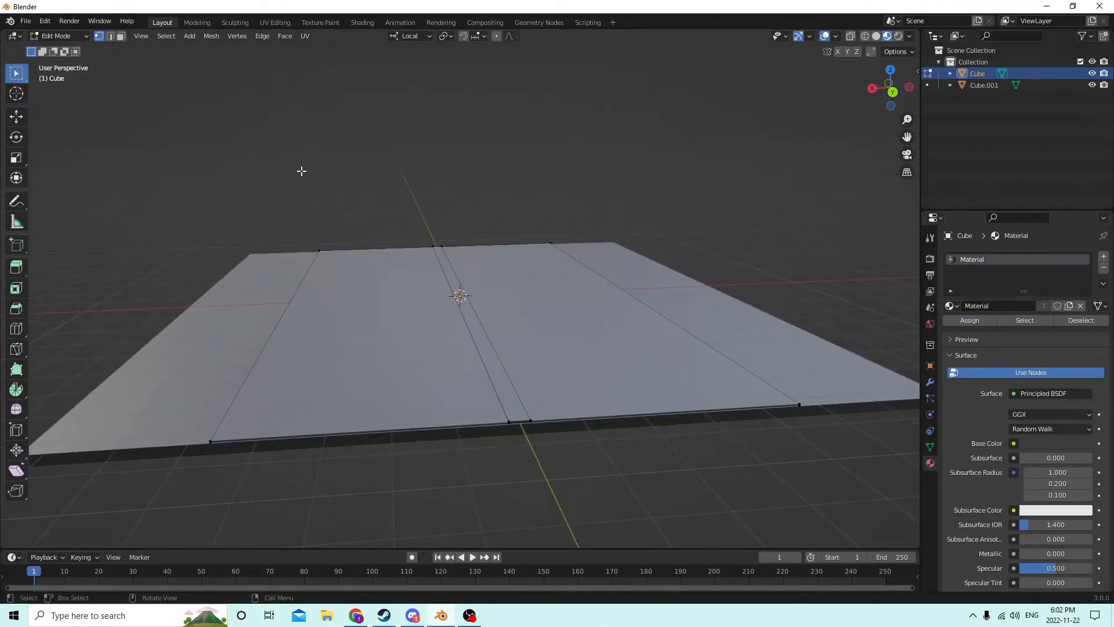
{"action": "left_click", "coordinate": [121, 37]}
{"action": "key", "text": "l"}
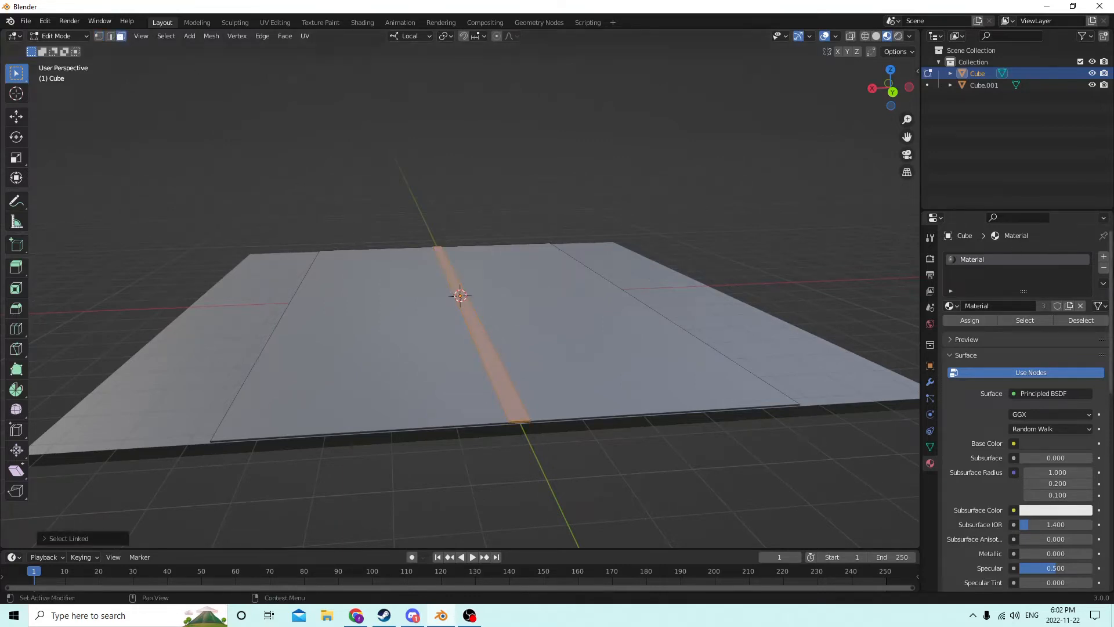
{"action": "left_click", "coordinate": [1103, 256]}
{"action": "left_click", "coordinate": [999, 329]}
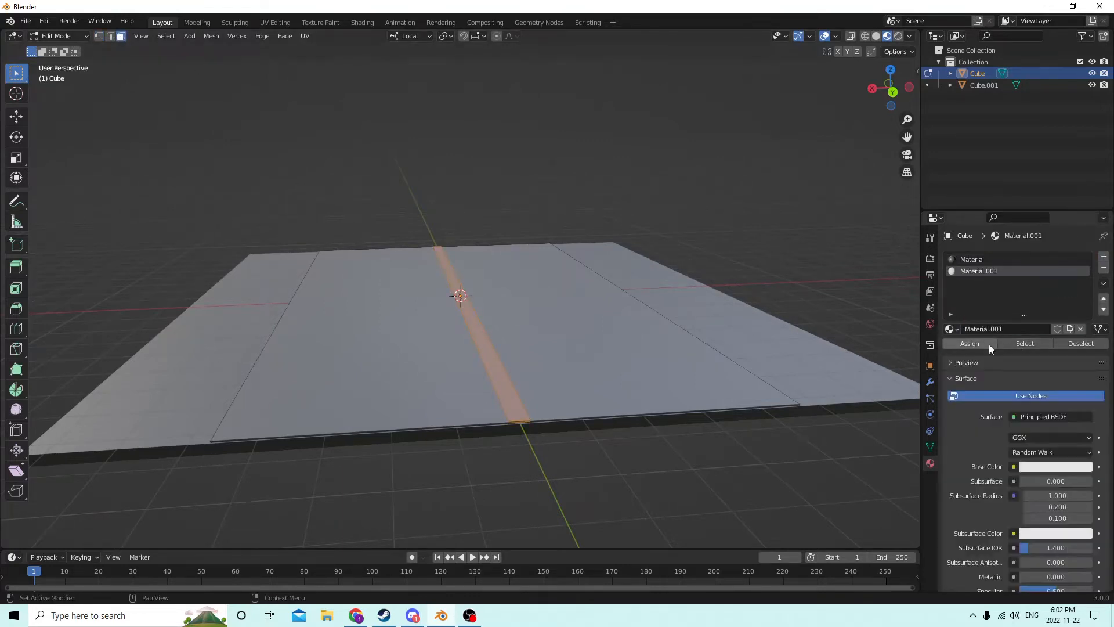
Set the new material's base colour to yellow and assign it to the selected stripe faces, returning to Object Mode
{"action": "left_click", "coordinate": [1034, 468]}
{"action": "left_click_drag", "start_coordinate": [1043, 344], "coordinate": [1014, 364]}
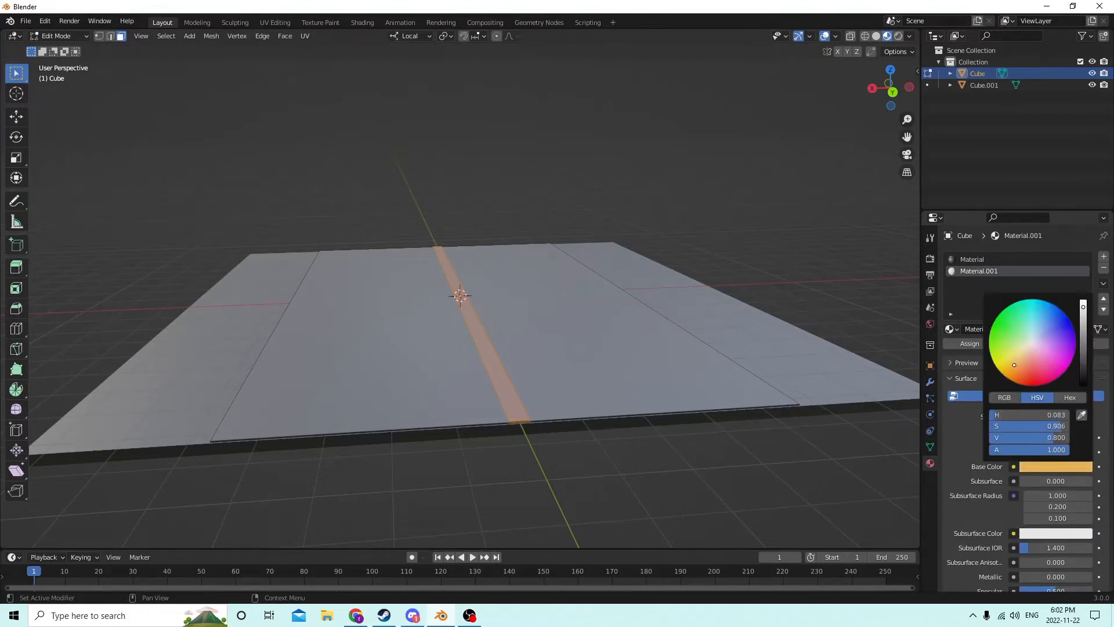
{"action": "left_click", "coordinate": [969, 344]}
{"action": "middle_click_drag", "start_coordinate": [642, 246], "coordinate": [527, 254]}
{"action": "scroll", "coordinate": [806, 273], "scroll_direction": "down", "scroll_amount": 3}
{"action": "scroll", "coordinate": [704, 262], "scroll_direction": "up", "scroll_amount": 2}
{"action": "scroll", "coordinate": [679, 264], "scroll_direction": "down", "scroll_amount": 2}
{"action": "key", "text": "Tab"}
{"action": "scroll", "coordinate": [601, 249], "scroll_direction": "up", "scroll_amount": 2}
{"action": "scroll", "coordinate": [549, 302], "scroll_direction": "down", "scroll_amount": 2}
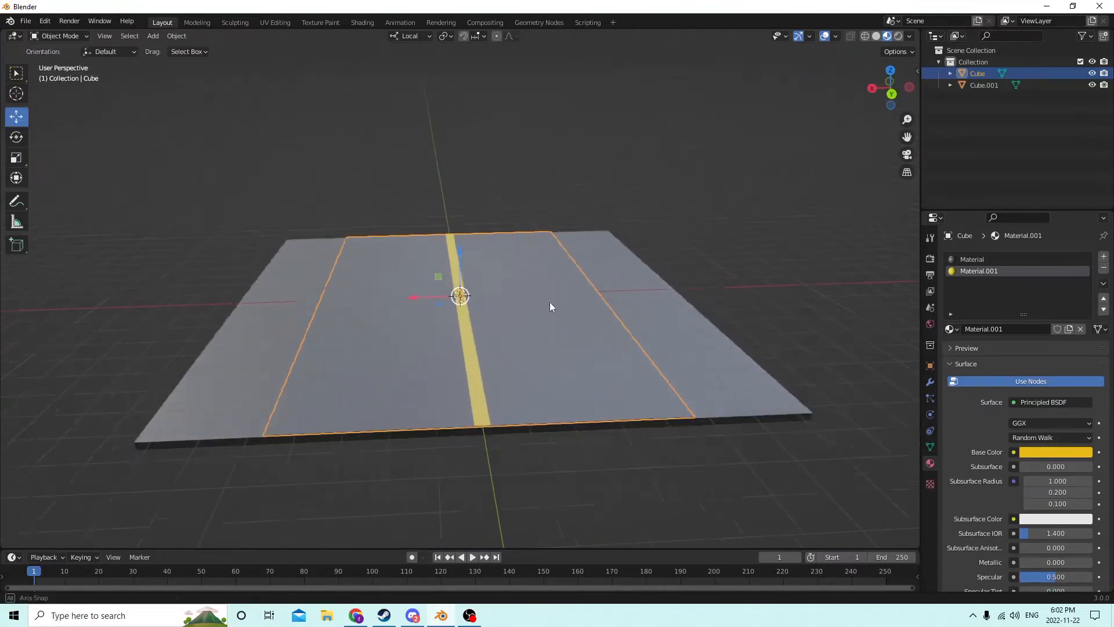
Add a cube mesh and move it along X from the road's centre toward one long side
{"action": "middle_click_drag", "start_coordinate": [549, 302], "coordinate": [719, 315]}
{"action": "key", "text": "shift"}
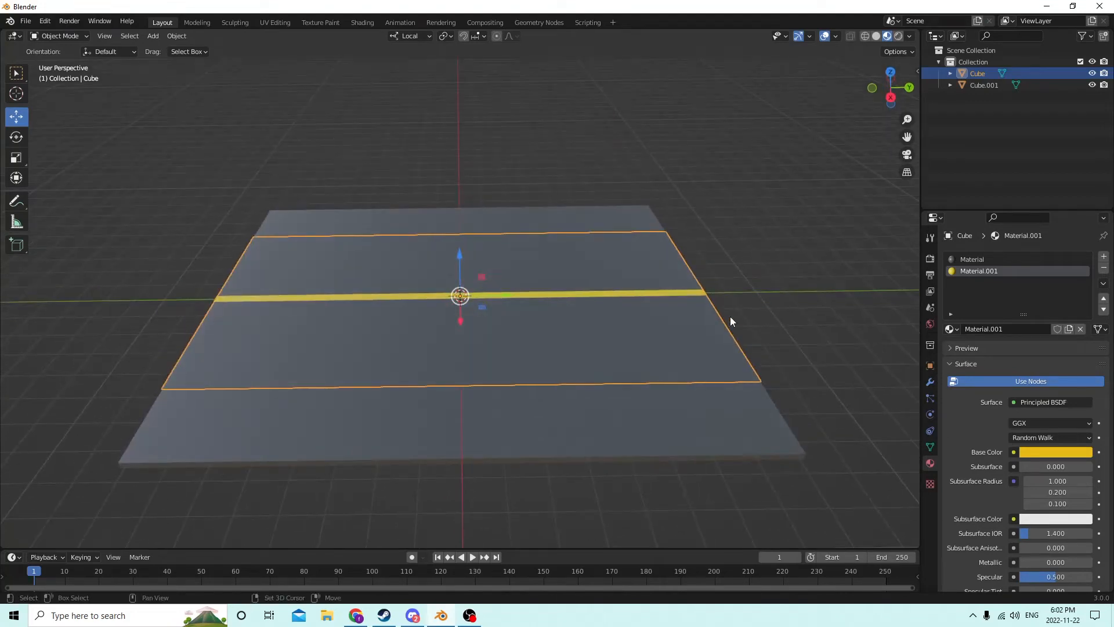
{"action": "key", "text": "shift+a"}
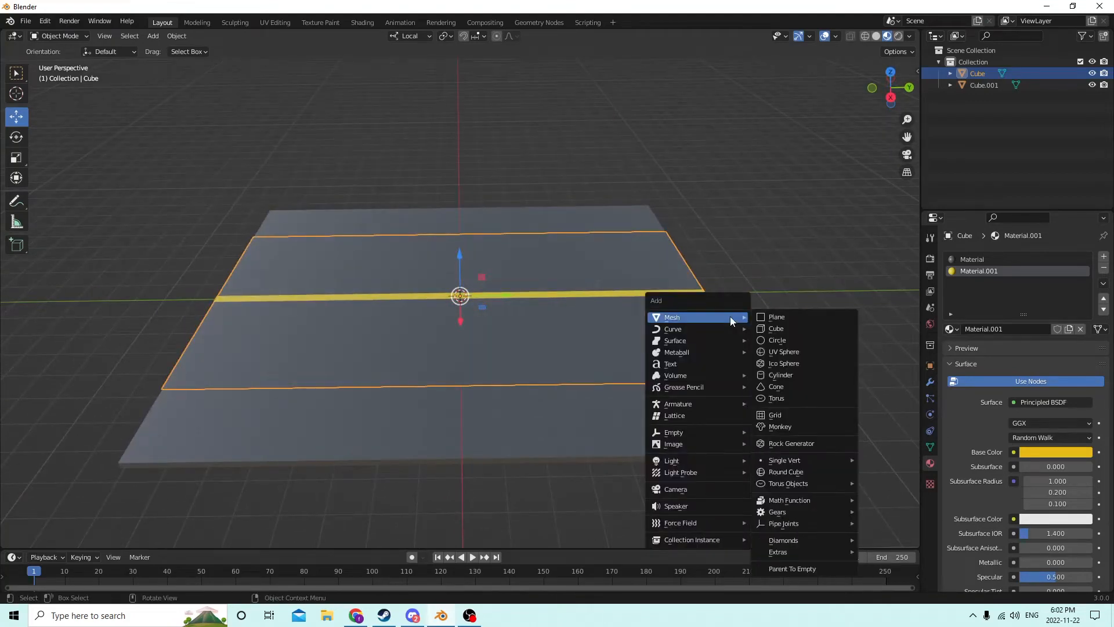
{"action": "left_click", "coordinate": [797, 328]}
{"action": "middle_click_drag", "start_coordinate": [779, 323], "coordinate": [385, 313]}
{"action": "key", "text": "g"}
{"action": "key", "text": "x"}
{"action": "key", "text": "x"}
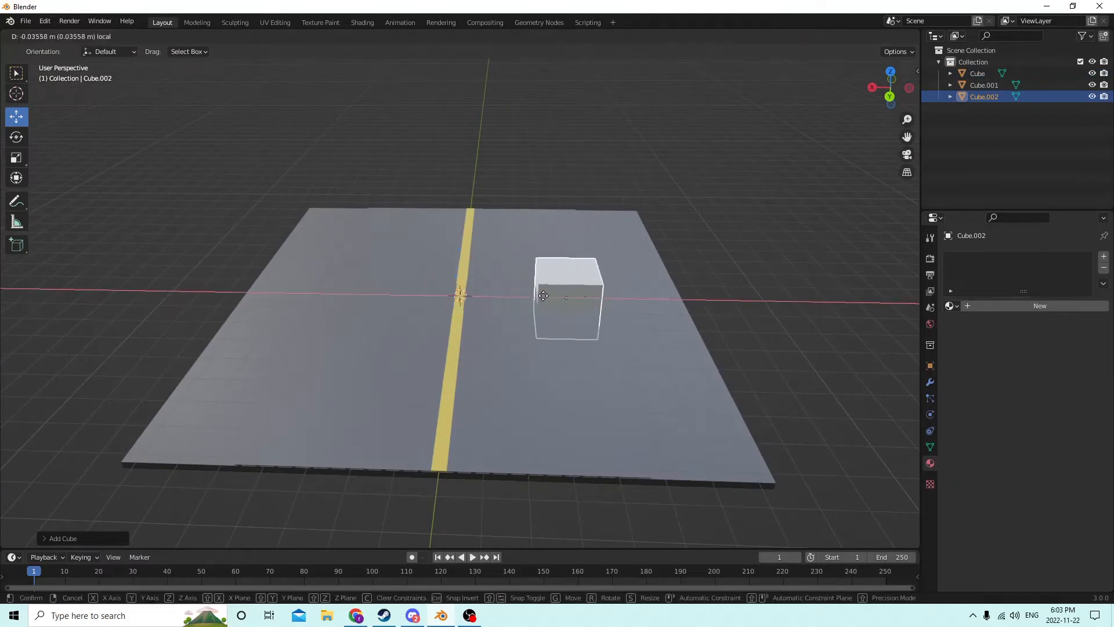
{"action": "left_click", "coordinate": [621, 300]}
Scale the new cube down uniformly so it fits within the side strip
{"action": "middle_click_drag", "start_coordinate": [621, 299], "coordinate": [572, 311]}
{"action": "key", "text": "s"}
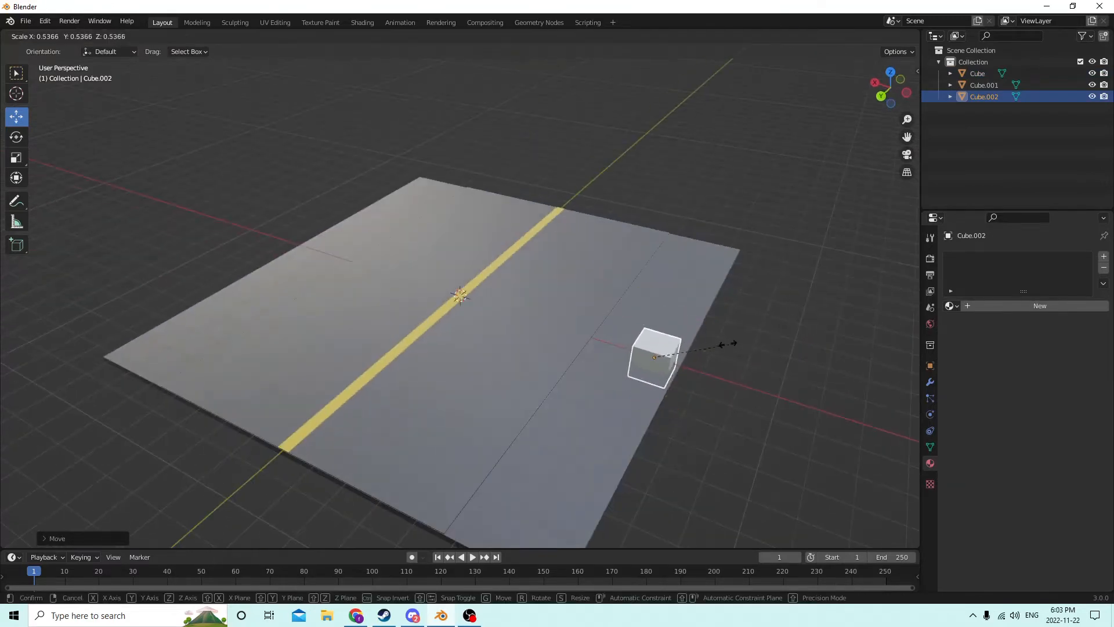
{"action": "left_click", "coordinate": [691, 344]}
Move the small cube further along X so it sits at the outer edge of the side strip
{"action": "scroll", "coordinate": [690, 344], "scroll_direction": "up", "scroll_amount": 2}
{"action": "middle_click_drag", "start_coordinate": [690, 344], "coordinate": [642, 315]}
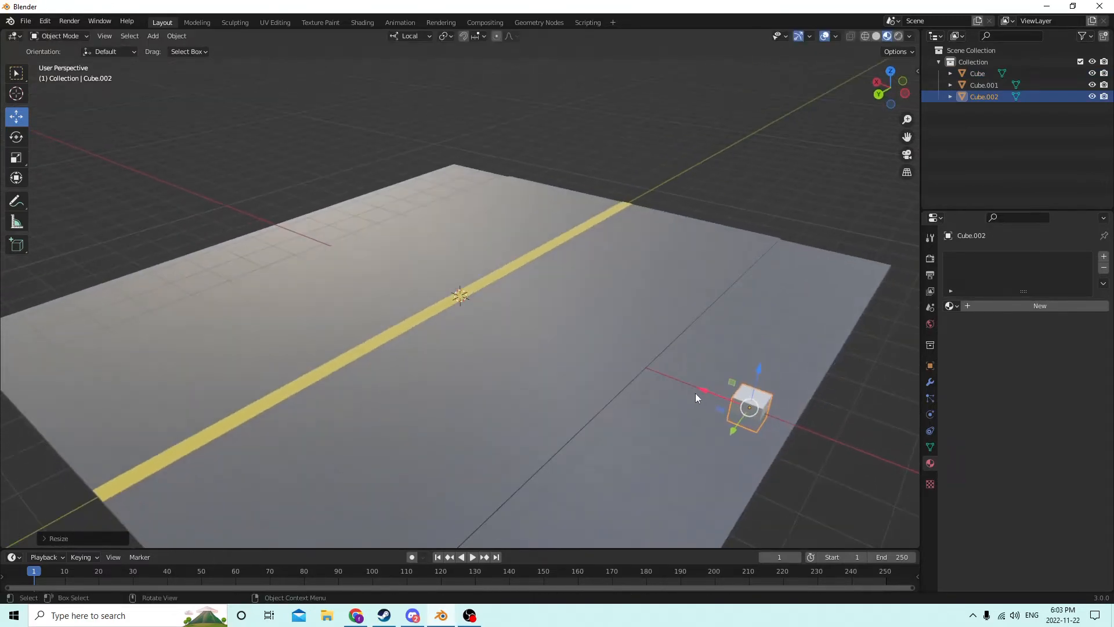
{"action": "key", "text": "g"}
{"action": "key", "text": "x"}
{"action": "key", "text": "x"}
{"action": "left_click", "coordinate": [748, 386]}
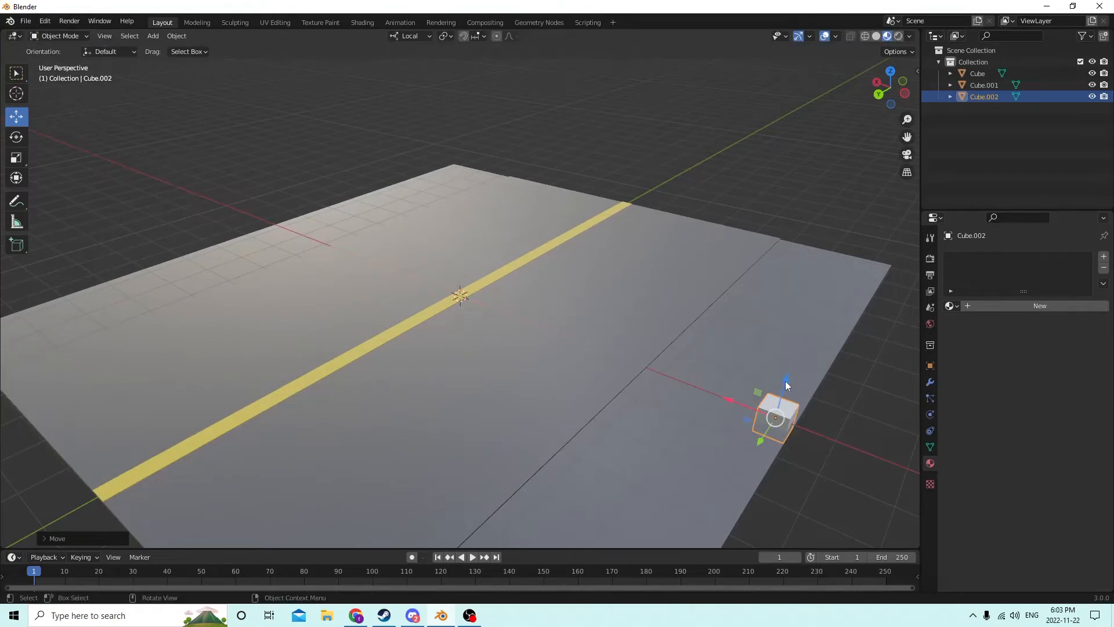
{"action": "middle_click_drag", "start_coordinate": [785, 381], "coordinate": [779, 354]}
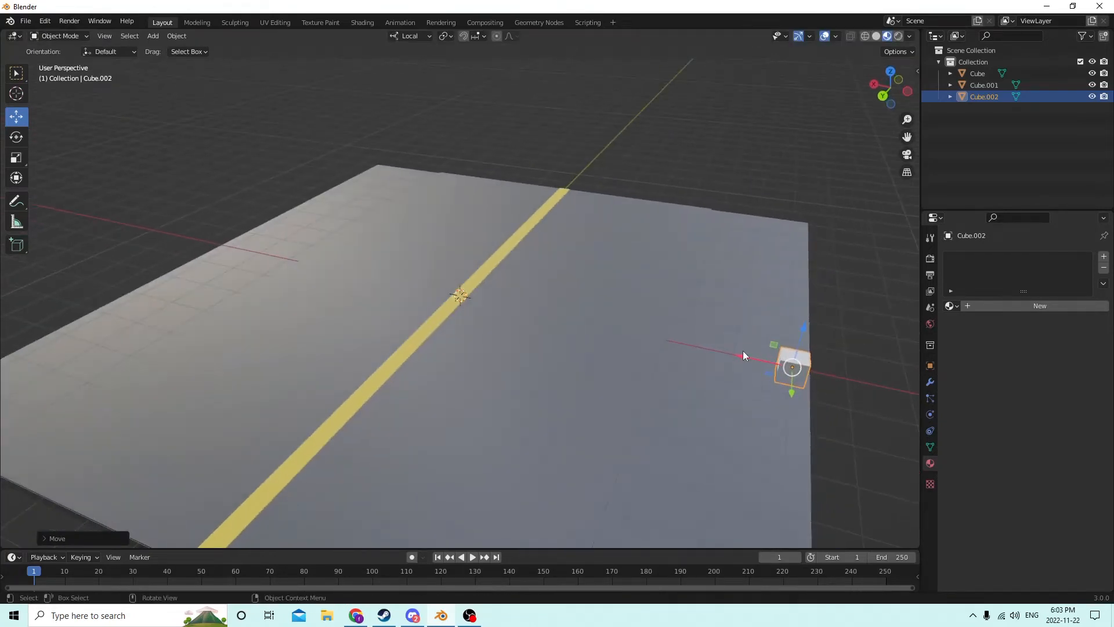
{"action": "key", "text": "g"}
{"action": "key", "text": "x"}
{"action": "left_click", "coordinate": [752, 356]}
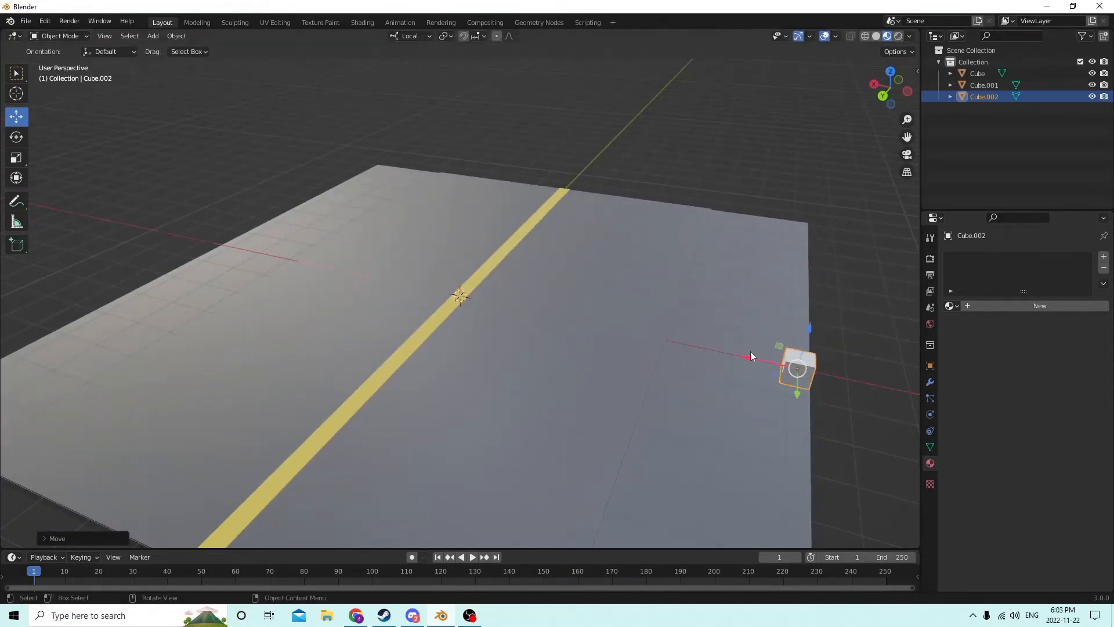
Raise the small cube above the slab and stretch it along local Z into a tall post
{"action": "middle_click_drag", "start_coordinate": [750, 356], "coordinate": [868, 351]}
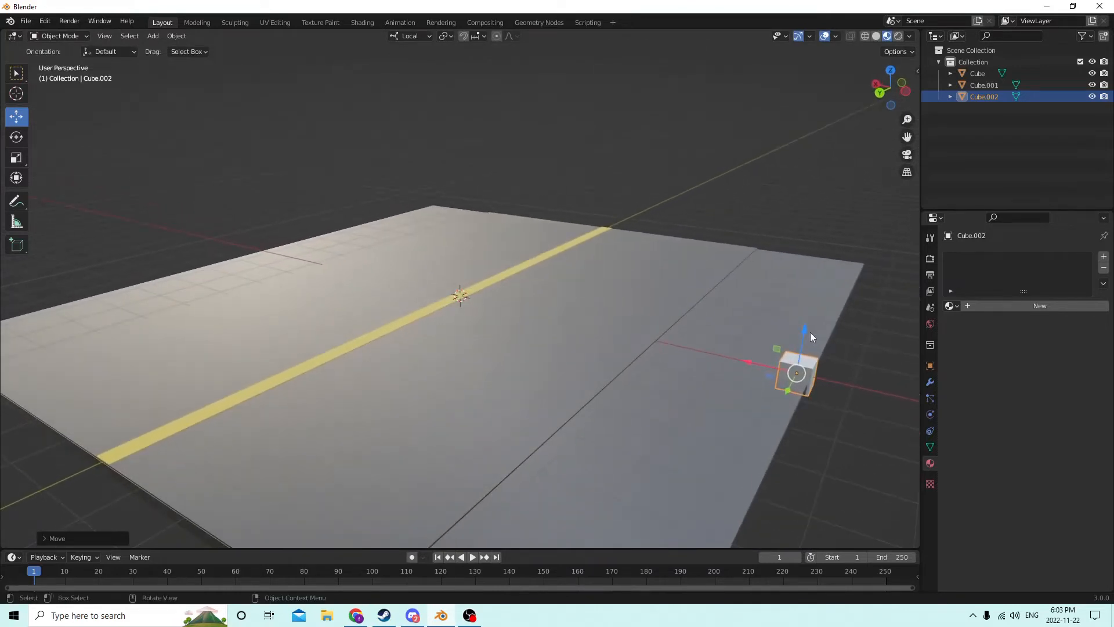
{"action": "left_click_drag", "start_coordinate": [810, 332], "coordinate": [796, 259]}
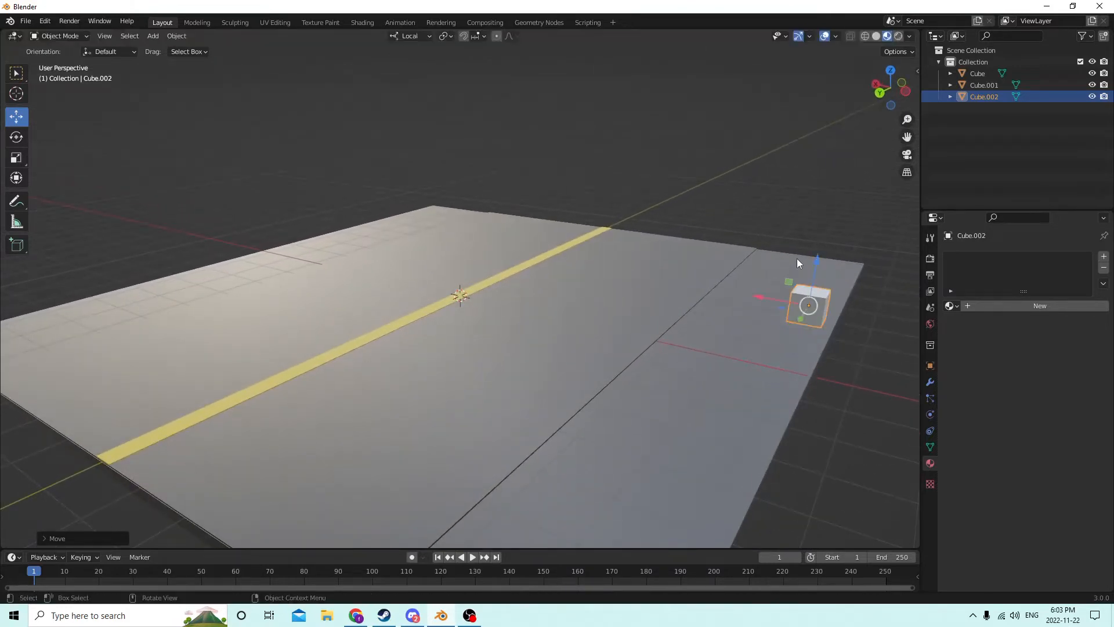
{"action": "left_click", "coordinate": [16, 157]}
{"action": "middle_click_drag", "start_coordinate": [348, 174], "coordinate": [764, 158]}
{"action": "left_click_drag", "start_coordinate": [795, 195], "coordinate": [810, 482]}
{"action": "scroll", "coordinate": [818, 490], "scroll_direction": "down", "scroll_amount": 4}
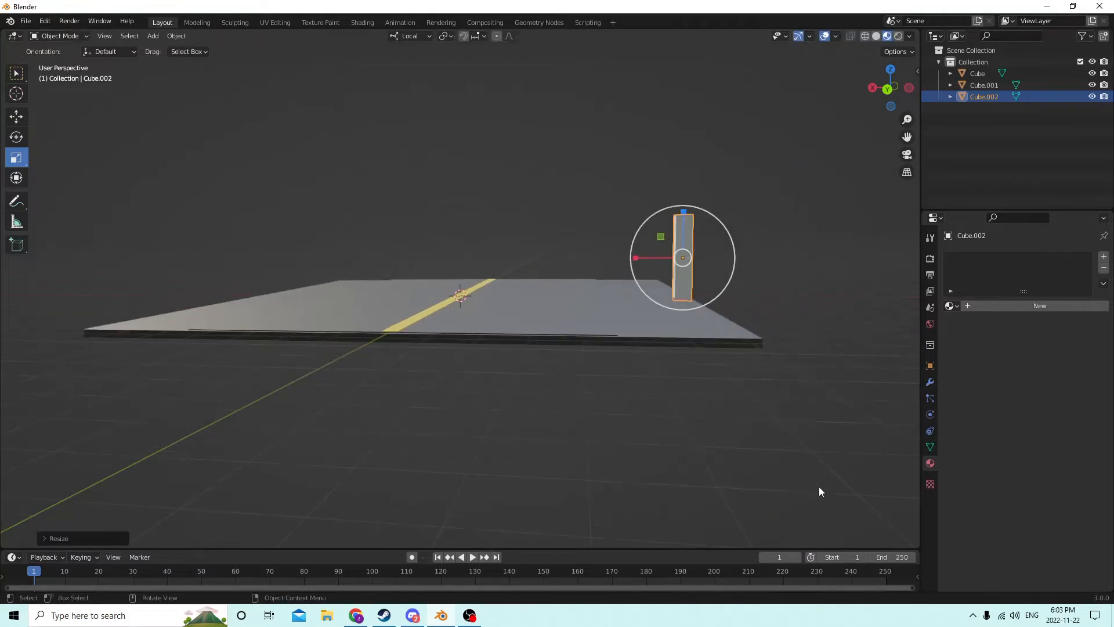
Fine-tune the post's height along local Z and scale the whole post down slightly
{"action": "middle_click_drag", "start_coordinate": [818, 490], "coordinate": [719, 507]}
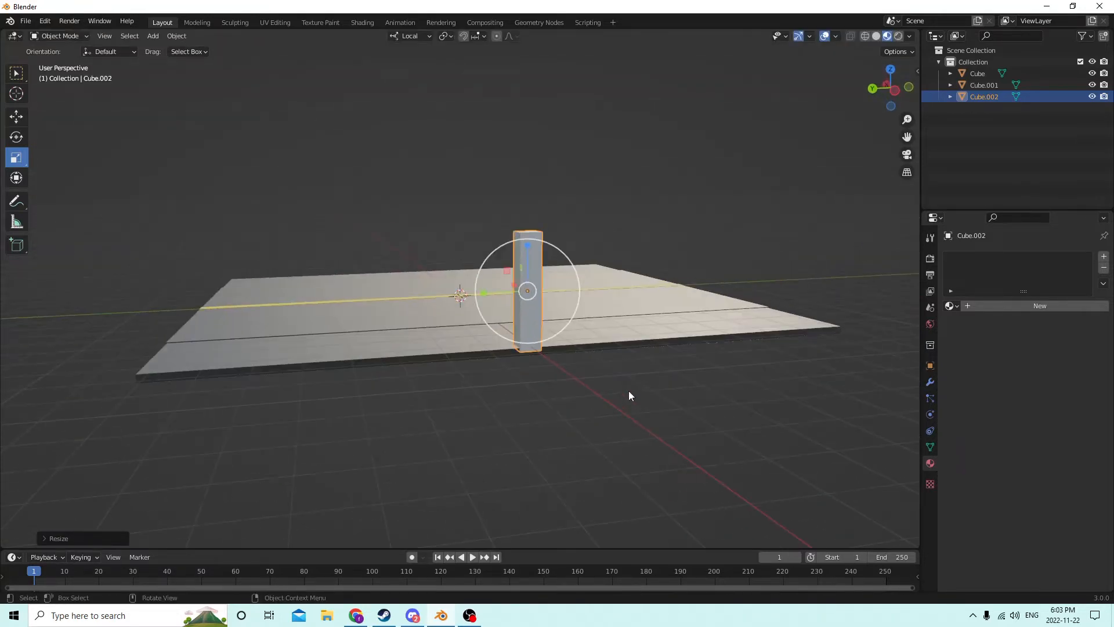
{"action": "left_click_drag", "start_coordinate": [526, 241], "coordinate": [528, 250]}
{"action": "middle_click_drag", "start_coordinate": [550, 299], "coordinate": [556, 330]}
{"action": "scroll", "coordinate": [619, 347], "scroll_direction": "up", "scroll_amount": 2}
{"action": "key", "text": "s"}
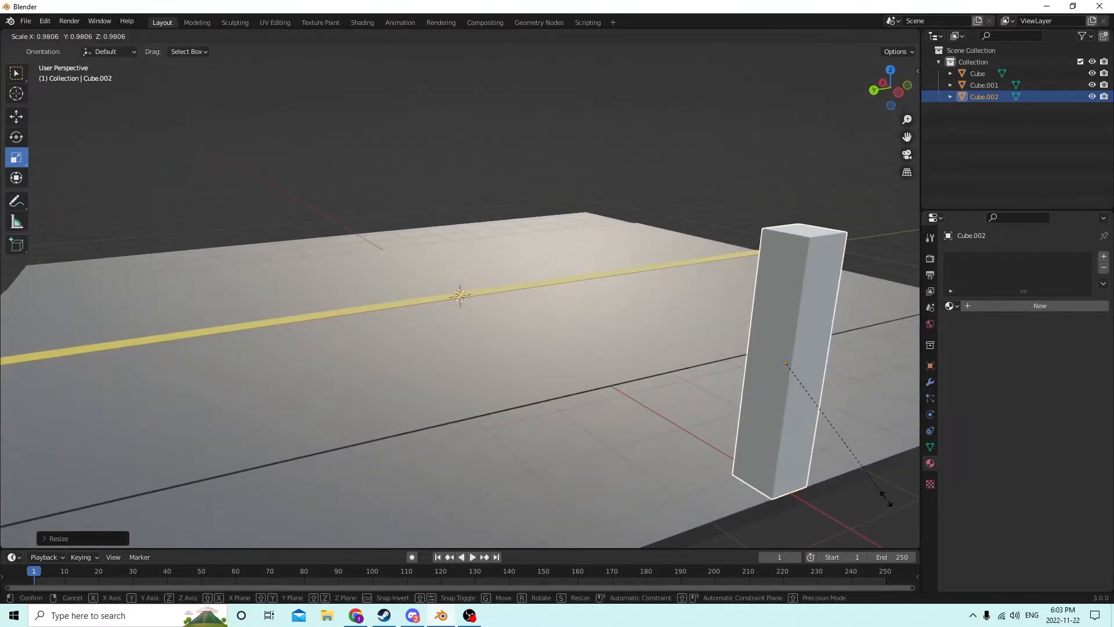
{"action": "left_click", "coordinate": [883, 496]}
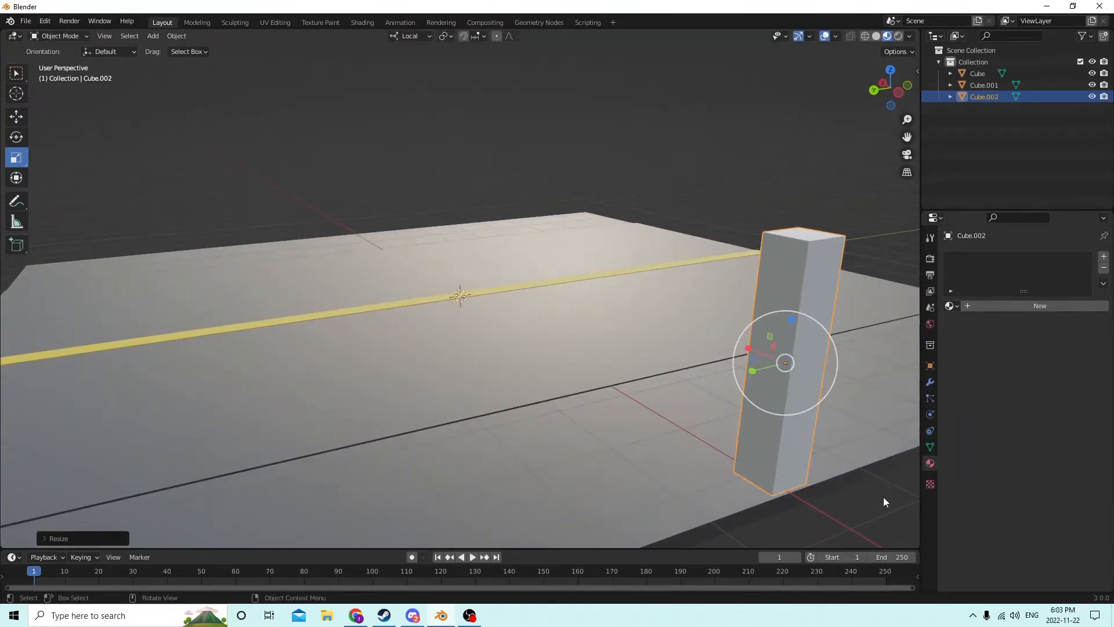
Lower the post along local Z onto the slab edge, shrinking it slightly between the two moves
{"action": "left_click", "coordinate": [18, 118]}
{"action": "left_click_drag", "start_coordinate": [792, 318], "coordinate": [795, 326]}
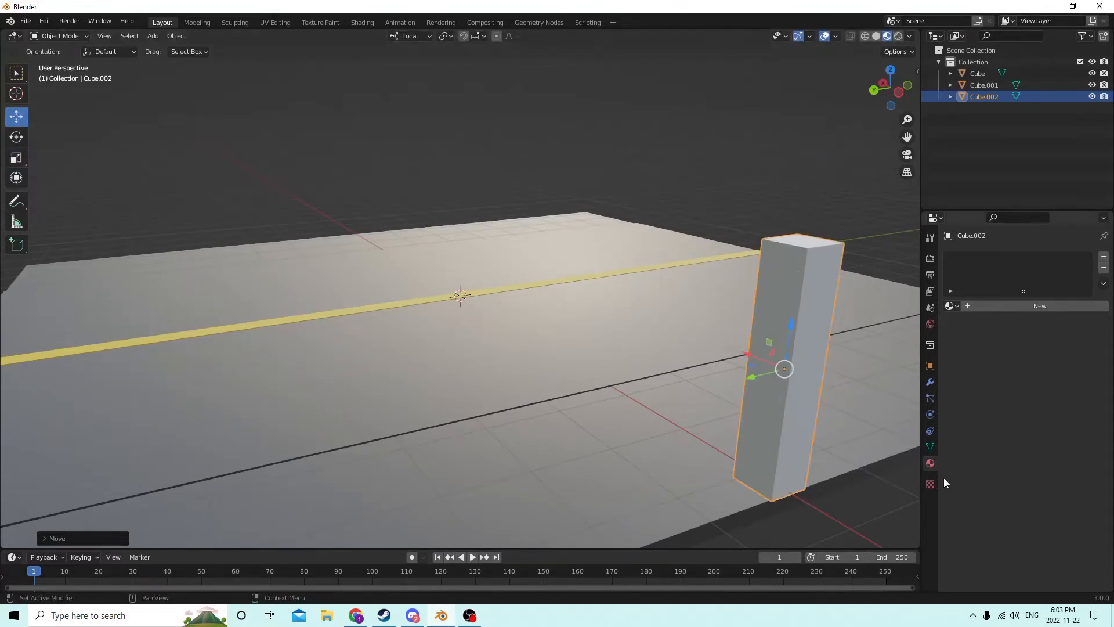
{"action": "key", "text": "s"}
{"action": "left_click", "coordinate": [891, 463]}
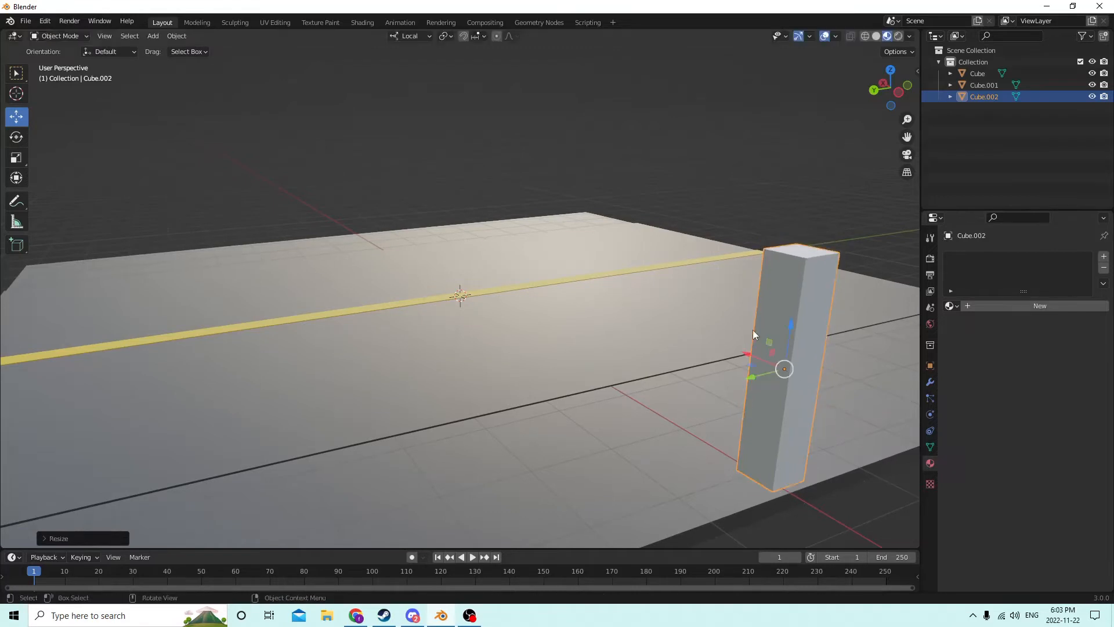
{"action": "left_click_drag", "start_coordinate": [791, 329], "coordinate": [791, 337]}
{"action": "scroll", "coordinate": [783, 344], "scroll_direction": "down", "scroll_amount": 4}
{"action": "middle_click_drag", "start_coordinate": [782, 346], "coordinate": [514, 355]}
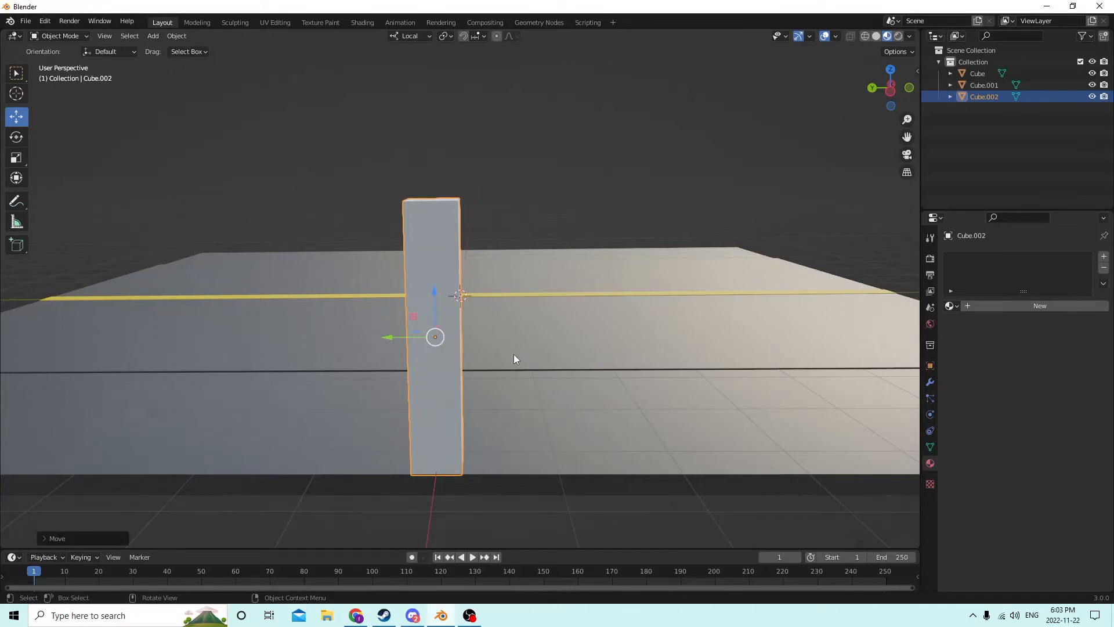
{"action": "middle_click_drag", "start_coordinate": [497, 365], "coordinate": [730, 411]}
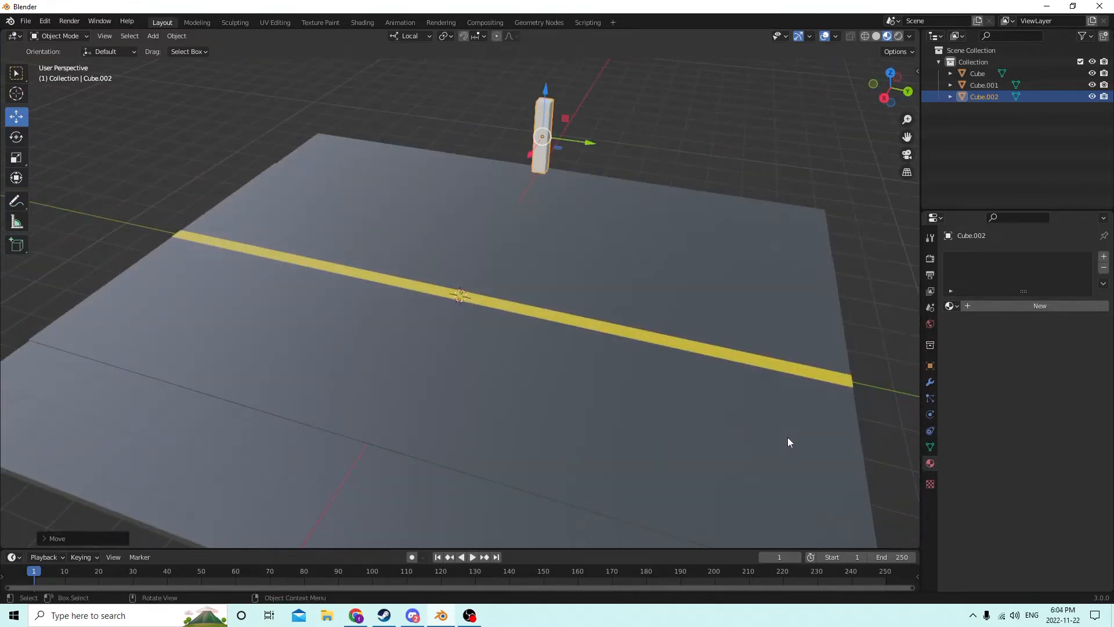
Add a second material slot with a new material to the slab and darken its base color to mid grey
{"action": "middle_click_drag", "start_coordinate": [788, 437], "coordinate": [661, 432]}
{"action": "left_click", "coordinate": [740, 376]}
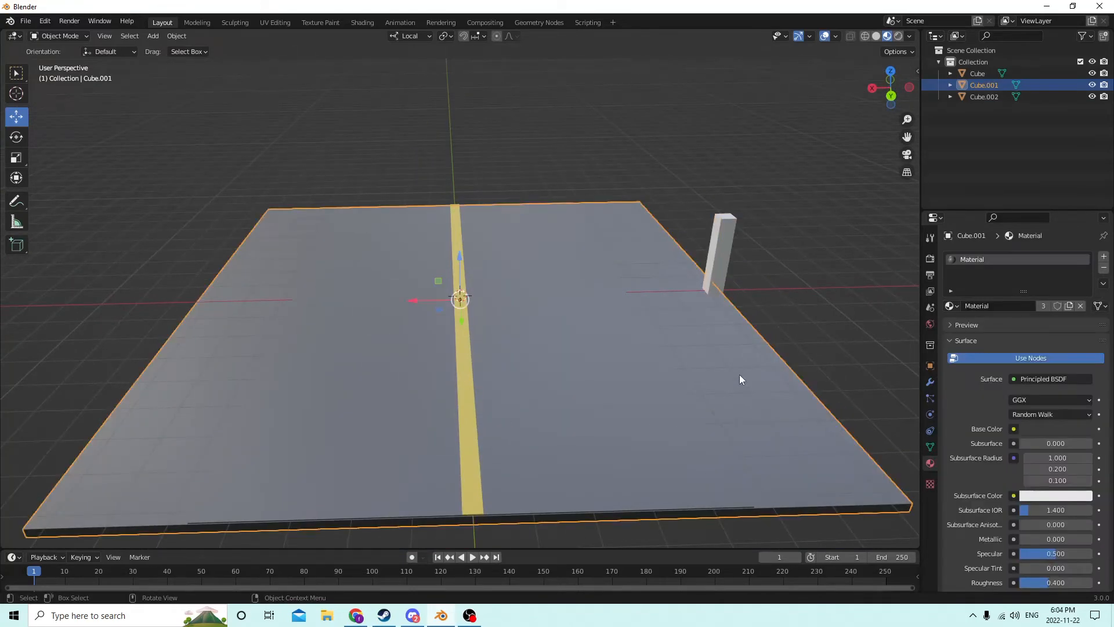
{"action": "key", "text": "Tab"}
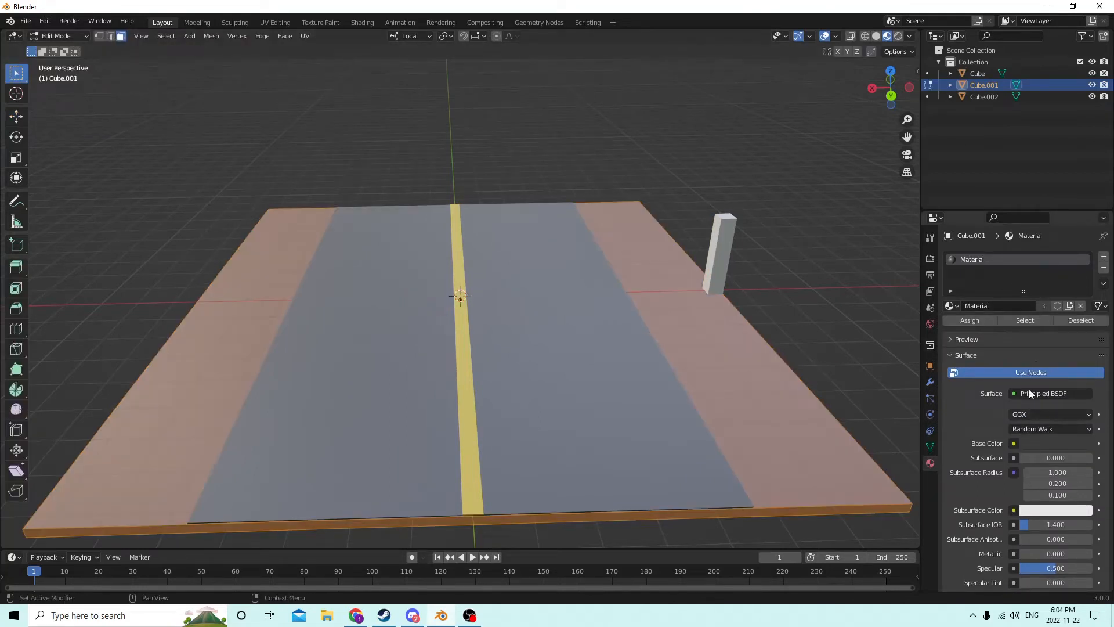
{"action": "left_click", "coordinate": [1103, 256]}
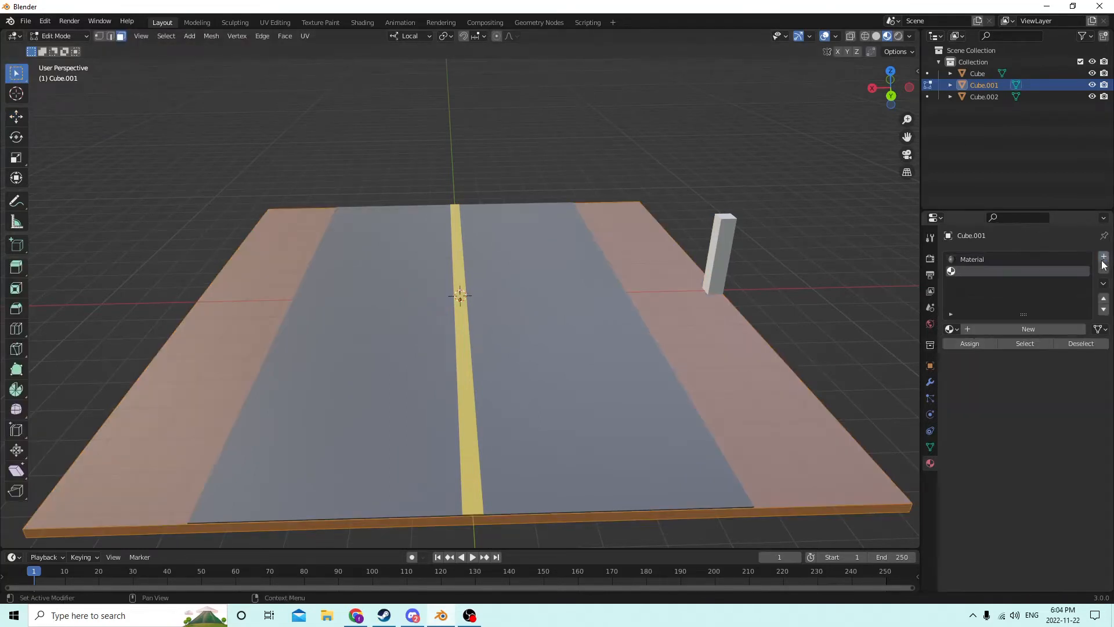
{"action": "left_click", "coordinate": [996, 329]}
{"action": "left_click", "coordinate": [1033, 468]}
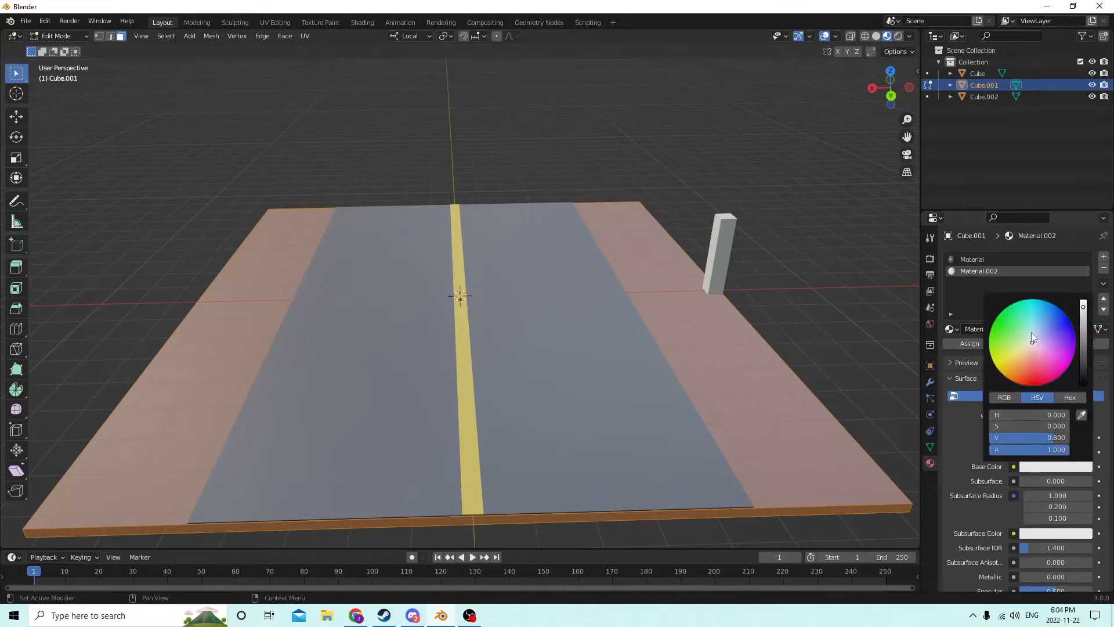
{"action": "left_click_drag", "start_coordinate": [1083, 310], "coordinate": [1083, 345]}
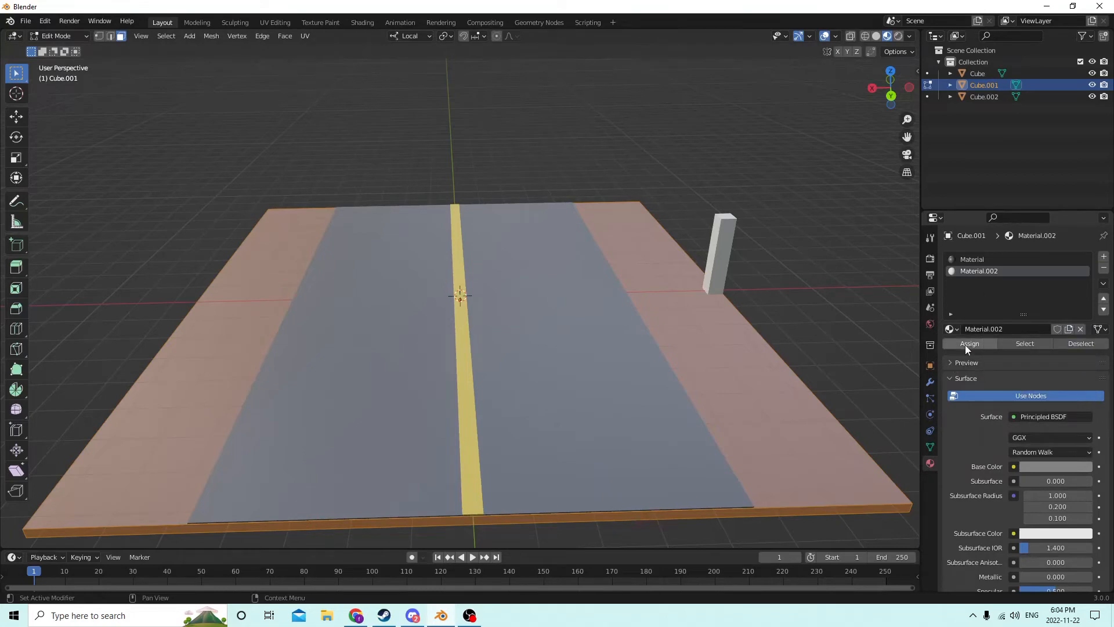
Assign the new grey material to the slab's selected faces and return to Object Mode
{"action": "left_click", "coordinate": [965, 345]}
{"action": "left_click", "coordinate": [827, 318]}
{"action": "key", "text": "Tab"}
Duplicate the roadside post and place the copy on the opposite edge by setting its Location X to 0.071611 m
{"action": "middle_click_drag", "start_coordinate": [784, 332], "coordinate": [593, 336]}
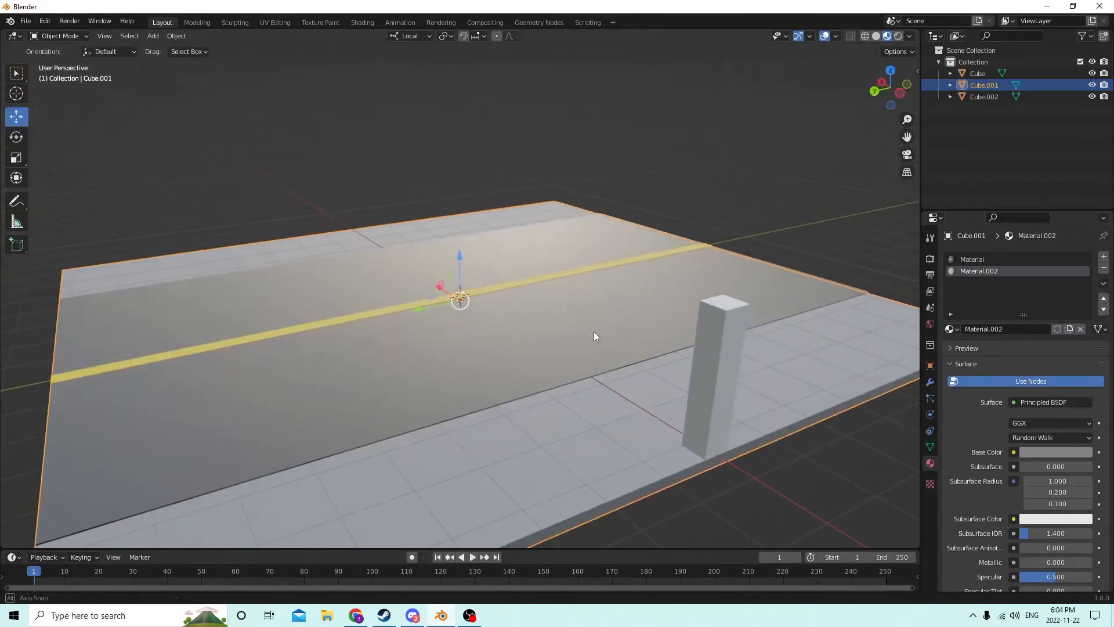
{"action": "left_click", "coordinate": [701, 379]}
{"action": "key", "text": "shift+d"}
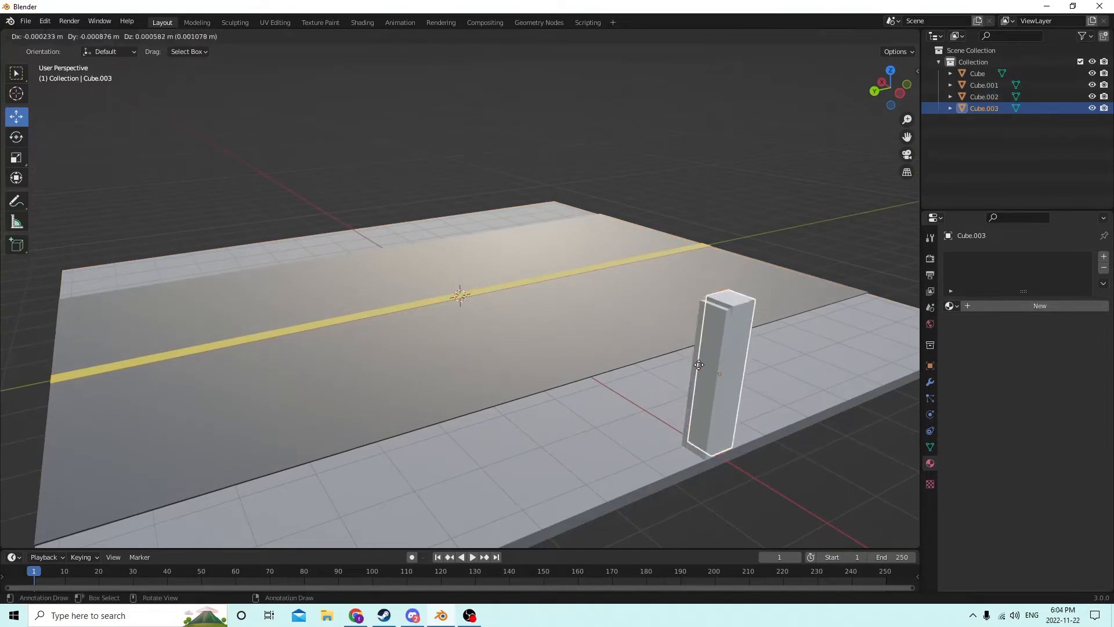
{"action": "left_click", "coordinate": [699, 365]}
{"action": "middle_click_drag", "start_coordinate": [654, 348], "coordinate": [712, 371]}
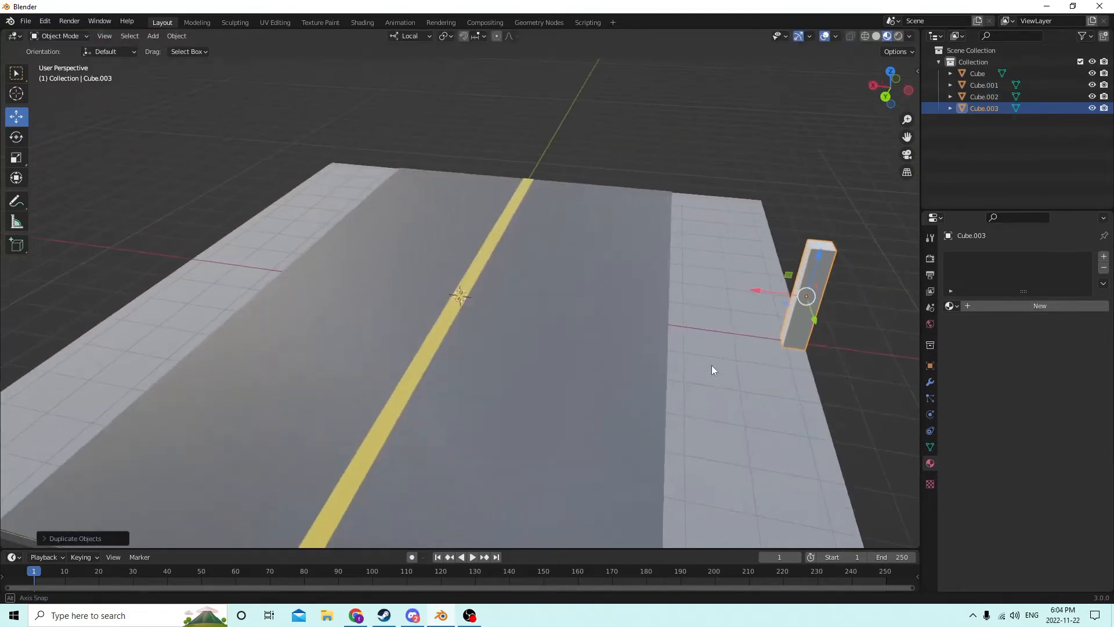
{"action": "left_click", "coordinate": [930, 366]}
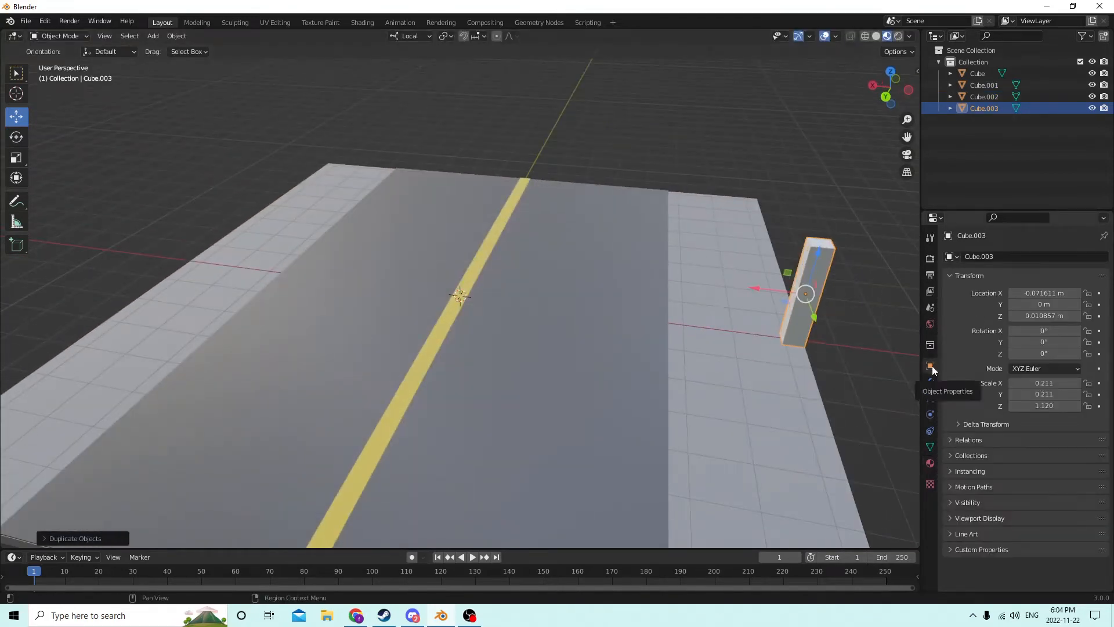
{"action": "left_click_drag", "start_coordinate": [758, 287], "coordinate": [681, 266]}
{"action": "right_click", "coordinate": [681, 266]}
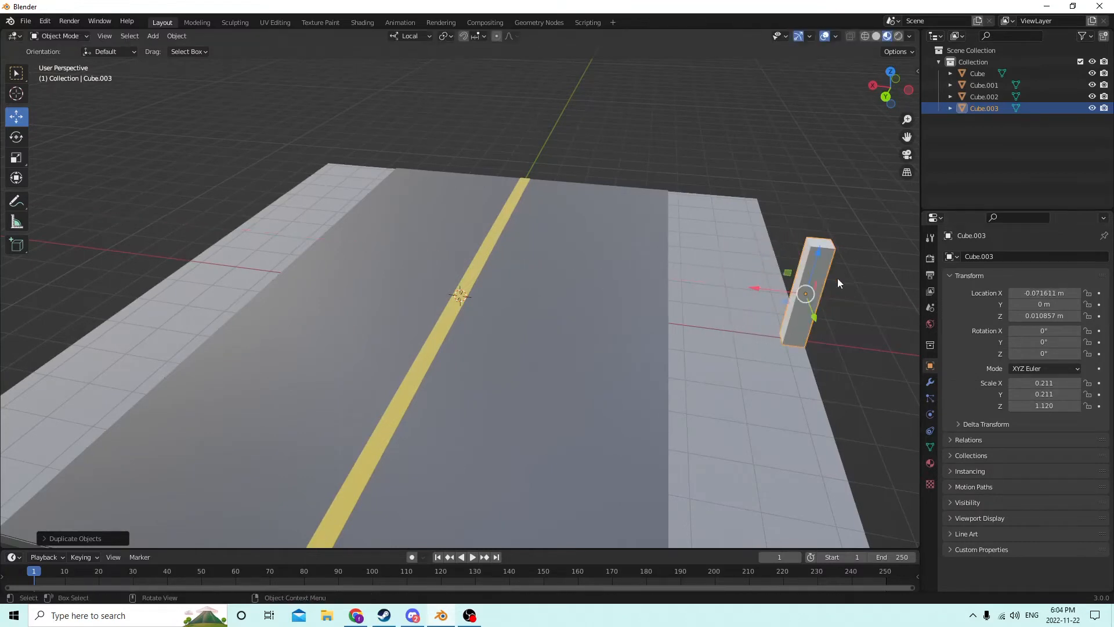
{"action": "double_click", "coordinate": [1023, 290]}
{"action": "left_click", "coordinate": [1014, 293]}
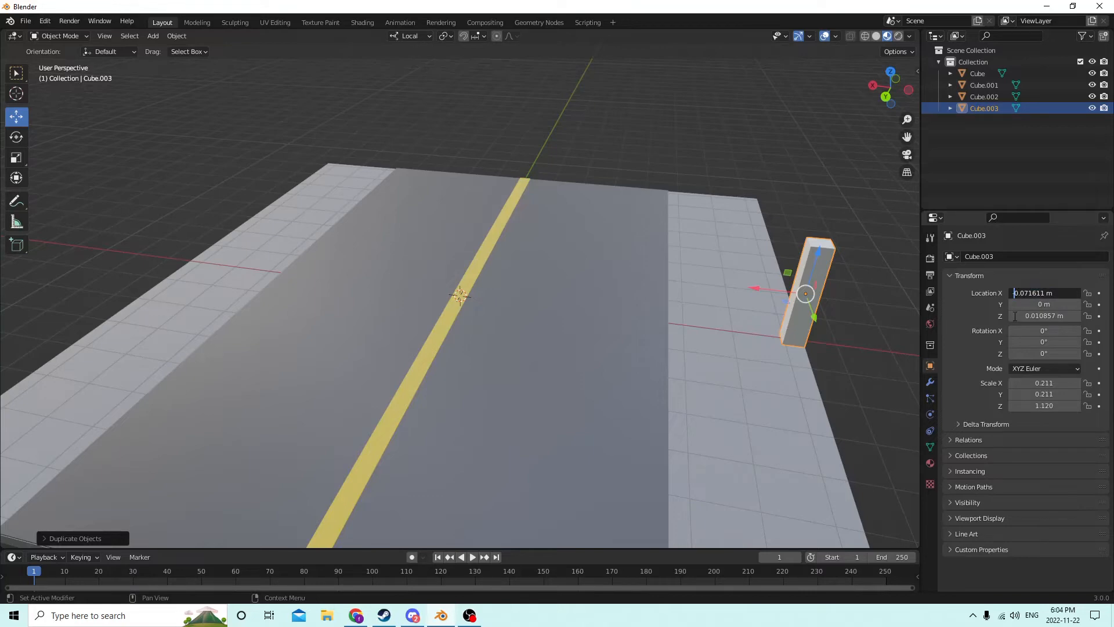
{"action": "key", "text": "Return"}
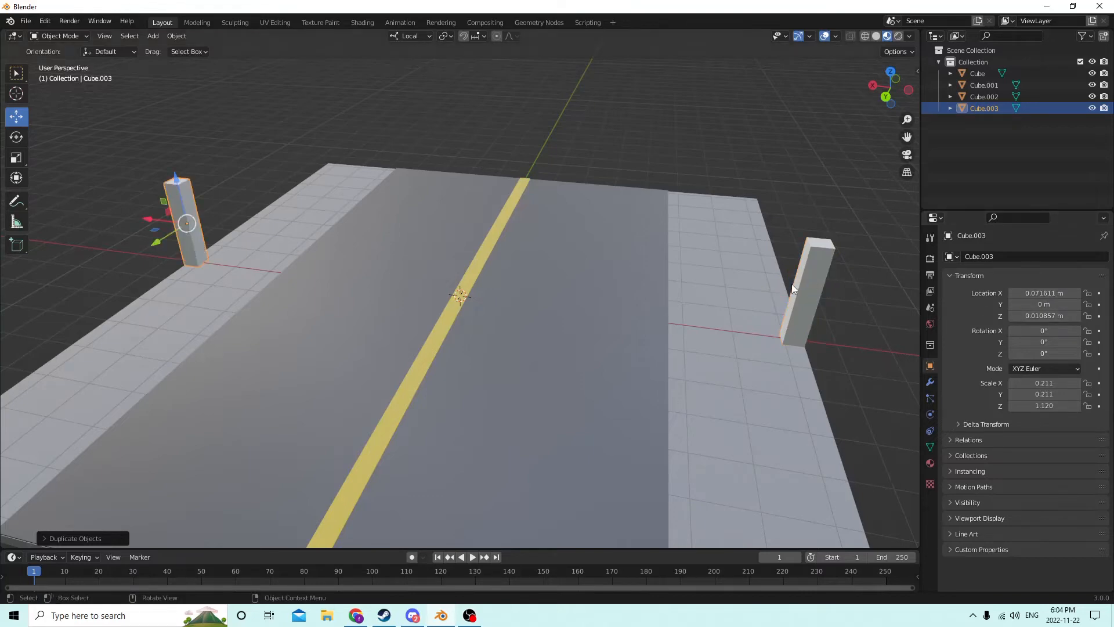
Duplicate both middle posts together and move the copies along Y by about 0.0795 m to the slab's end corners
{"action": "middle_click_drag", "start_coordinate": [792, 288], "coordinate": [645, 254]}
{"action": "left_click", "coordinate": [492, 149]}
{"action": "middle_click_drag", "start_coordinate": [586, 226], "coordinate": [575, 248]}
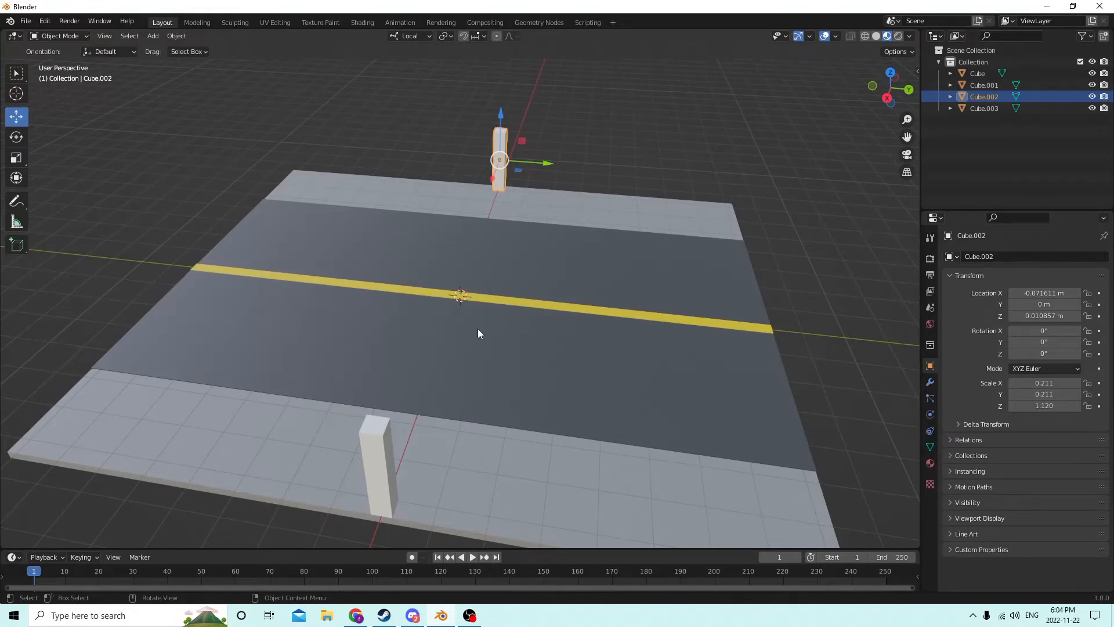
{"action": "middle_click_drag", "start_coordinate": [430, 372], "coordinate": [460, 376]}
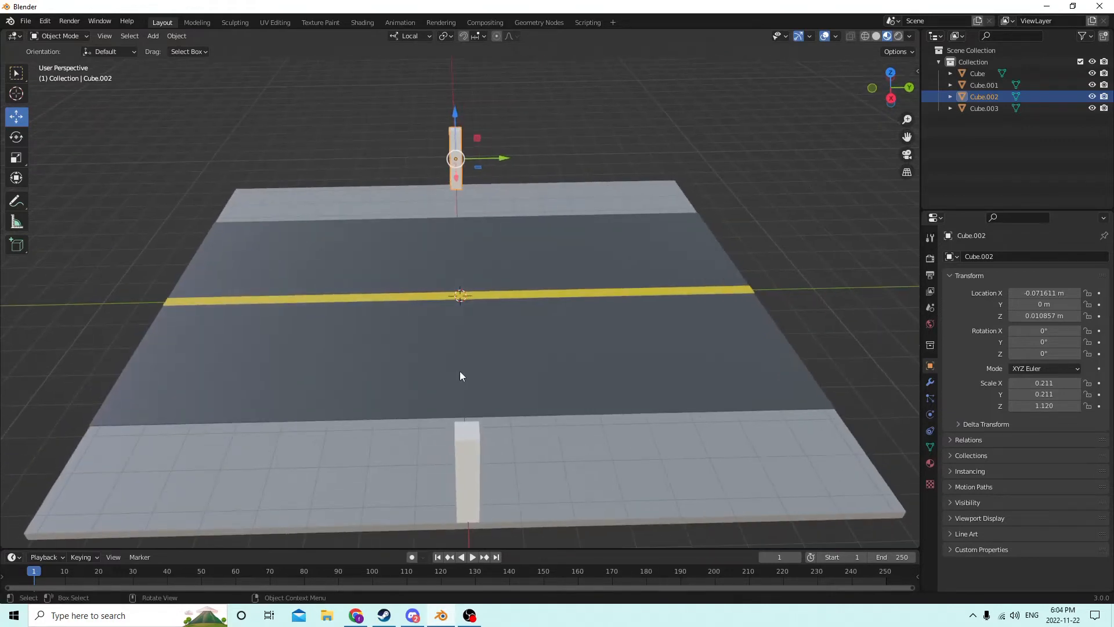
{"action": "left_click", "coordinate": [462, 426], "text": "shift"}
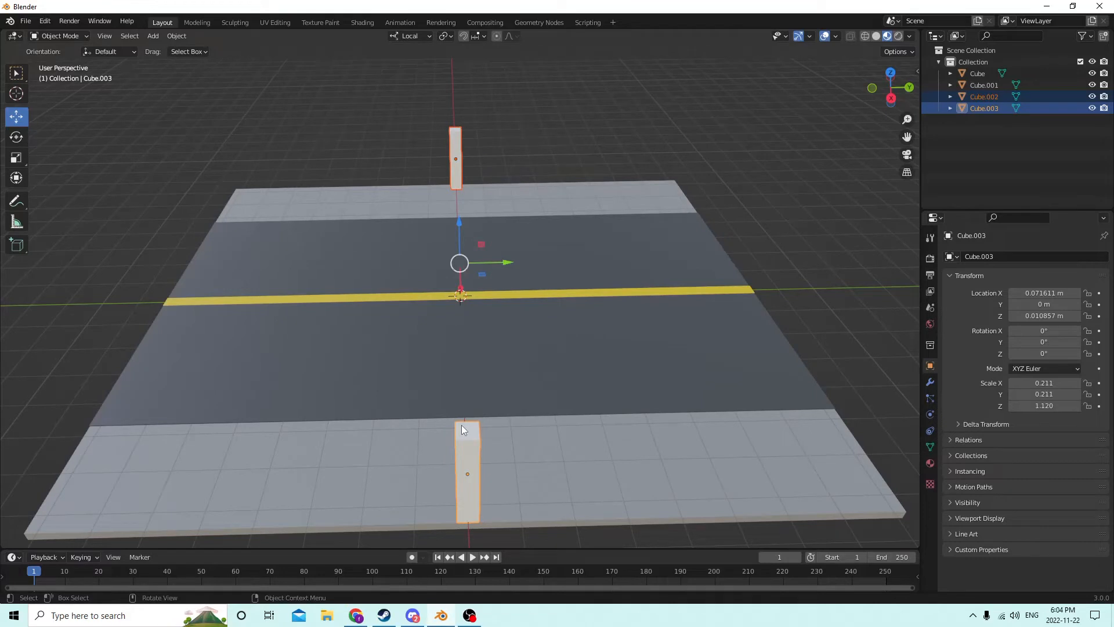
{"action": "key", "text": "shift+d"}
{"action": "right_click", "coordinate": [521, 330]}
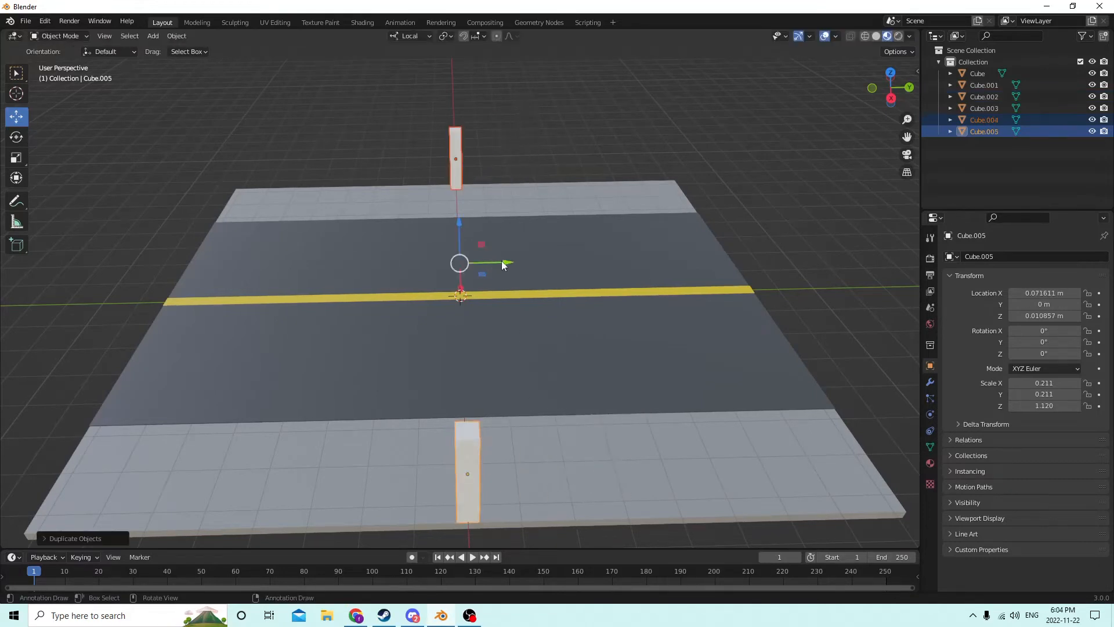
{"action": "left_click_drag", "start_coordinate": [501, 261], "coordinate": [795, 269]}
{"action": "right_click", "coordinate": [769, 262]}
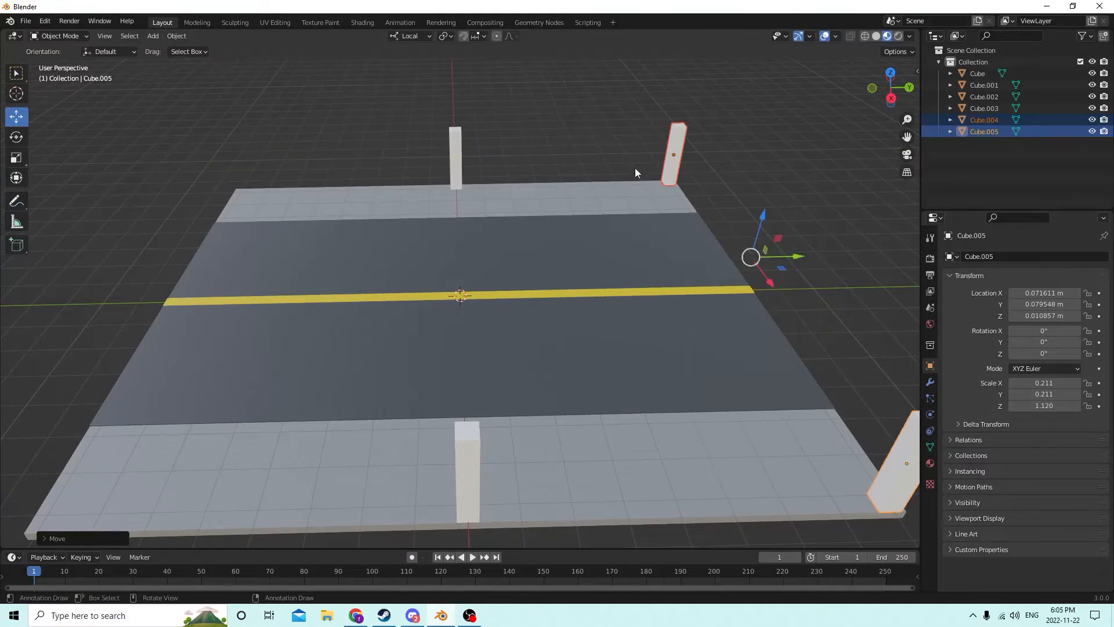
Duplicate the corner post at positive X and Y and place the copy at the other end with Location Y -0.079548 m
{"action": "middle_click_drag", "start_coordinate": [635, 173], "coordinate": [594, 473]}
{"action": "left_click", "coordinate": [646, 479]}
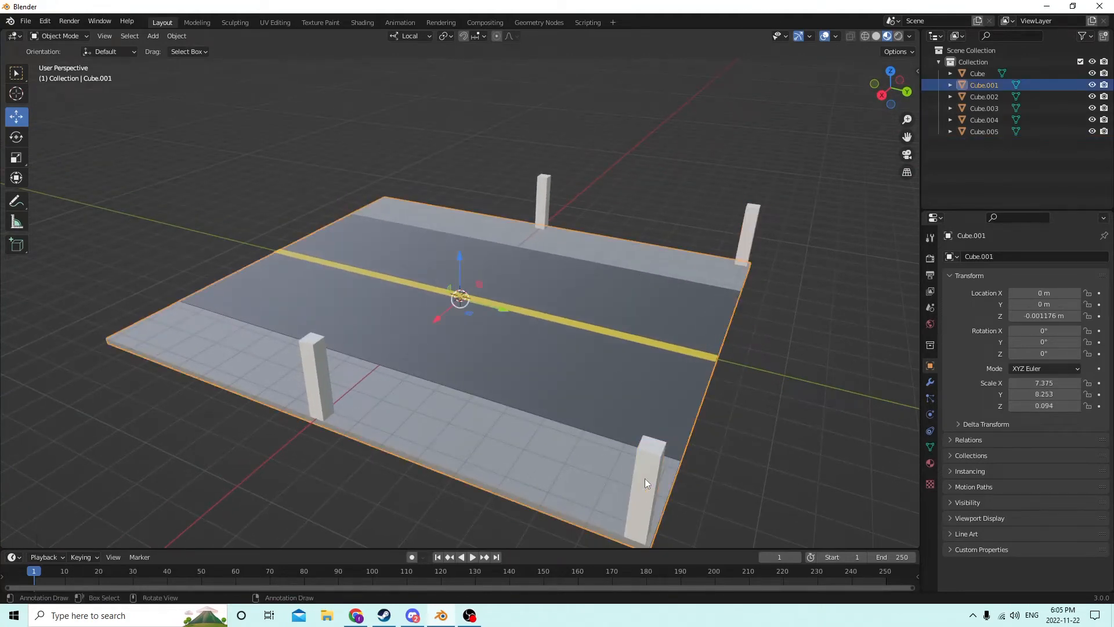
{"action": "left_click", "coordinate": [646, 478]}
{"action": "key", "text": "shift+d"}
{"action": "right_click", "coordinate": [708, 413]}
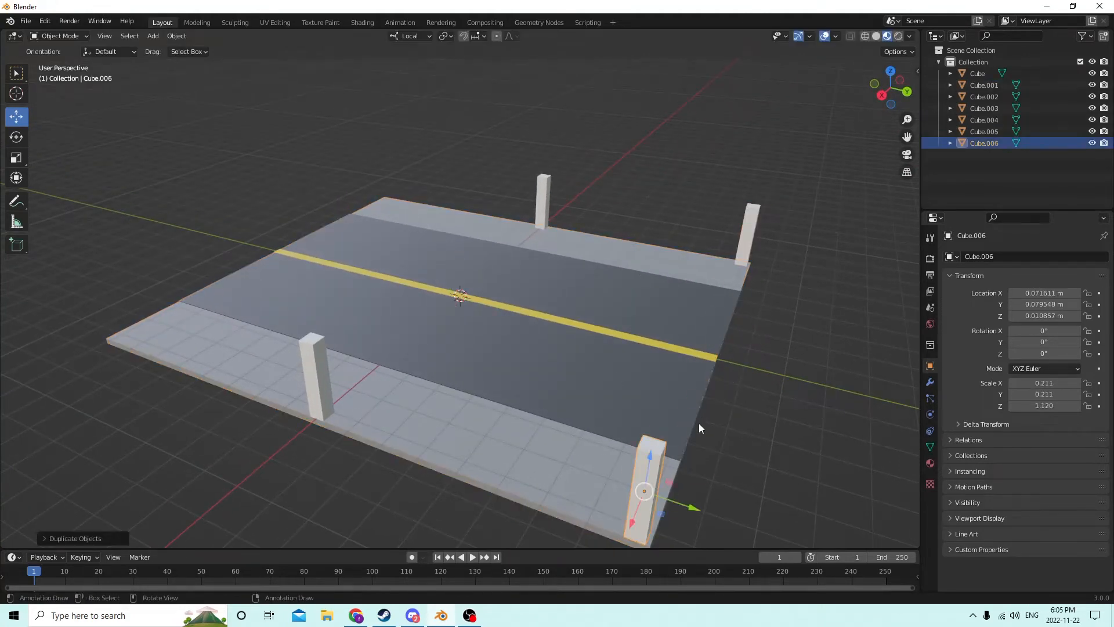
{"action": "left_click_drag", "start_coordinate": [679, 500], "coordinate": [724, 508]}
{"action": "right_click", "coordinate": [723, 508]}
{"action": "left_click", "coordinate": [1031, 302]}
{"action": "left_click", "coordinate": [1014, 304]}
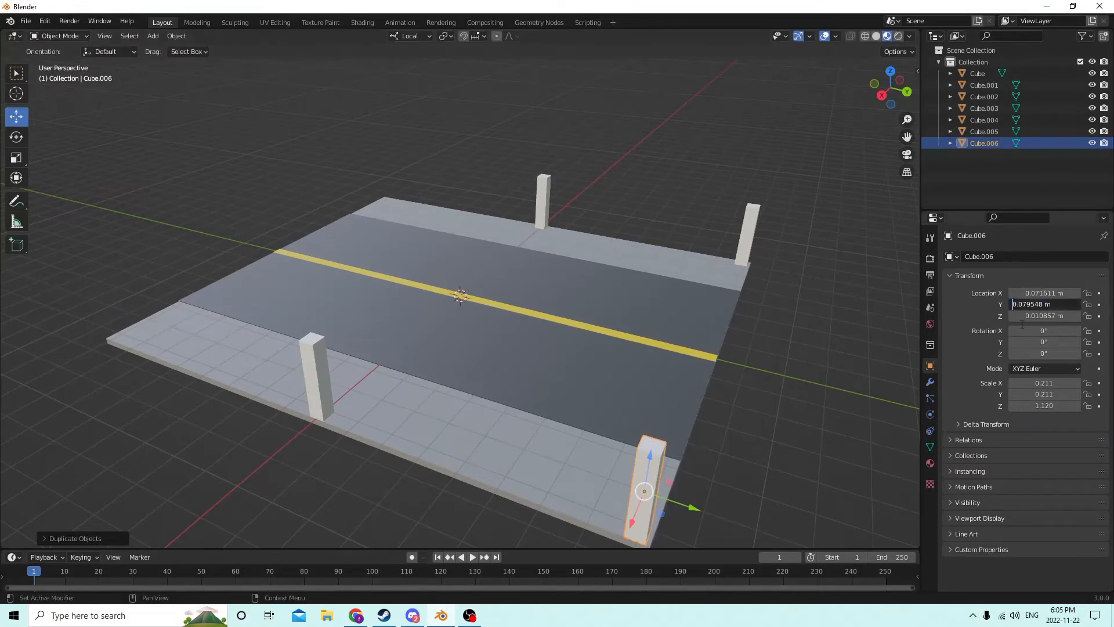
{"action": "type", "text": "-"}
{"action": "key", "text": "Return"}
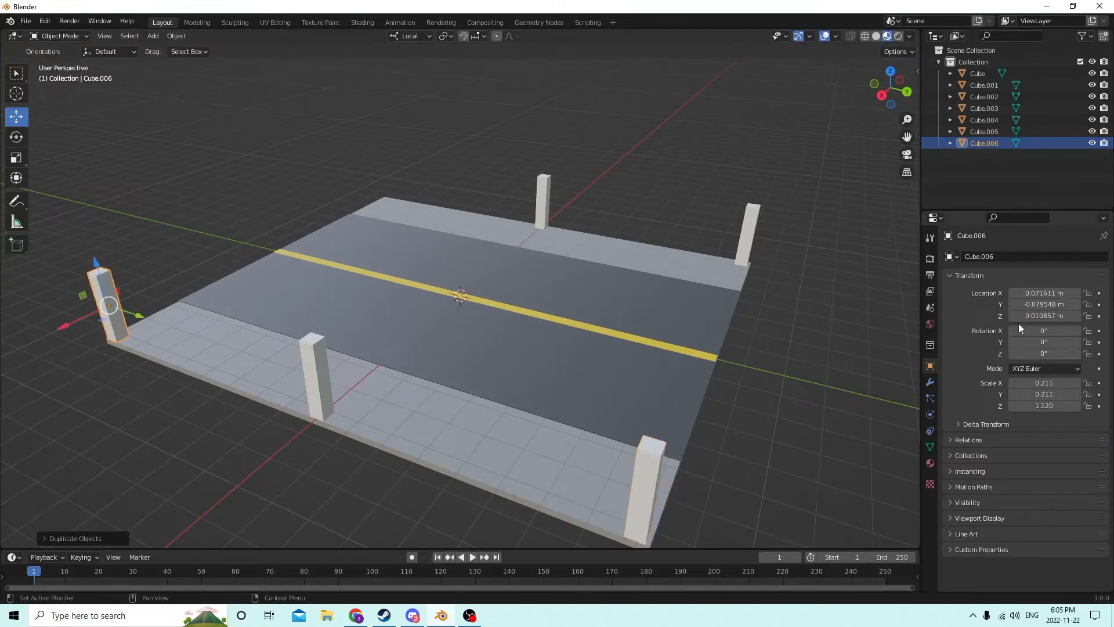
Duplicate the corner post on the negative X side and set the copy's Location Y to -0.079548 m
{"action": "left_click", "coordinate": [744, 230]}
{"action": "key", "text": "a"}
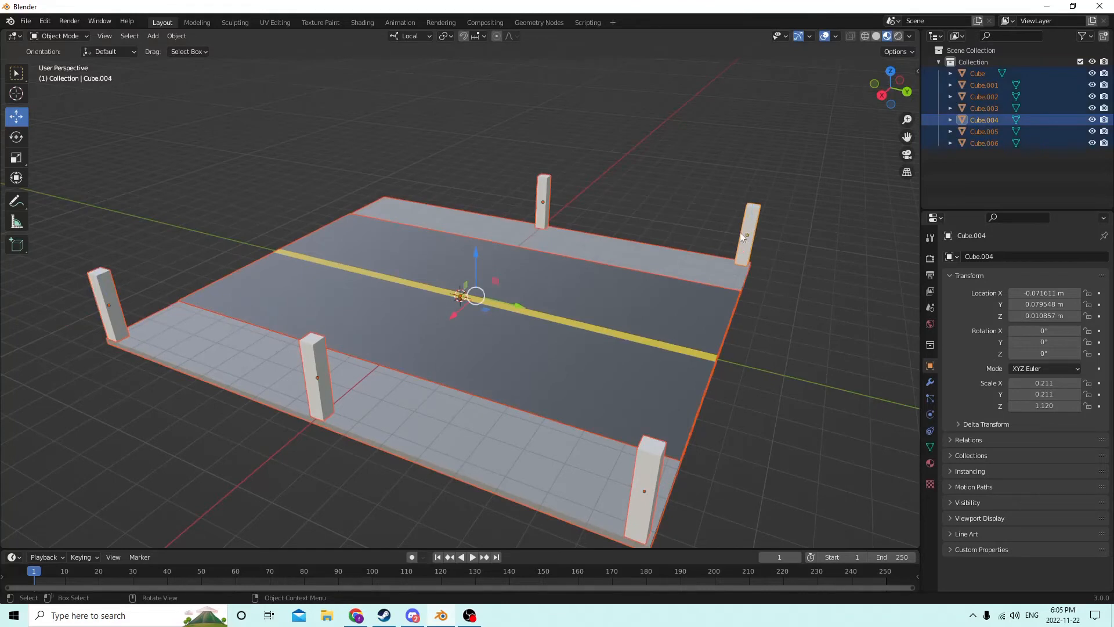
{"action": "left_click", "coordinate": [847, 320]}
{"action": "left_click", "coordinate": [748, 216]}
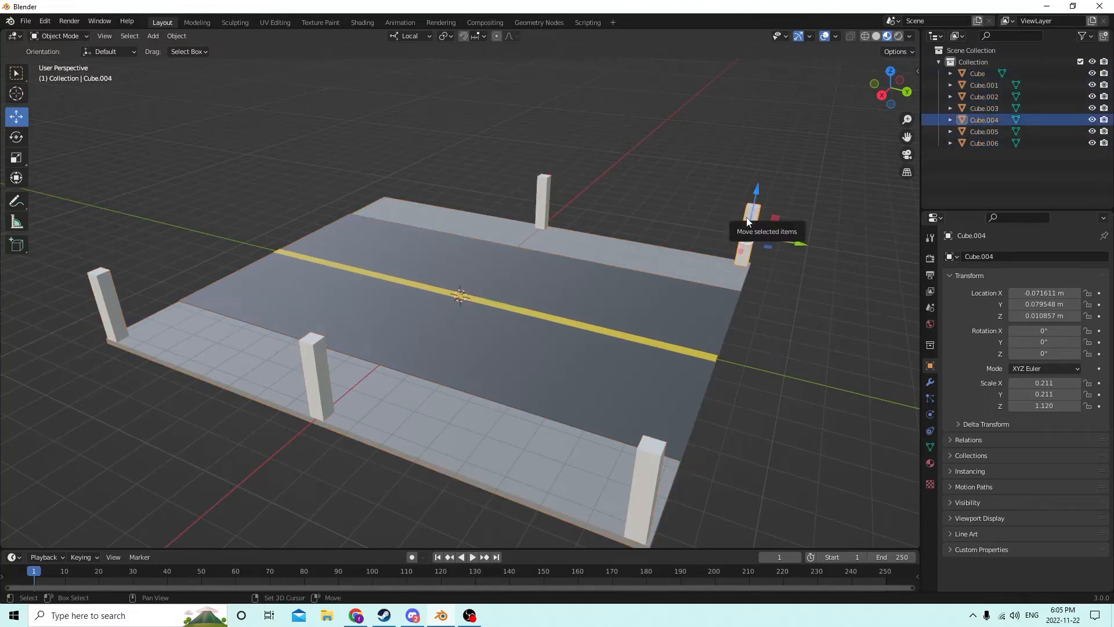
{"action": "key", "text": "shift+d"}
{"action": "right_click", "coordinate": [822, 208]}
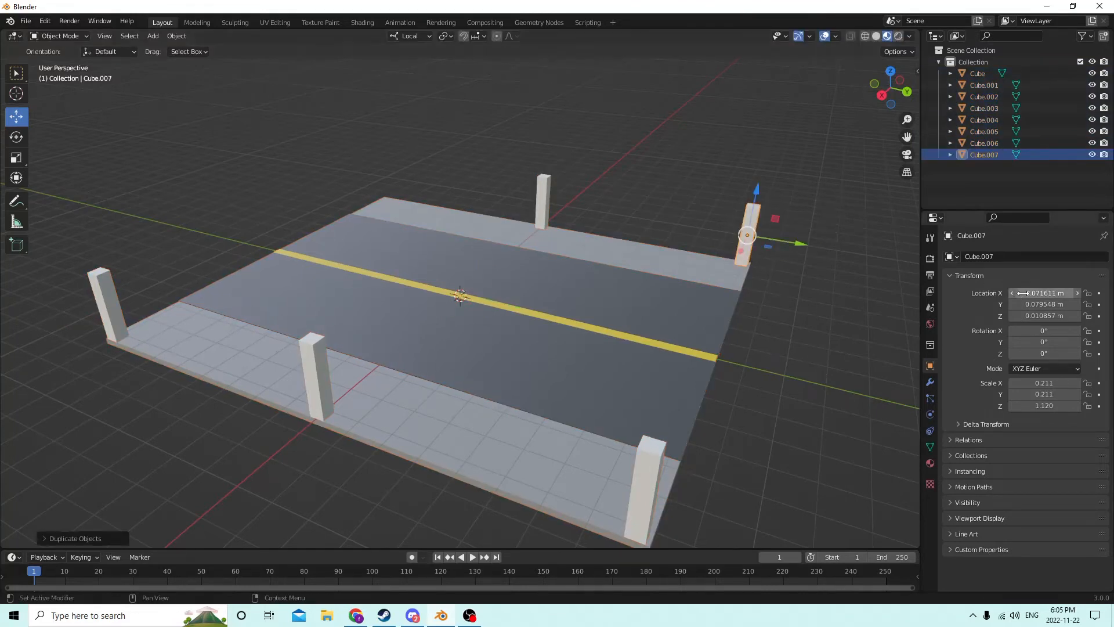
{"action": "key", "text": "g"}
{"action": "key", "text": "Escape"}
{"action": "left_click", "coordinate": [1017, 304]}
{"action": "left_click", "coordinate": [1013, 304]}
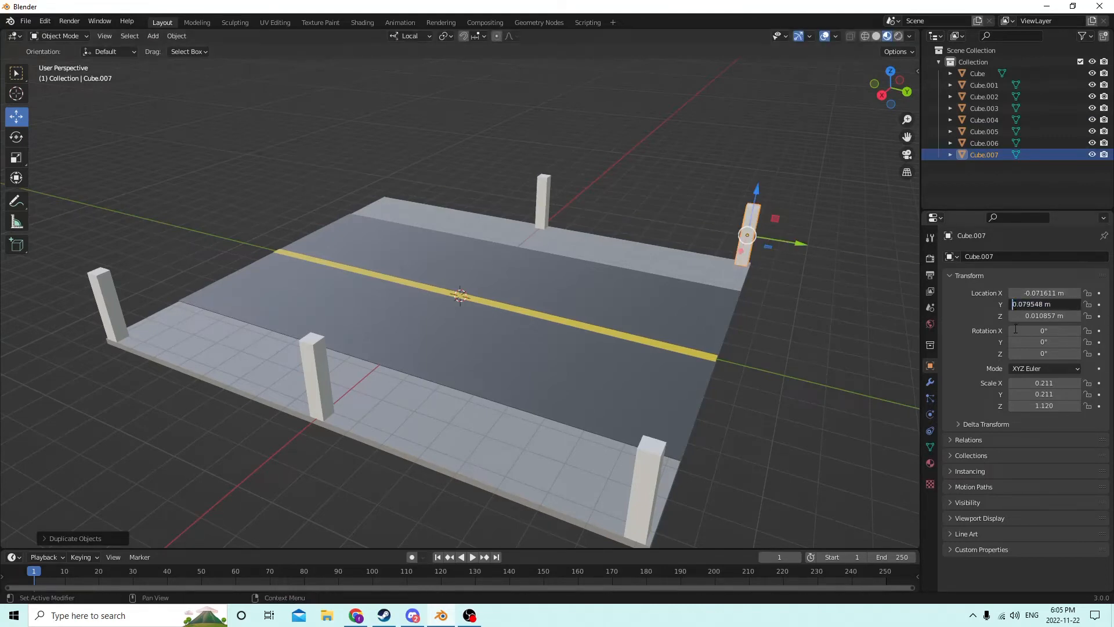
{"action": "type", "text": "-"}
{"action": "key", "text": "Return"}
Duplicate the middle post on the negative X side in place
{"action": "middle_click_drag", "start_coordinate": [541, 193], "coordinate": [490, 236]}
{"action": "left_click", "coordinate": [599, 196]}
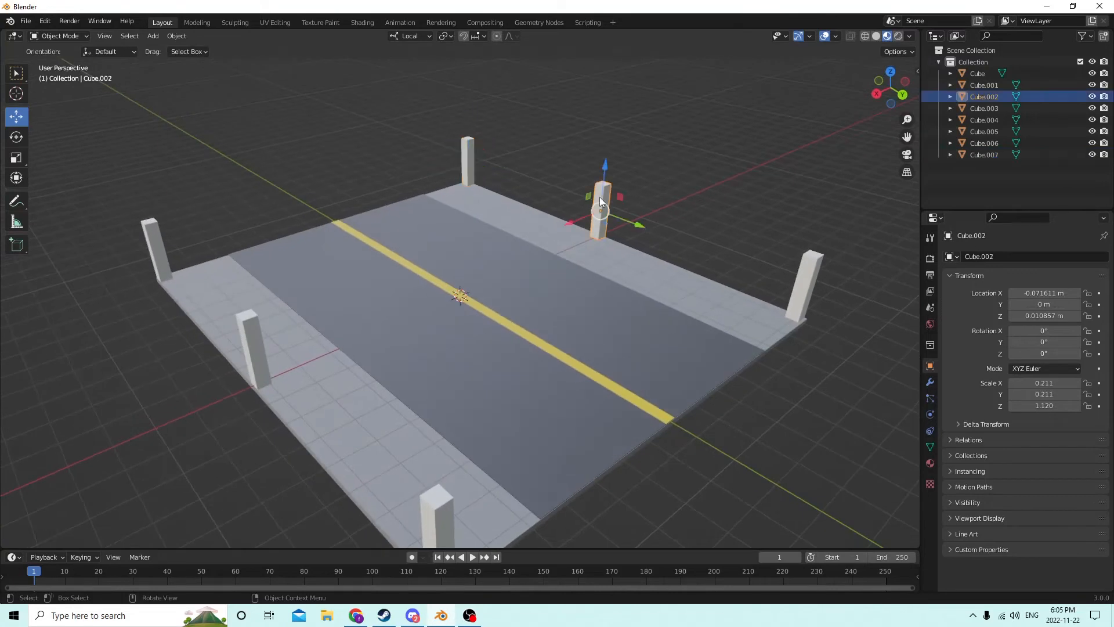
{"action": "key", "text": "shift+d"}
{"action": "right_click", "coordinate": [677, 160]}
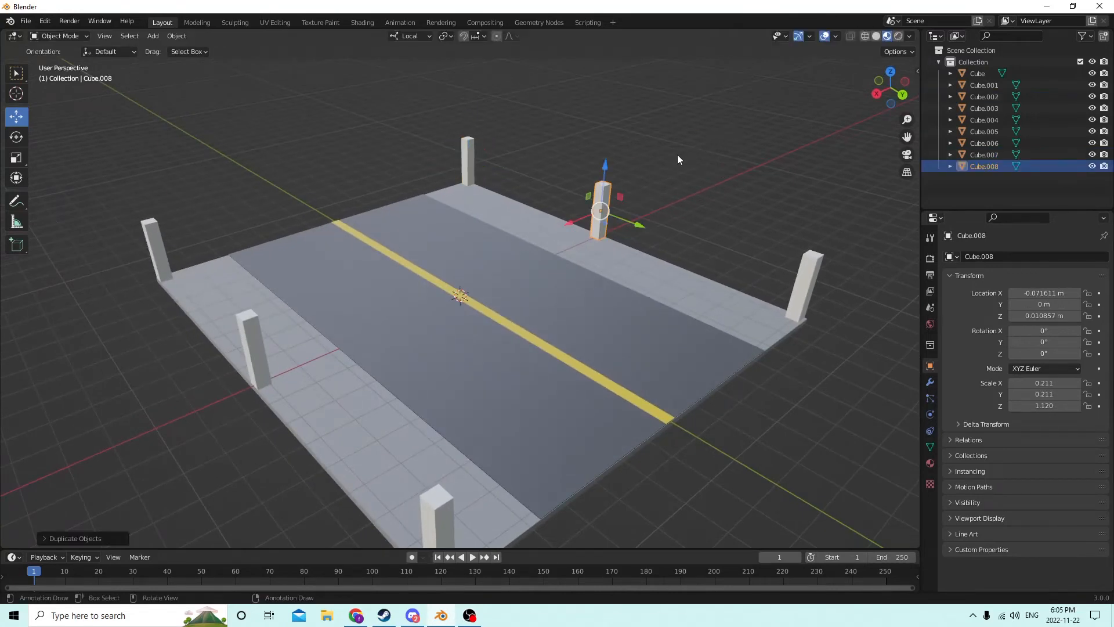
Shrink the duplicated post to a small block with a scale of about 0.112 in X and 0.225 in Z
{"action": "left_click", "coordinate": [16, 157]}
{"action": "middle_click_drag", "start_coordinate": [225, 148], "coordinate": [344, 136]}
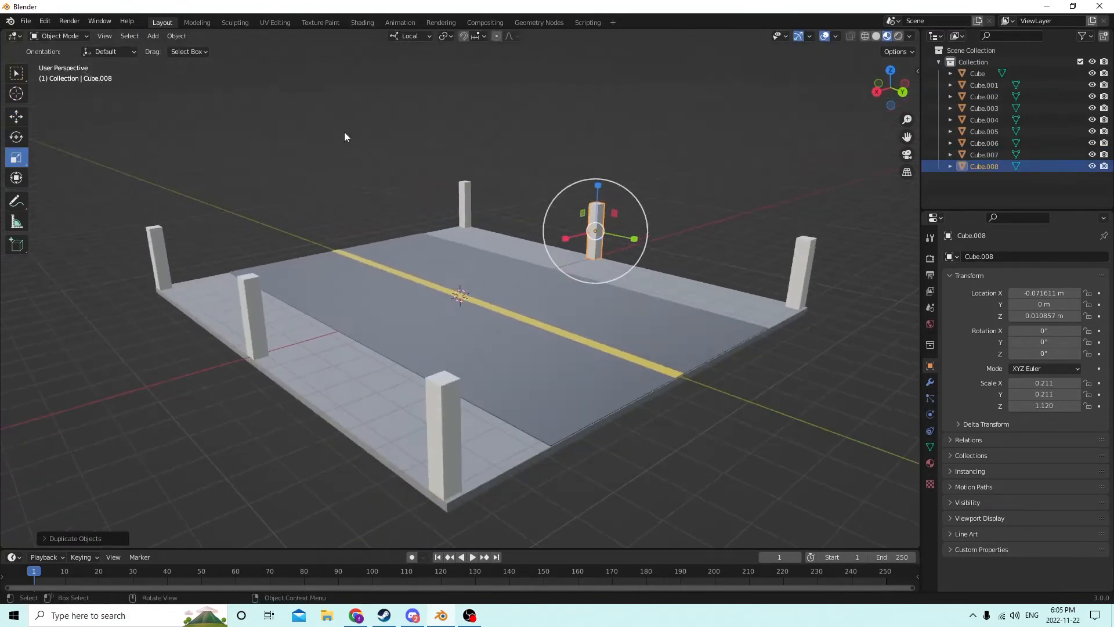
{"action": "left_click_drag", "start_coordinate": [597, 185], "coordinate": [596, 200]}
{"action": "middle_click_drag", "start_coordinate": [597, 199], "coordinate": [506, 217]}
{"action": "left_click_drag", "start_coordinate": [641, 285], "coordinate": [665, 288]}
{"action": "middle_click_drag", "start_coordinate": [665, 288], "coordinate": [714, 203]}
{"action": "left_click_drag", "start_coordinate": [679, 214], "coordinate": [672, 246]}
{"action": "middle_click_drag", "start_coordinate": [672, 246], "coordinate": [674, 258]}
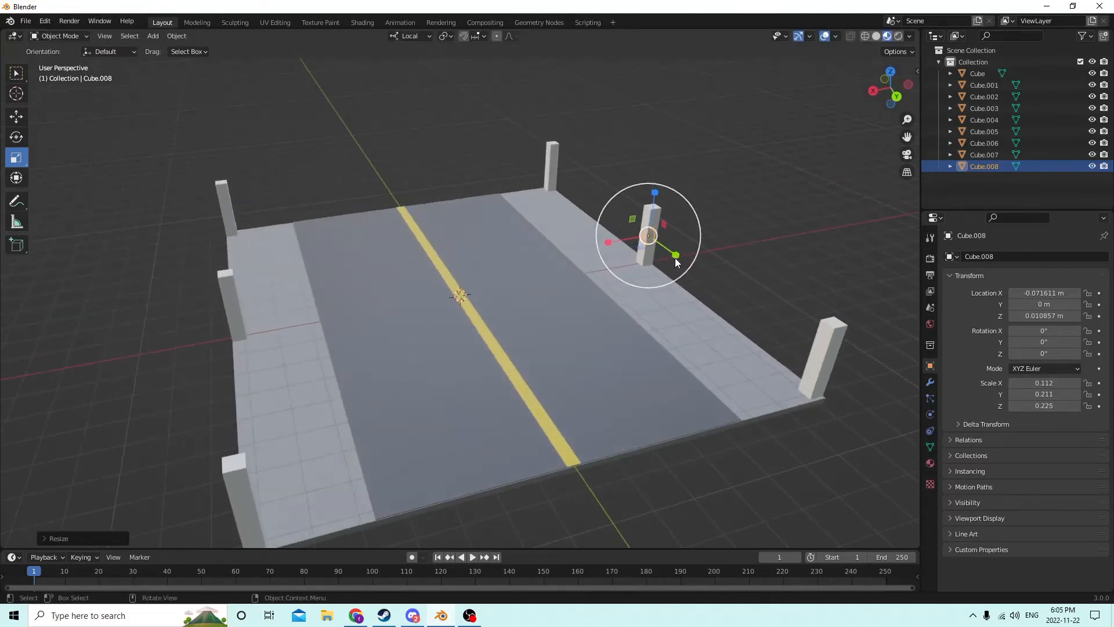
Stretch the block along Y to a scale of about 8.022 as a rail and thin its X scale to about 0.029
{"action": "left_click_drag", "start_coordinate": [674, 257], "coordinate": [937, 355]}
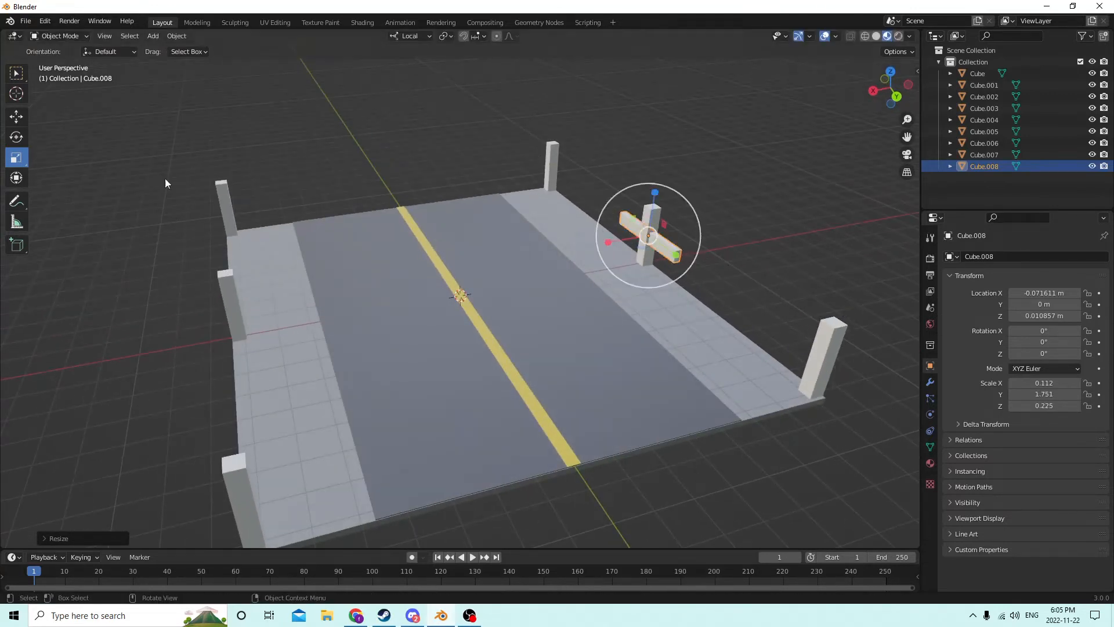
{"action": "left_click_drag", "start_coordinate": [680, 252], "coordinate": [796, 317]}
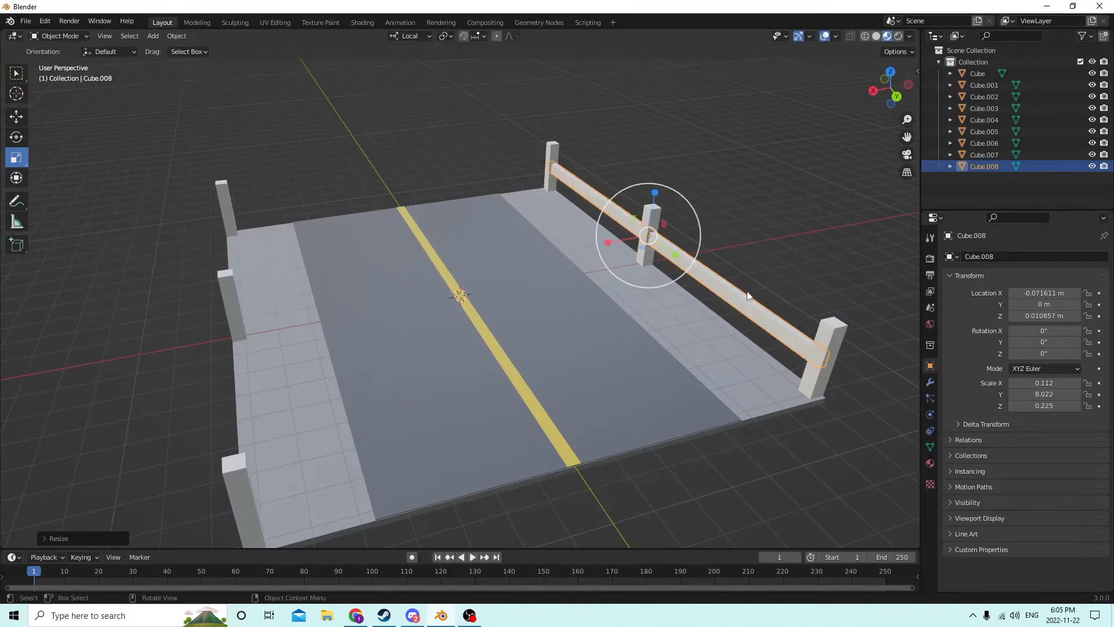
{"action": "middle_click_drag", "start_coordinate": [673, 261], "coordinate": [662, 297]}
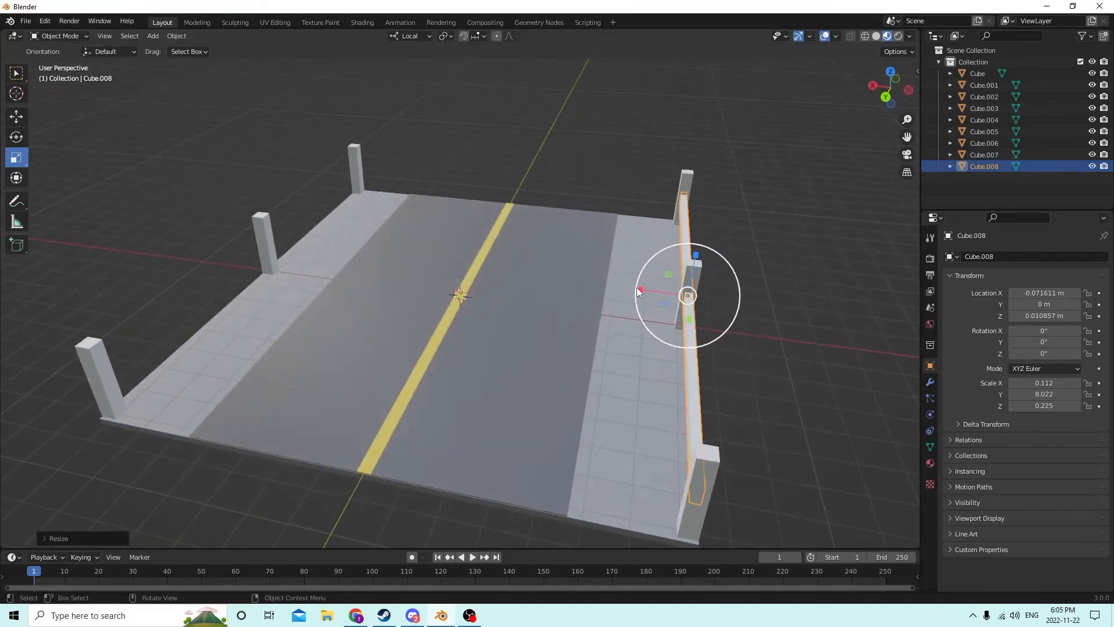
{"action": "left_click_drag", "start_coordinate": [639, 290], "coordinate": [682, 290]}
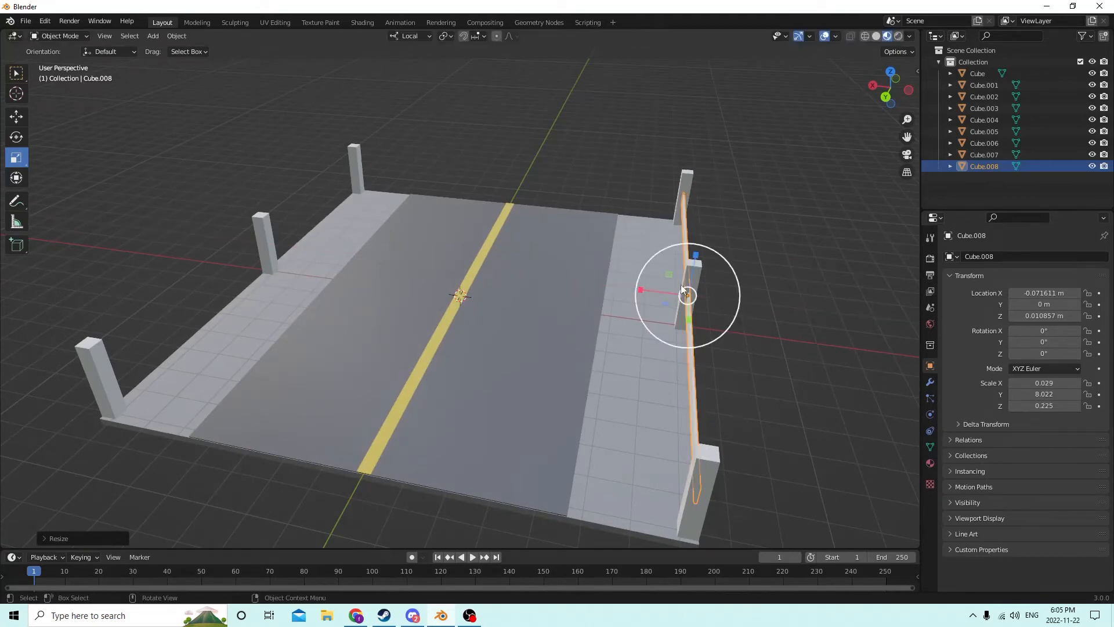
Move the rail along X to about -0.069 m so it sits on the road-facing side of the posts
{"action": "middle_click_drag", "start_coordinate": [683, 290], "coordinate": [678, 279]}
{"action": "left_click", "coordinate": [17, 115]}
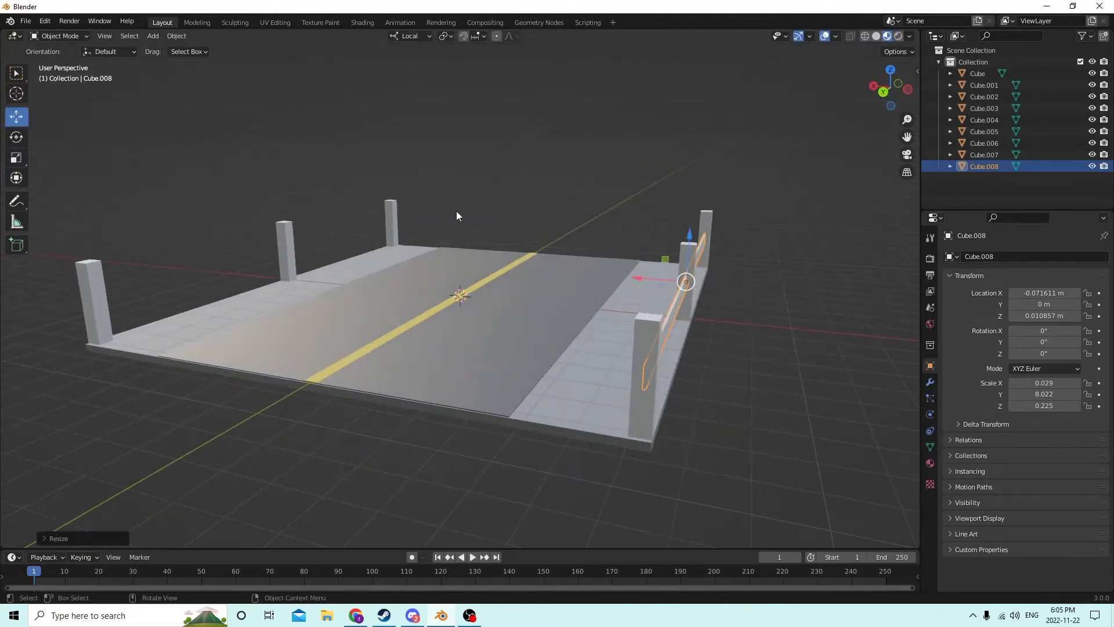
{"action": "middle_click_drag", "start_coordinate": [456, 210], "coordinate": [535, 224]}
{"action": "left_click_drag", "start_coordinate": [632, 256], "coordinate": [621, 256]}
{"action": "middle_click_drag", "start_coordinate": [622, 257], "coordinate": [594, 256]}
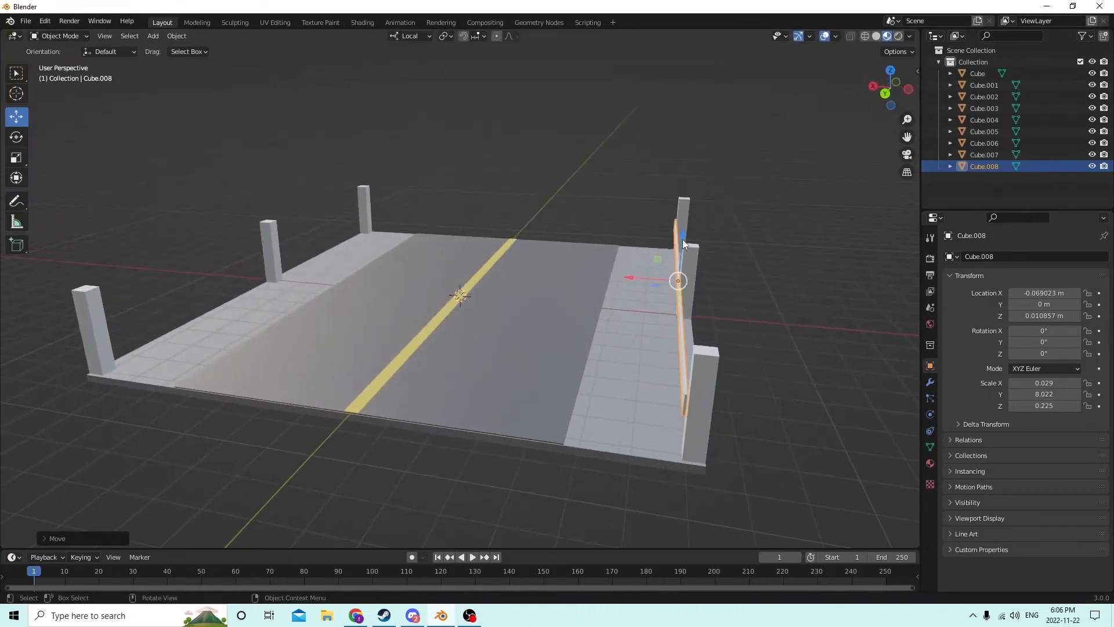
Raise the rail along Z to about 0.0196 m so it sits near the tops of the posts
{"action": "left_click_drag", "start_coordinate": [682, 239], "coordinate": [688, 205]}
{"action": "mouse_move", "coordinate": [688, 206]}
{"action": "middle_mouse_down"}
{"action": "mouse_move", "coordinate": [733, 171]}
{"action": "mouse_move", "coordinate": [747, 183]}
{"action": "mouse_move", "coordinate": [675, 218]}
{"action": "mouse_move", "coordinate": [692, 208]}
{"action": "middle_mouse_up"}
{"action": "scroll", "coordinate": [737, 188], "scroll_direction": "up", "scroll_amount": 2}
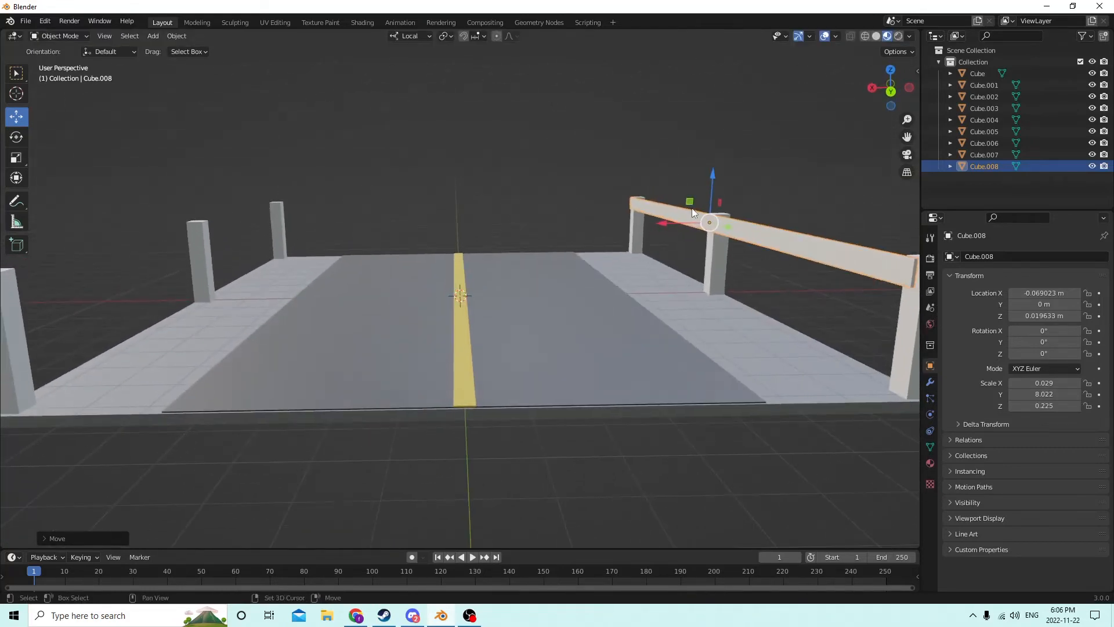
Duplicate the upper rail and lower the copy along Z to about 0.0097 m as a second rail
{"action": "key", "text": "shift+d"}
{"action": "key", "text": "Escape"}
{"action": "left_click_drag", "start_coordinate": [713, 175], "coordinate": [717, 210]}
{"action": "scroll", "coordinate": [717, 210], "scroll_direction": "up", "scroll_amount": 2}
{"action": "scroll", "coordinate": [718, 210], "scroll_direction": "down", "scroll_amount": 2}
{"action": "mouse_move", "coordinate": [717, 210]}
{"action": "middle_mouse_down"}
{"action": "mouse_move", "coordinate": [735, 211]}
{"action": "mouse_move", "coordinate": [711, 226]}
{"action": "middle_mouse_up"}
Duplicate the lower rail and set the copy's X location to 0.069023 m for the opposite guardrail
{"action": "key", "text": "shift+d"}
{"action": "key", "text": "Escape"}
{"action": "left_click_drag", "start_coordinate": [632, 271], "coordinate": [578, 271]}
{"action": "right_click", "coordinate": [578, 271]}
{"action": "left_click", "coordinate": [1036, 303]}
{"action": "key", "text": "Return"}
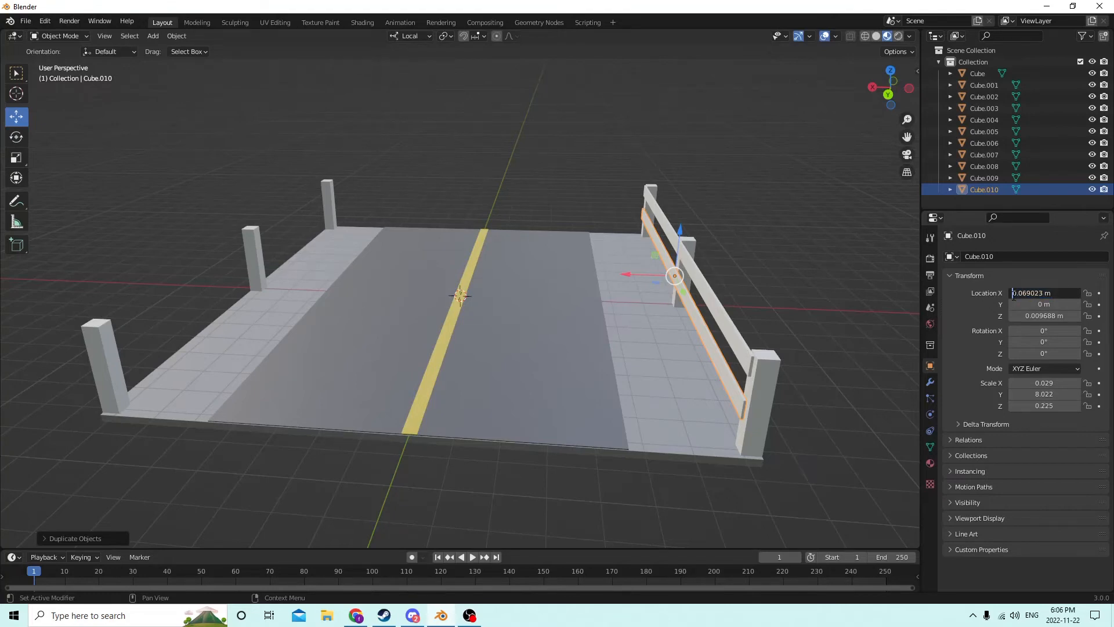
{"action": "type", "text": "-"}
{"action": "key", "text": "Return"}
Duplicate the upper rail and place the copy on the opposite posts with an X location of 0.069023 m
{"action": "middle_click_drag", "start_coordinate": [859, 289], "coordinate": [718, 280]}
{"action": "left_click", "coordinate": [714, 283]}
{"action": "key", "text": "shift+d"}
{"action": "right_click", "coordinate": [731, 249]}
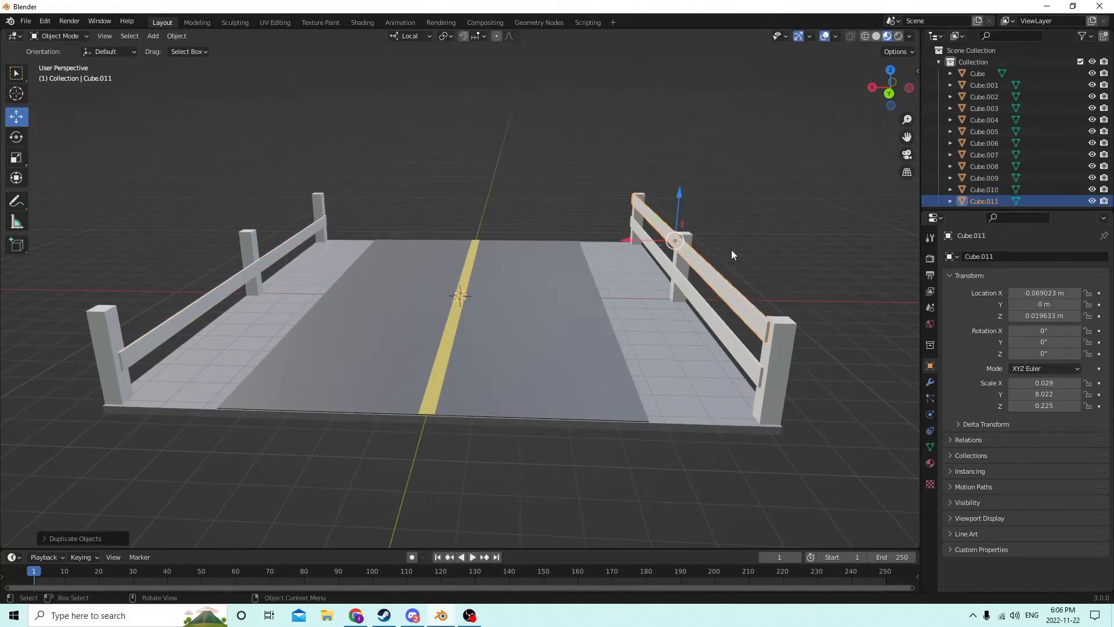
{"action": "left_click", "coordinate": [1024, 291]}
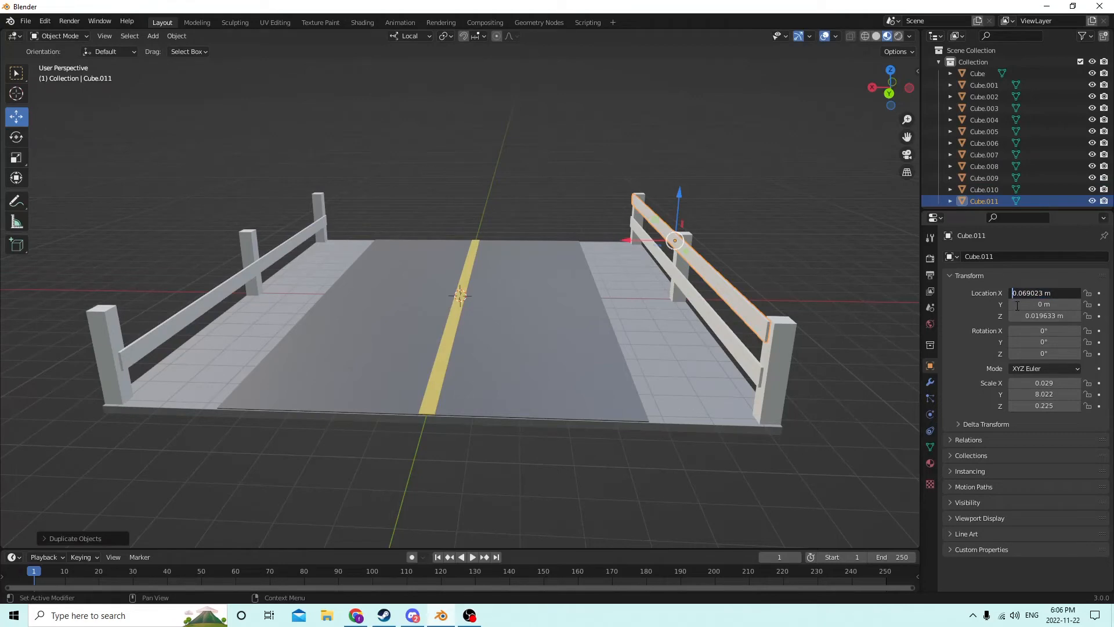
{"action": "key", "text": "Return"}
Join the three posts and two rails on the positive X side into one guardrail object
{"action": "middle_click_drag", "start_coordinate": [720, 233], "coordinate": [295, 218]}
{"action": "scroll", "coordinate": [759, 231], "scroll_direction": "up", "scroll_amount": 2}
{"action": "scroll", "coordinate": [745, 230], "scroll_direction": "down", "scroll_amount": 4}
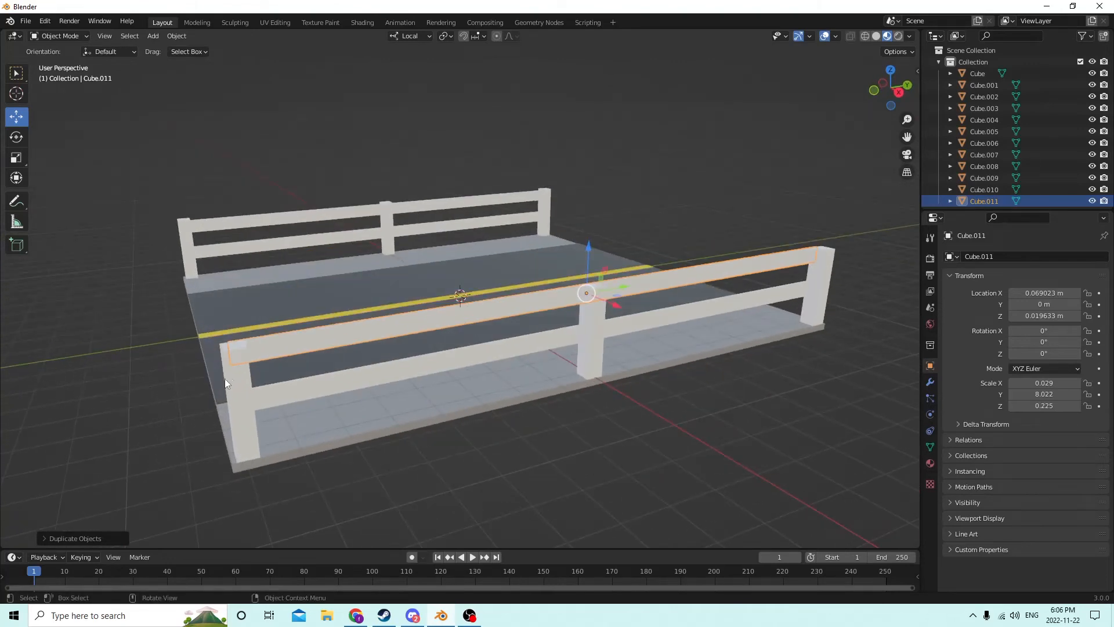
{"action": "middle_click_drag", "start_coordinate": [220, 374], "coordinate": [222, 343]}
{"action": "middle_click_drag", "start_coordinate": [486, 343], "coordinate": [487, 360]}
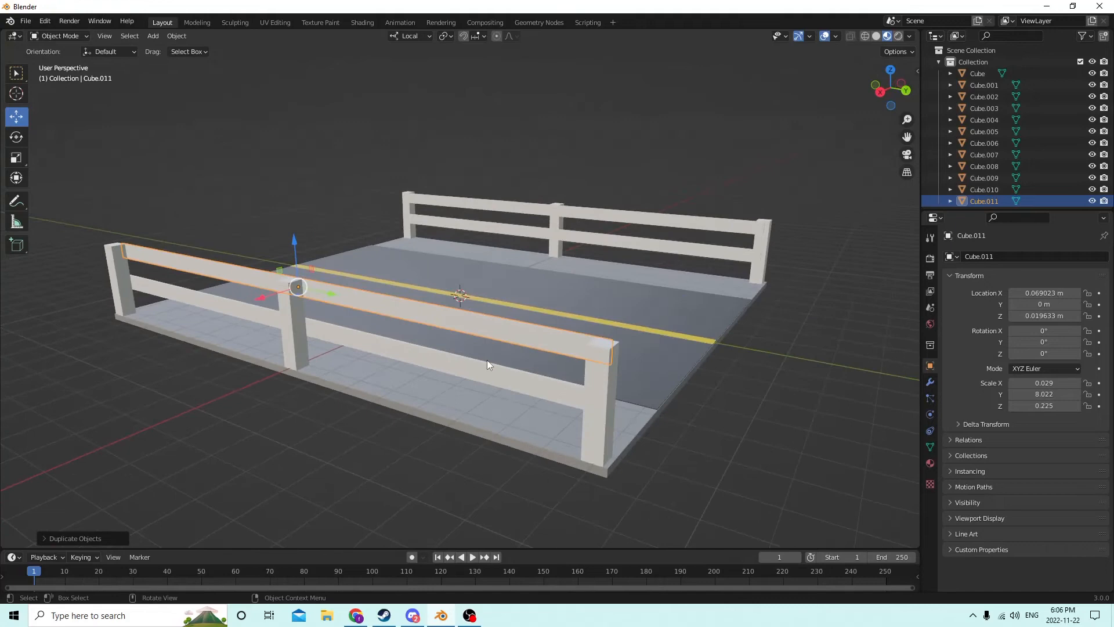
{"action": "left_click", "coordinate": [598, 423]}
{"action": "middle_click_drag", "start_coordinate": [591, 430], "coordinate": [623, 398]}
{"action": "left_click", "coordinate": [351, 376], "text": "shift"}
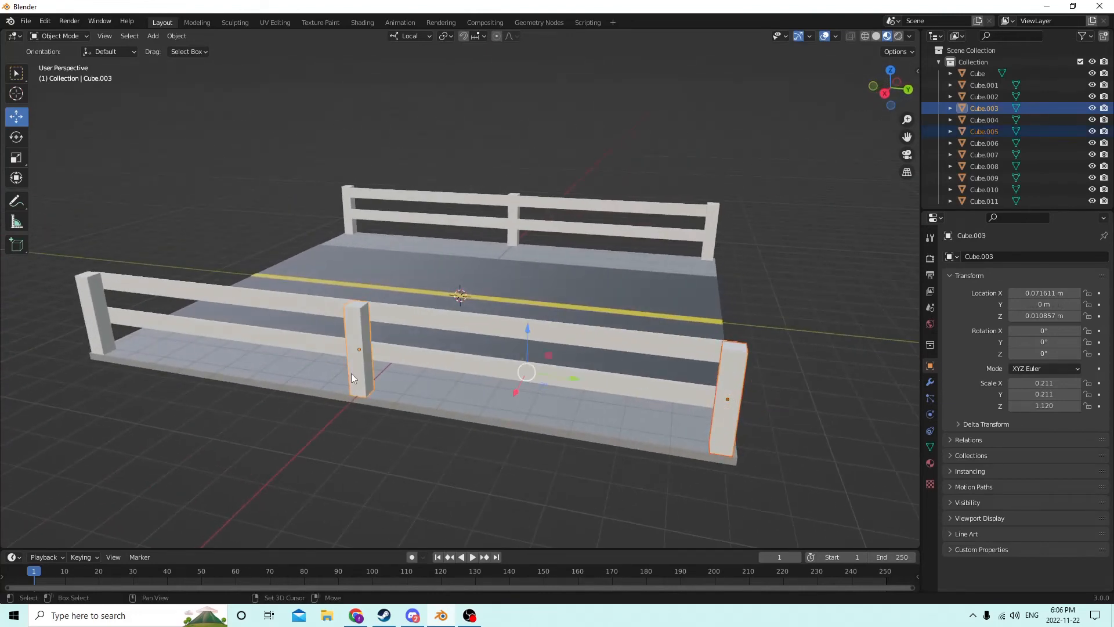
{"action": "left_click", "coordinate": [111, 329], "text": "shift"}
{"action": "left_click", "coordinate": [153, 326], "text": "shift"}
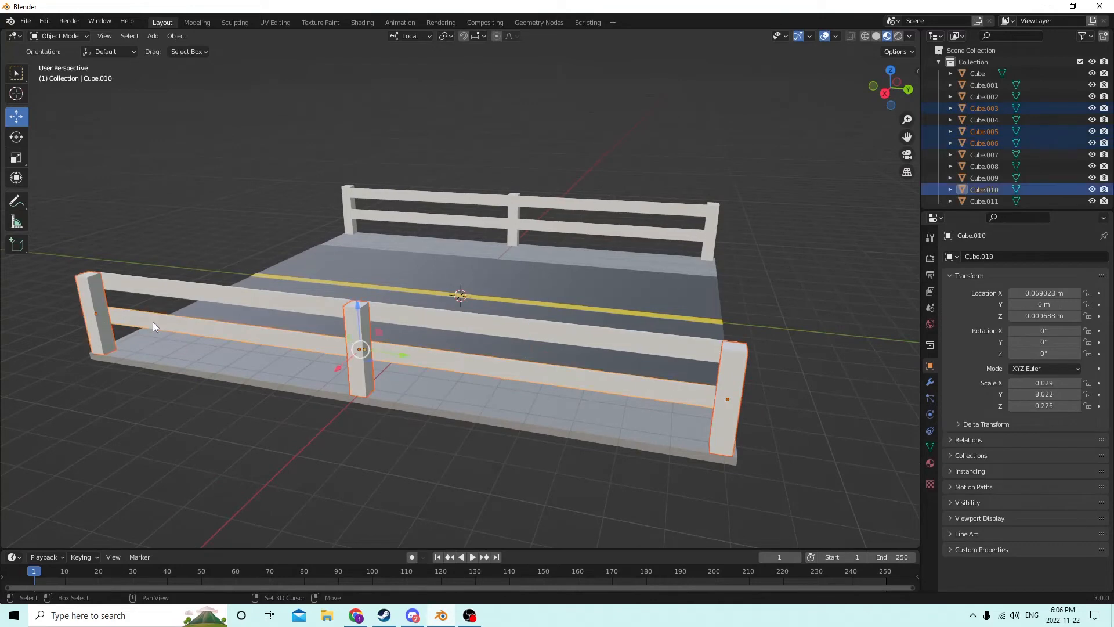
{"action": "left_click", "coordinate": [180, 285], "text": "shift"}
{"action": "middle_click_drag", "start_coordinate": [460, 312], "coordinate": [410, 316]}
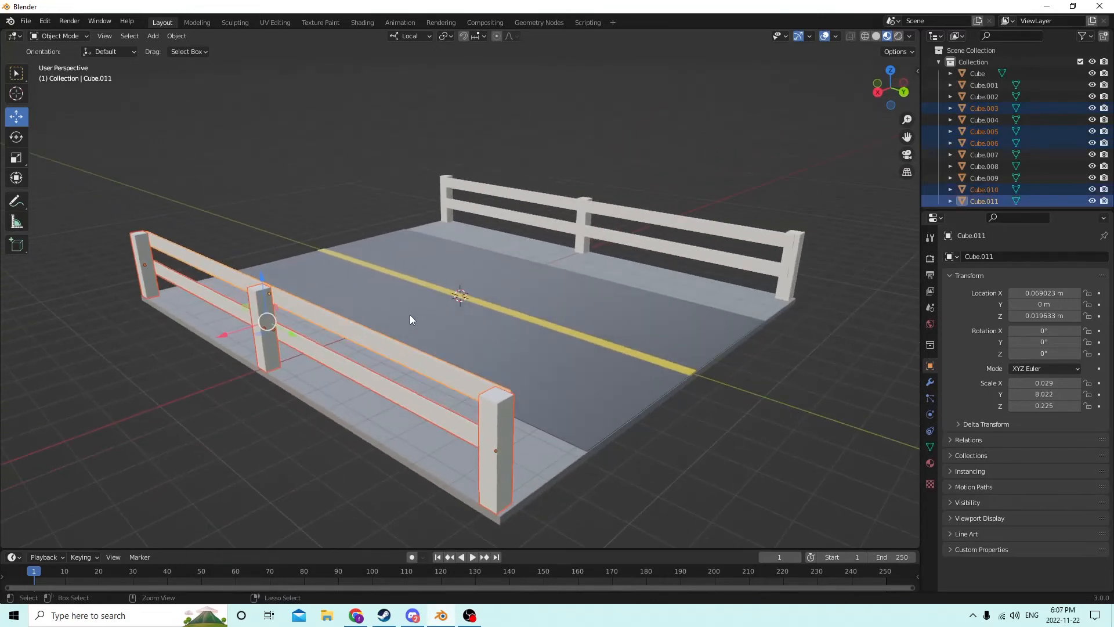
{"action": "key", "text": "ctrl+j"}
Join the three posts and two rails on the negative X side into one guardrail object
{"action": "middle_click_drag", "start_coordinate": [579, 302], "coordinate": [769, 245]}
{"action": "left_click", "coordinate": [755, 248]}
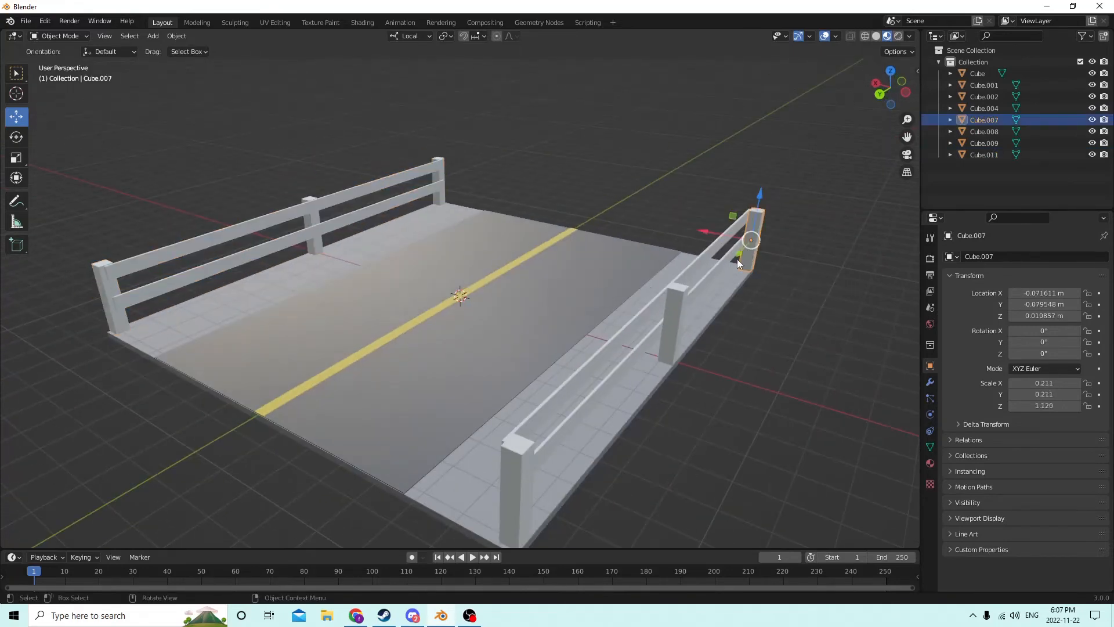
{"action": "left_click", "coordinate": [674, 344], "text": "shift"}
{"action": "left_click", "coordinate": [513, 488], "text": "shift"}
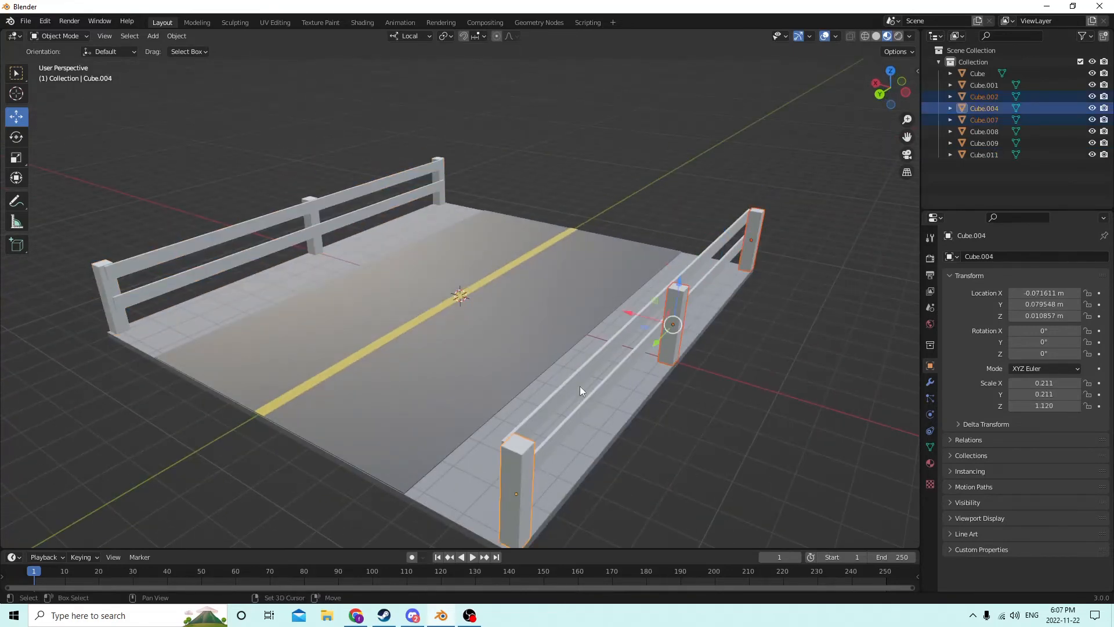
{"action": "left_click", "coordinate": [589, 406], "text": "shift"}
{"action": "left_click", "coordinate": [586, 367], "text": "shift"}
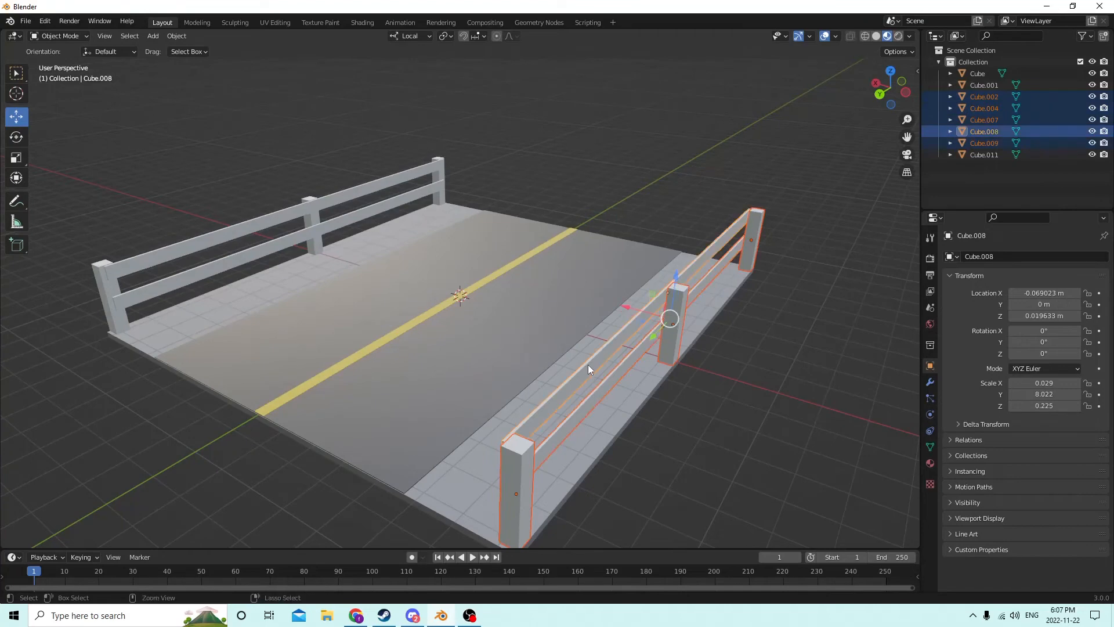
{"action": "key", "text": "ctrl+j"}
Join both guardrails to the grey base slab so they form a single object
{"action": "middle_click_drag", "start_coordinate": [579, 301], "coordinate": [644, 271]}
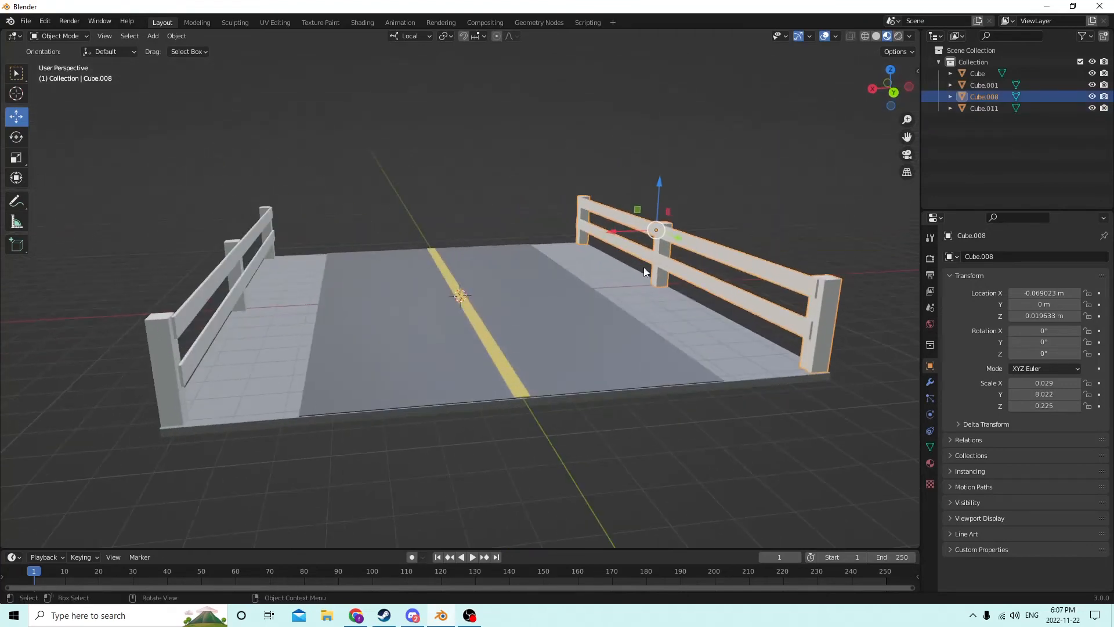
{"action": "left_click", "coordinate": [646, 304], "text": "shift"}
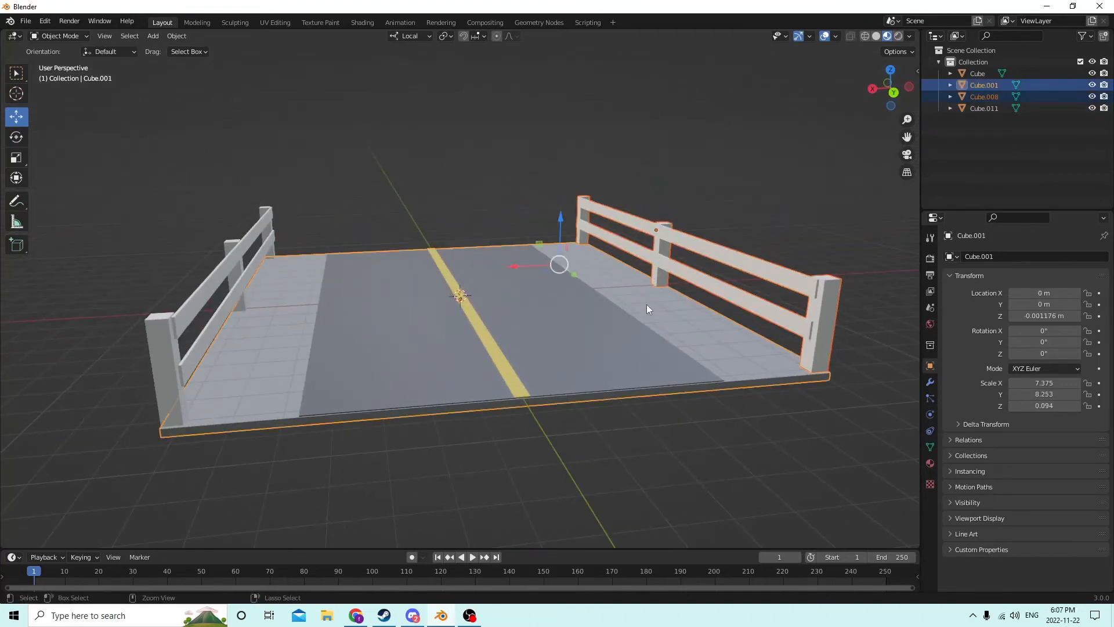
{"action": "key", "text": "ctrl+j"}
{"action": "left_click", "coordinate": [249, 332], "text": "shift"}
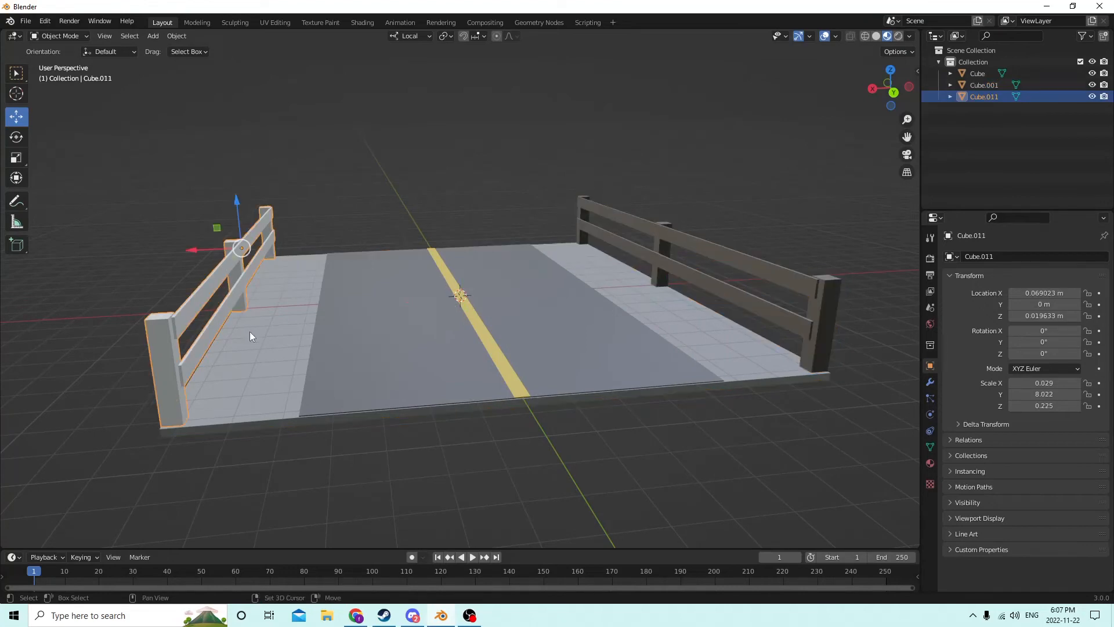
{"action": "key", "text": "ctrl+j"}
{"action": "middle_click_drag", "start_coordinate": [402, 277], "coordinate": [410, 264]}
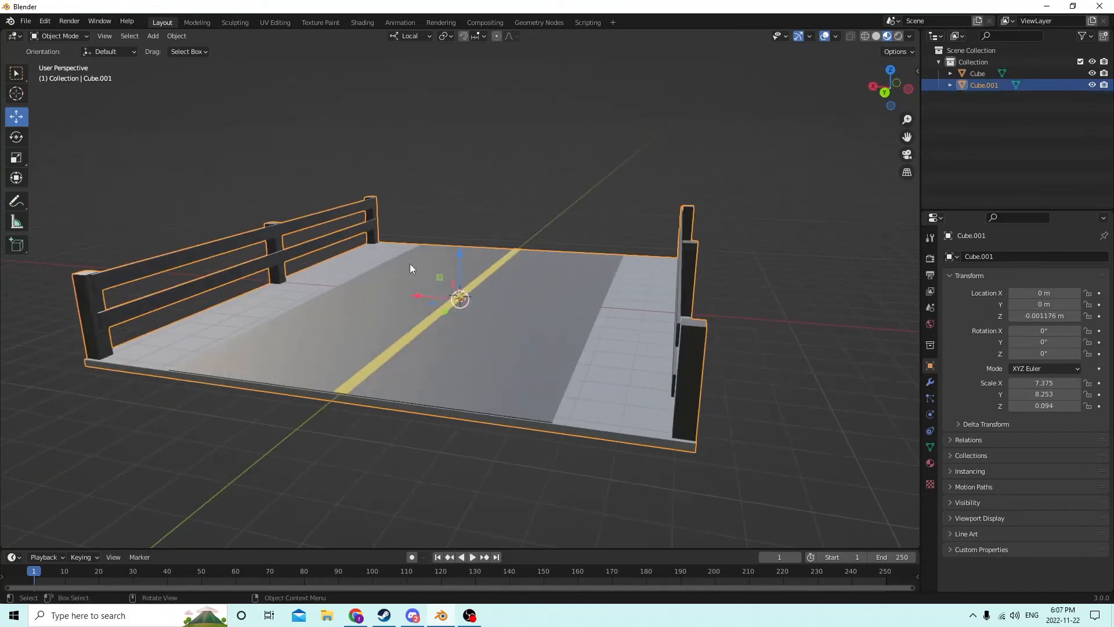
Open the joined base and guardrail object in Edit Mode to work on its guardrail faces
{"action": "left_click", "coordinate": [812, 254]}
{"action": "middle_click_drag", "start_coordinate": [812, 254], "coordinate": [696, 245]}
{"action": "left_click", "coordinate": [547, 437]}
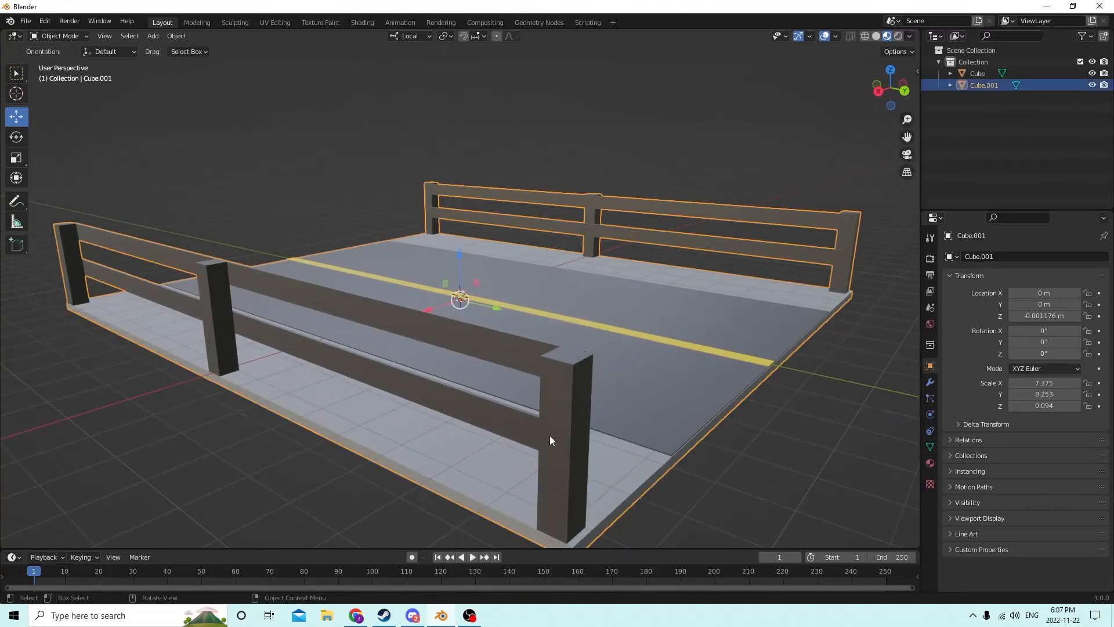
{"action": "middle_click_drag", "start_coordinate": [549, 435], "coordinate": [396, 221]}
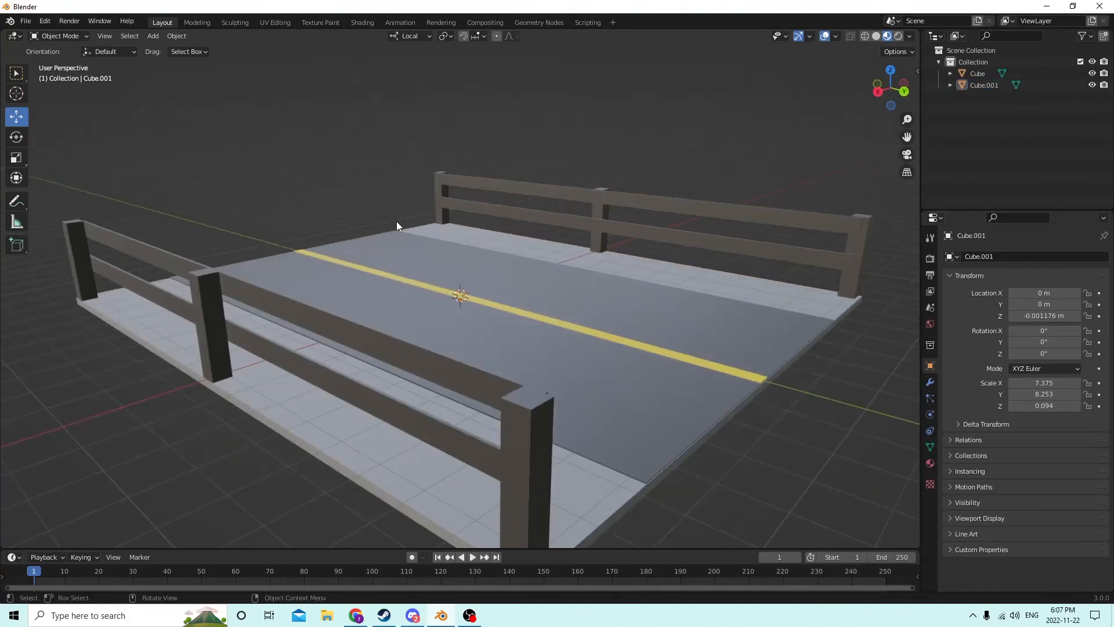
{"action": "left_click", "coordinate": [355, 354]}
{"action": "left_click", "coordinate": [301, 375]}
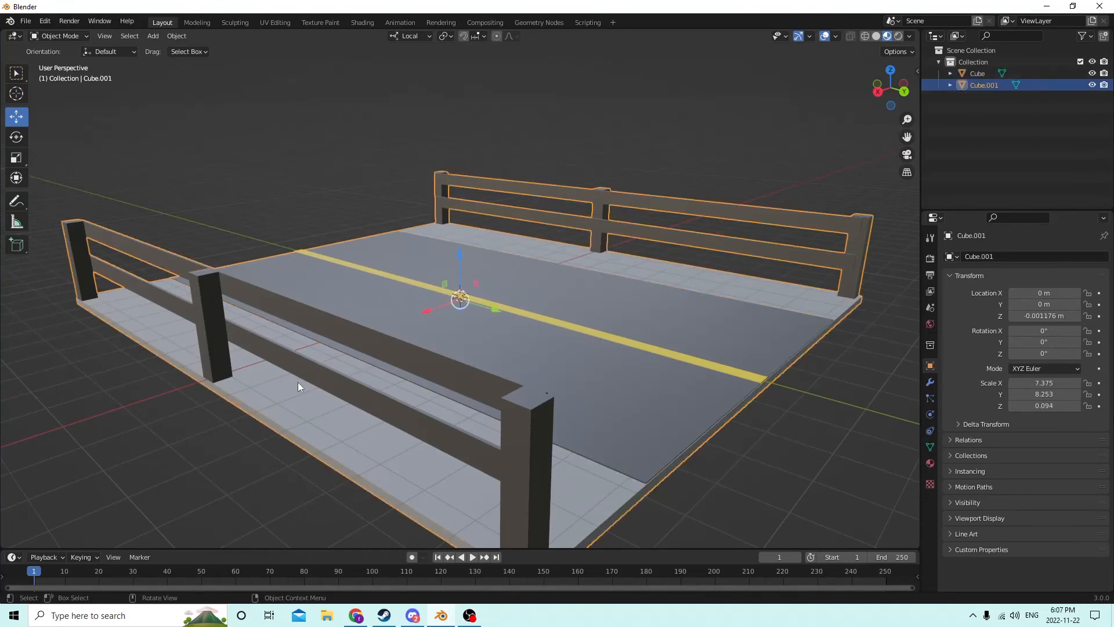
{"action": "key", "text": "Tab"}
{"action": "middle_click_drag", "start_coordinate": [397, 346], "coordinate": [505, 310]}
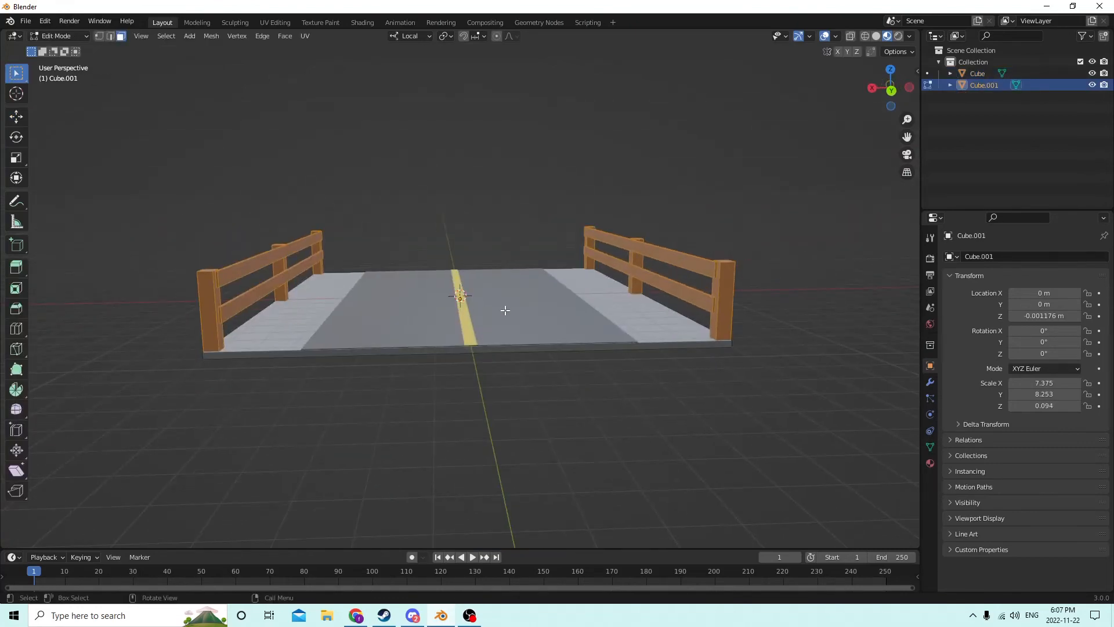
{"action": "middle_click_drag", "start_coordinate": [337, 297], "coordinate": [336, 306]}
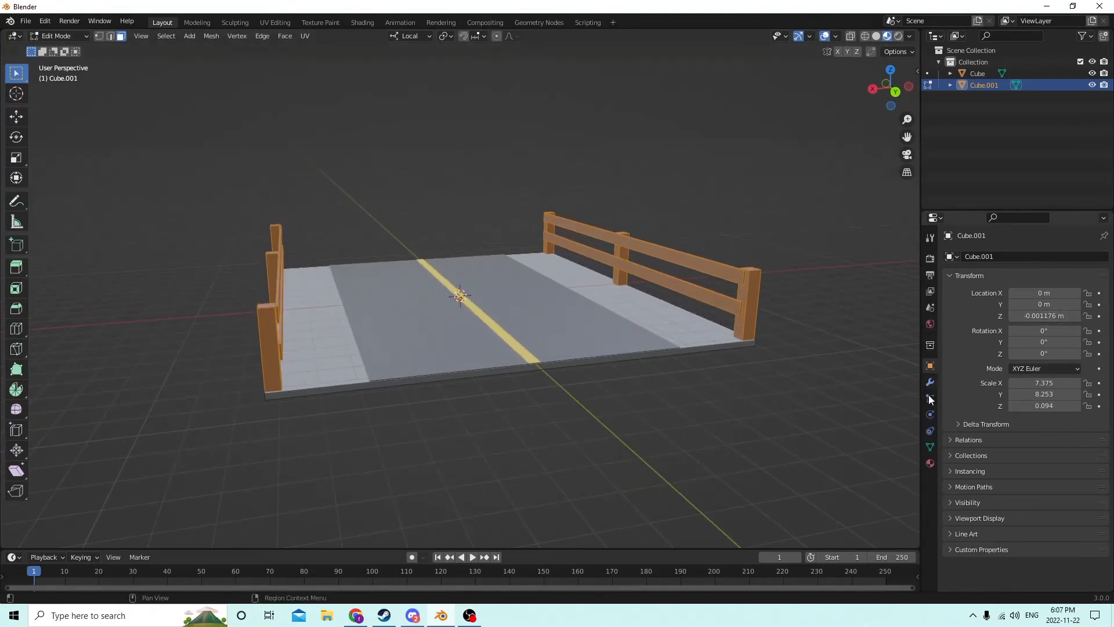
Add a new material with a dark orange-brown base color (hue 0.053, saturation 0.973) and assign it to the guardrail faces
{"action": "left_click", "coordinate": [930, 463]}
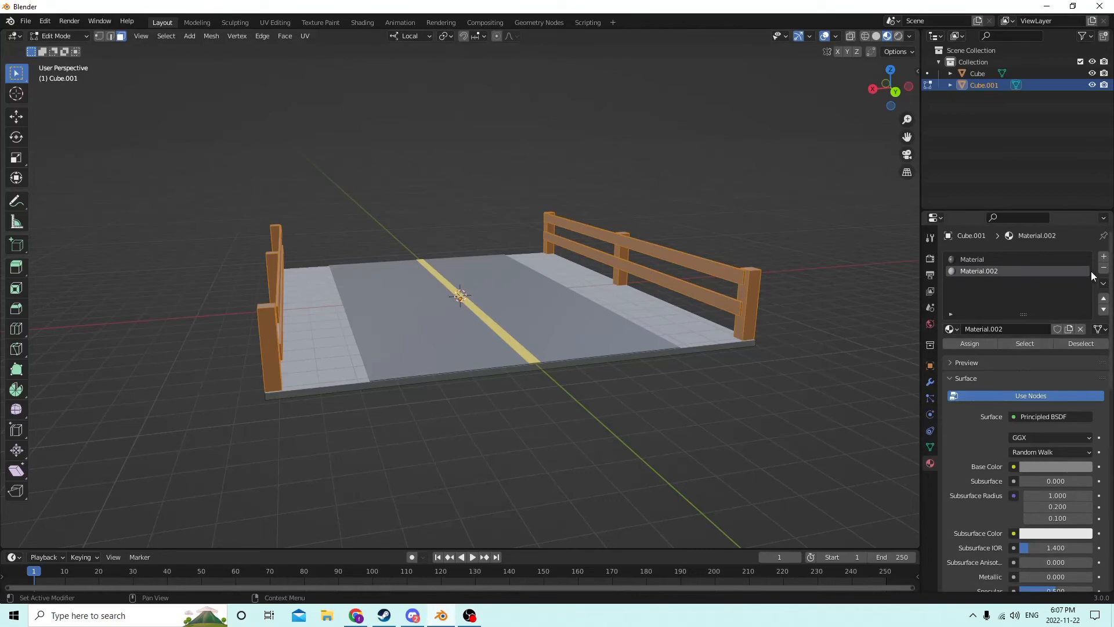
{"action": "left_click", "coordinate": [1103, 257]}
{"action": "left_click", "coordinate": [1029, 329]}
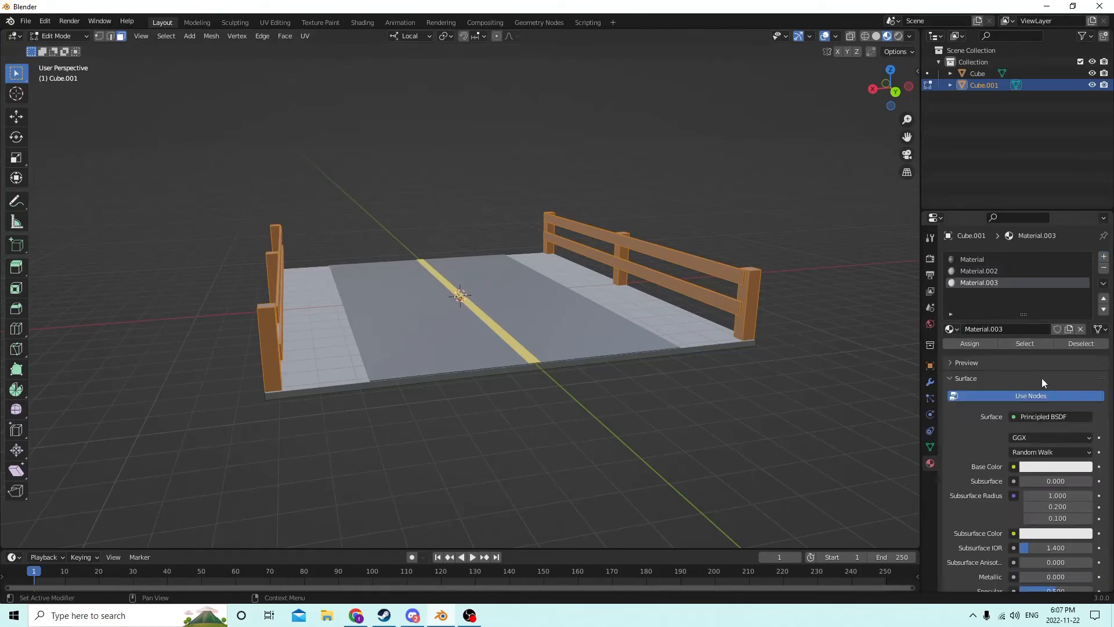
{"action": "left_click", "coordinate": [1048, 467]}
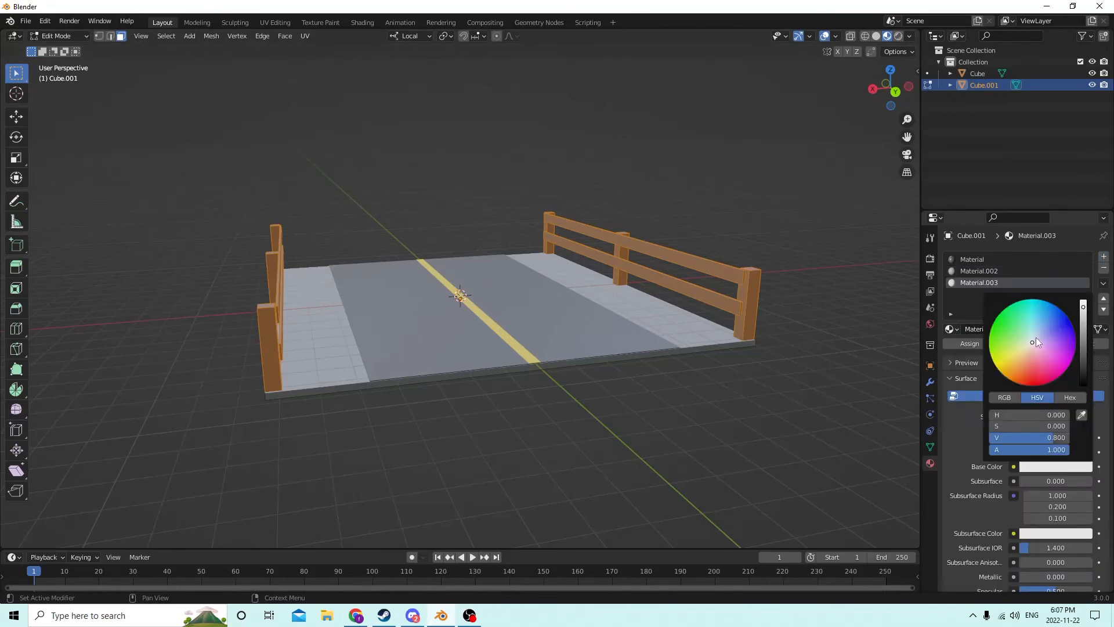
{"action": "left_click_drag", "start_coordinate": [1027, 347], "coordinate": [1013, 365]}
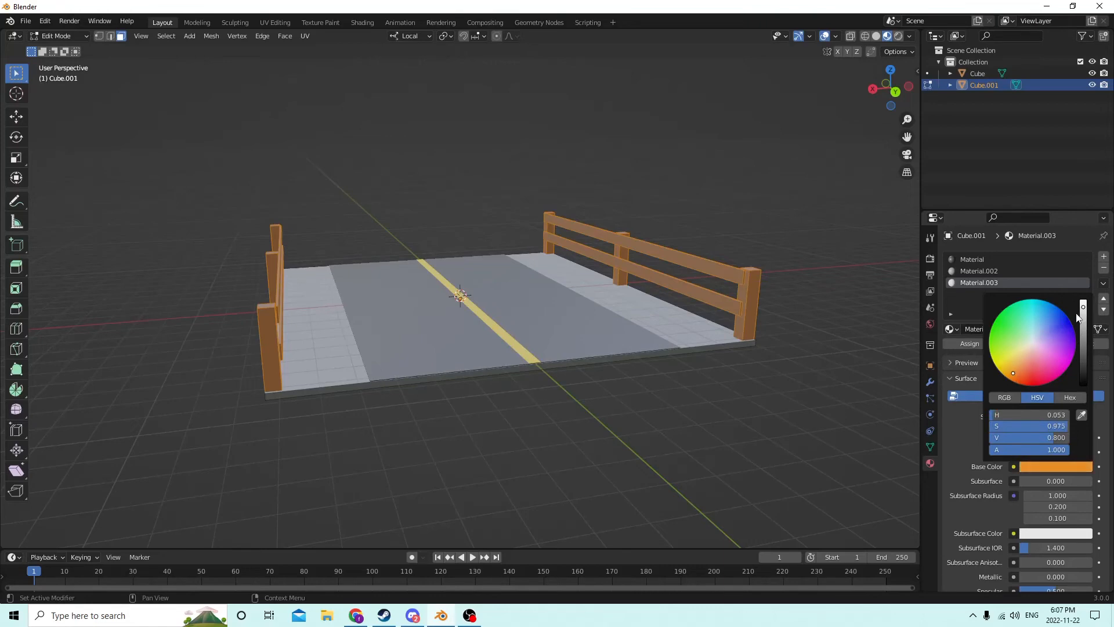
{"action": "left_click_drag", "start_coordinate": [1083, 307], "coordinate": [1083, 343]}
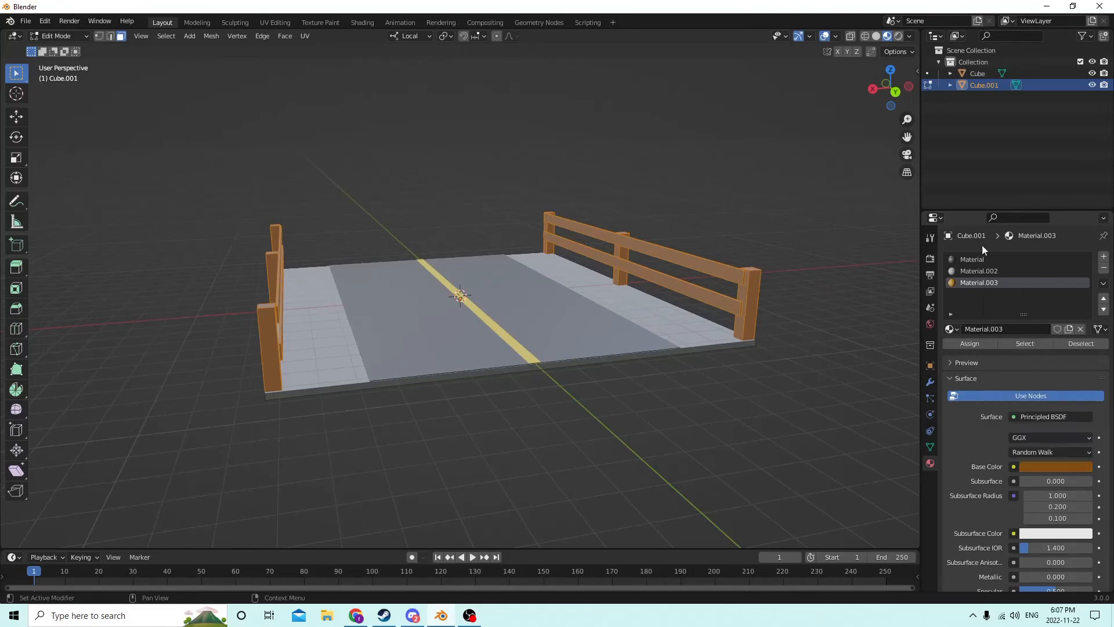
{"action": "key", "text": "Tab"}
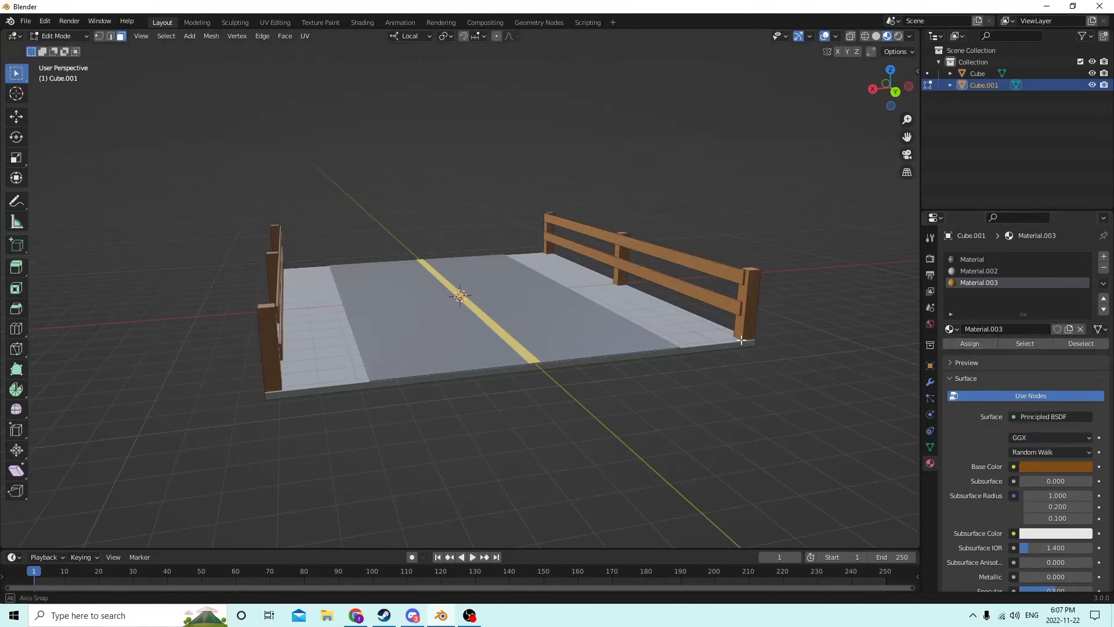
Join the base with its guardrails to the road surface as one object, with the road as the active object
{"action": "middle_click_drag", "start_coordinate": [860, 356], "coordinate": [510, 311]}
{"action": "left_click", "coordinate": [437, 314]}
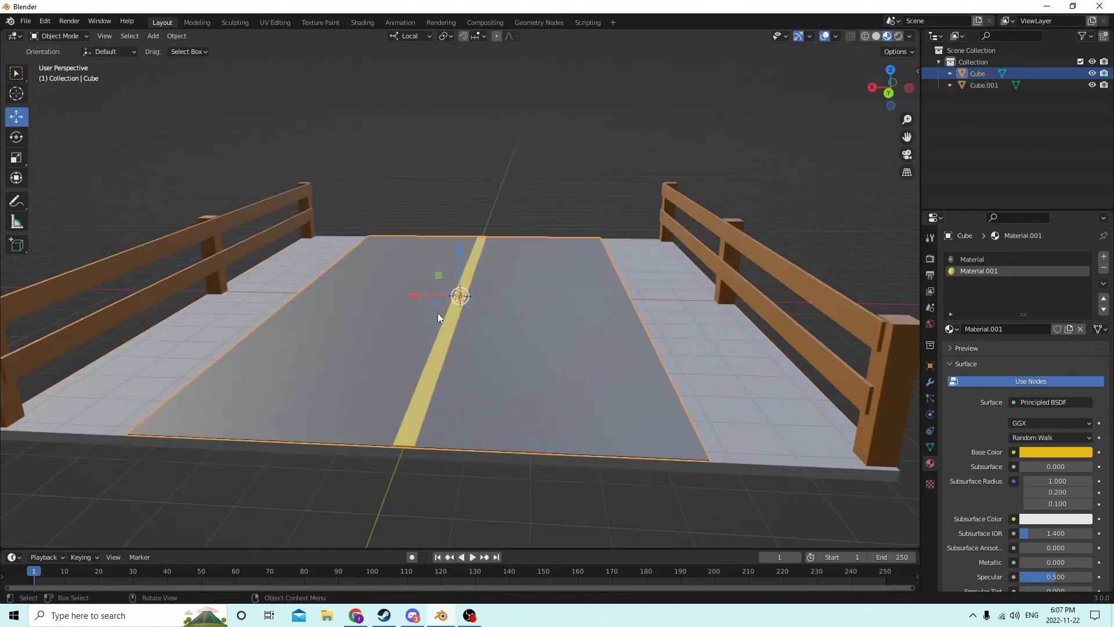
{"action": "left_click", "coordinate": [446, 319]}
{"action": "left_click", "coordinate": [449, 319]}
{"action": "left_click", "coordinate": [692, 336]}
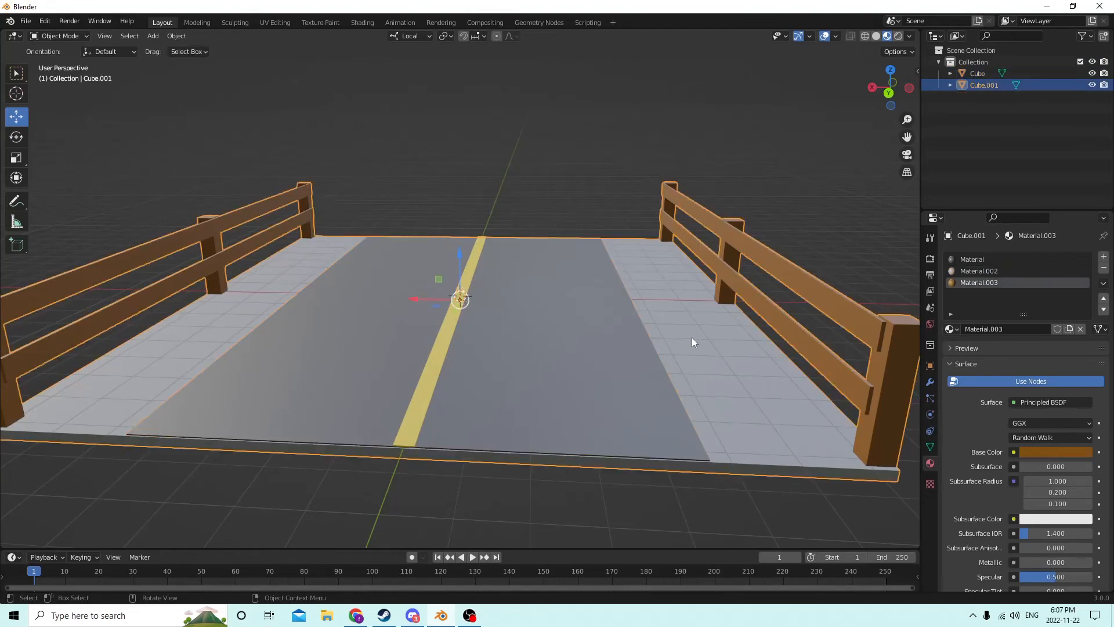
{"action": "left_click", "coordinate": [502, 351], "text": "shift"}
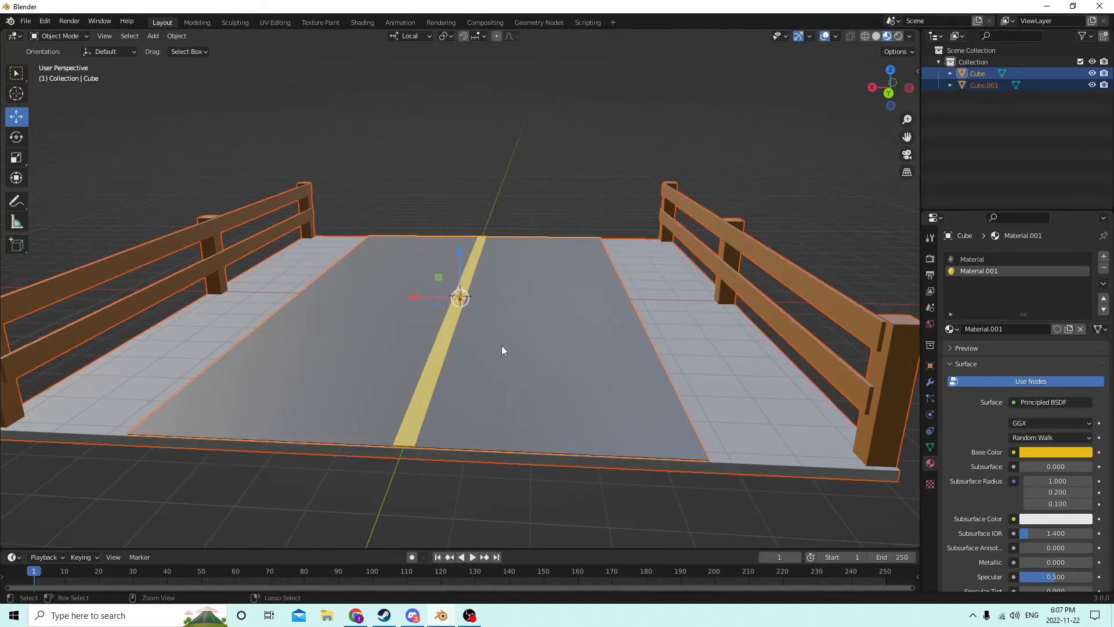
{"action": "key", "text": "ctrl+j"}
Add a cylinder mesh at the centre of the road section
{"action": "middle_click_drag", "start_coordinate": [523, 338], "coordinate": [611, 326]}
{"action": "scroll", "coordinate": [656, 318], "scroll_direction": "down", "scroll_amount": 5}
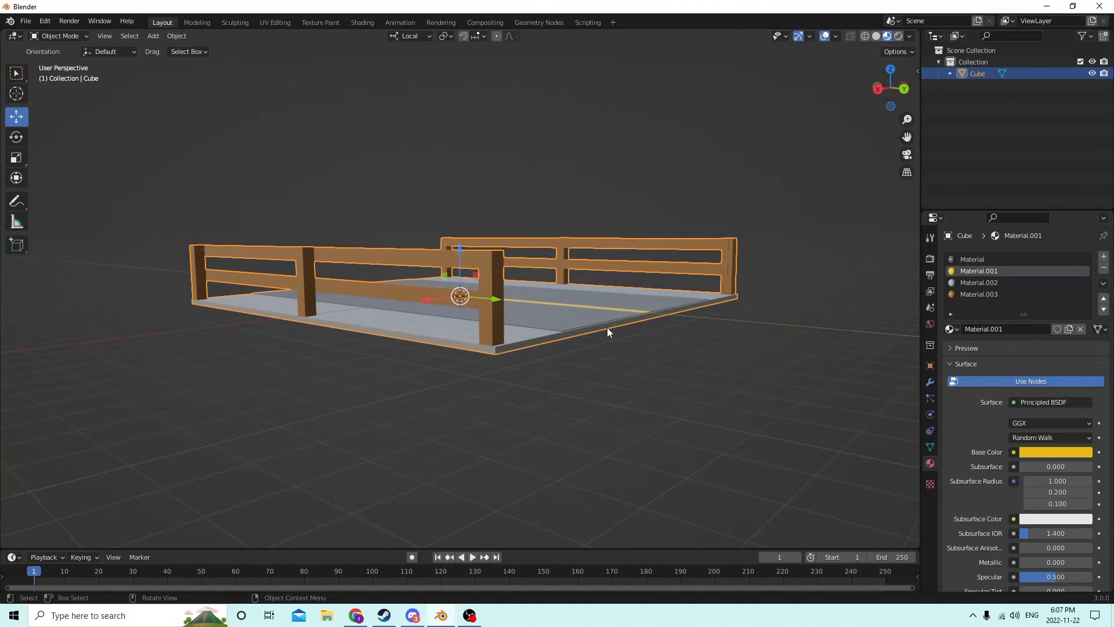
{"action": "middle_click_drag", "start_coordinate": [559, 323], "coordinate": [593, 351]}
{"action": "key", "text": "shift+a"}
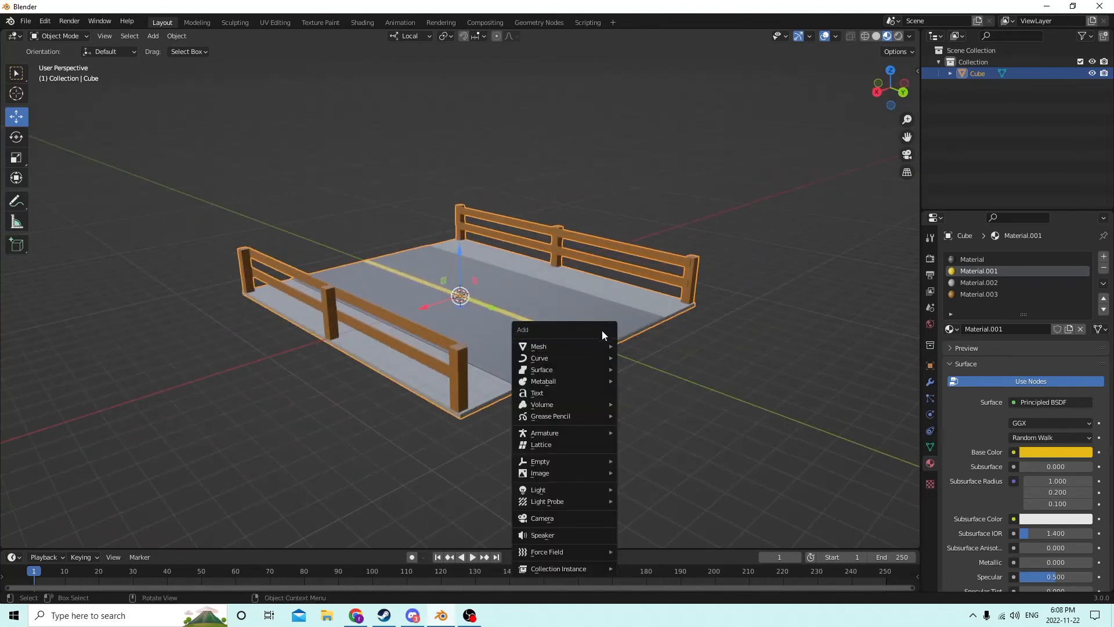
{"action": "mouse_move", "coordinate": [565, 346]}
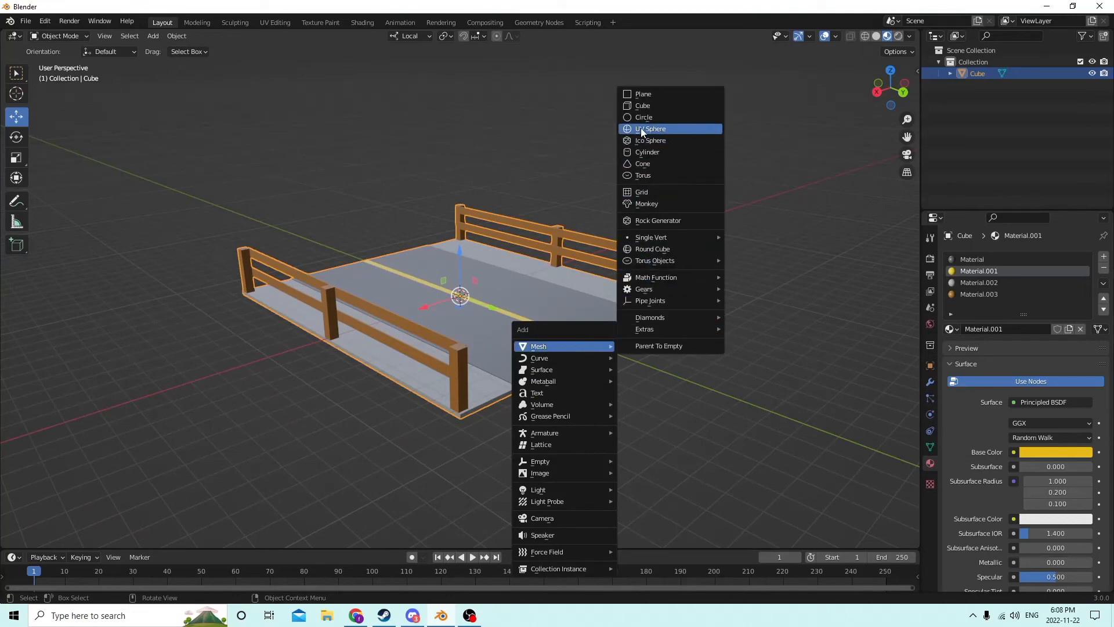
{"action": "left_click", "coordinate": [644, 152]}
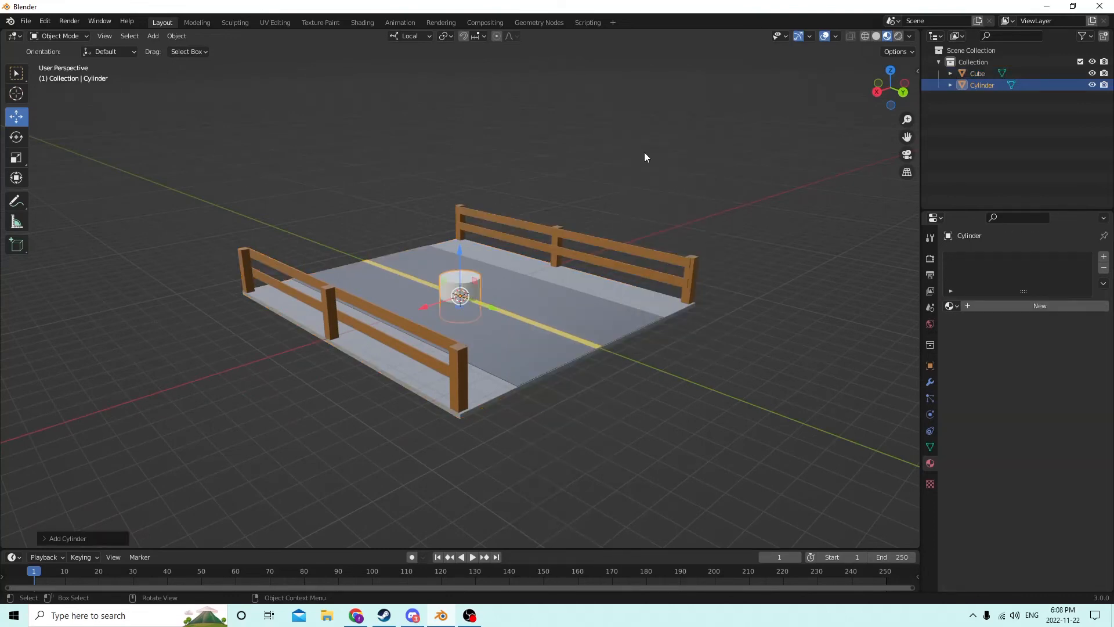
{"action": "scroll", "coordinate": [643, 251], "scroll_direction": "down", "scroll_amount": 2}
{"action": "middle_click_drag", "start_coordinate": [643, 252], "coordinate": [540, 223]}
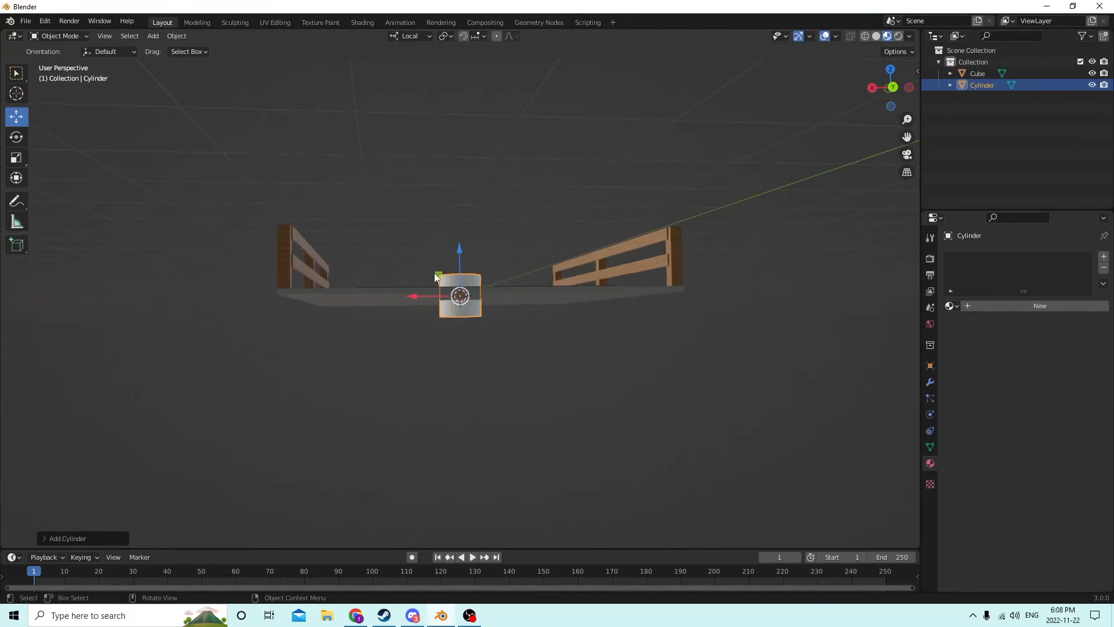
Lower the cylinder beneath the road section and stretch it along its vertical axis into a tall pillar
{"action": "left_click_drag", "start_coordinate": [460, 259], "coordinate": [460, 308]}
{"action": "middle_click_drag", "start_coordinate": [460, 308], "coordinate": [525, 293]}
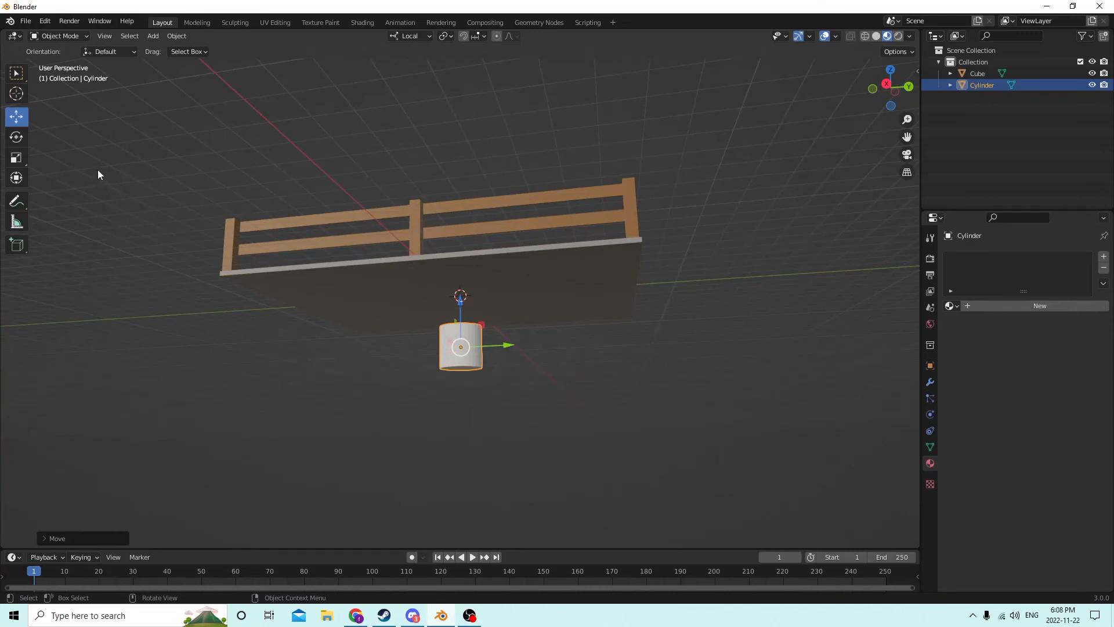
{"action": "mouse_move", "coordinate": [99, 170]}
{"action": "middle_mouse_down"}
{"action": "mouse_move", "coordinate": [47, 186]}
{"action": "mouse_move", "coordinate": [100, 187]}
{"action": "middle_mouse_up"}
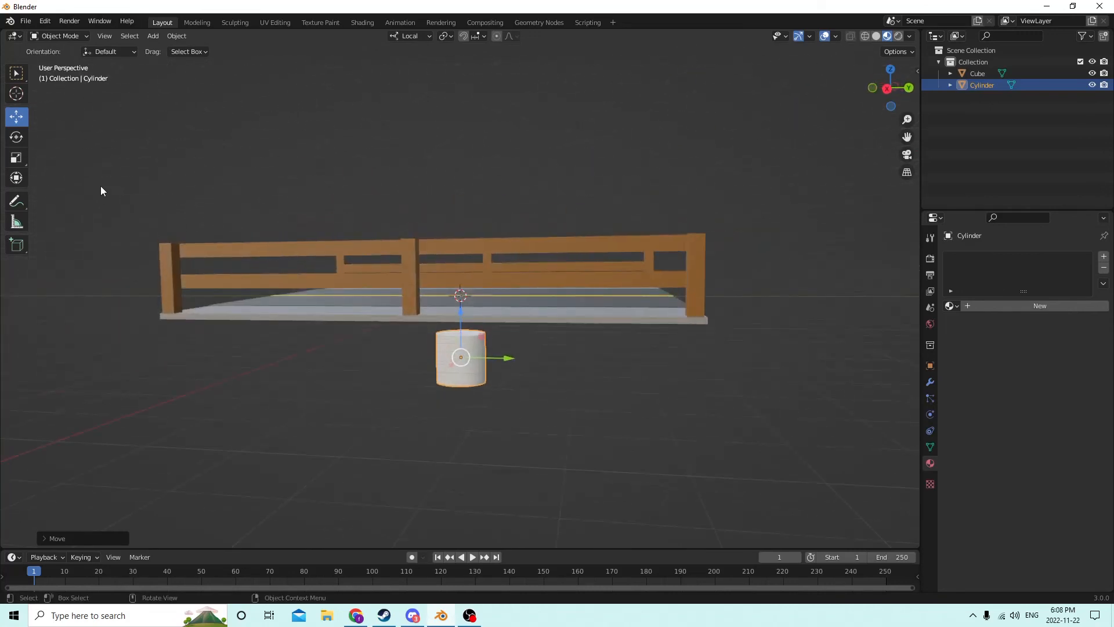
{"action": "left_click", "coordinate": [16, 164]}
{"action": "middle_click_drag", "start_coordinate": [384, 344], "coordinate": [416, 313]}
{"action": "left_click_drag", "start_coordinate": [458, 317], "coordinate": [459, 223]}
{"action": "middle_click_drag", "start_coordinate": [460, 223], "coordinate": [134, 127]}
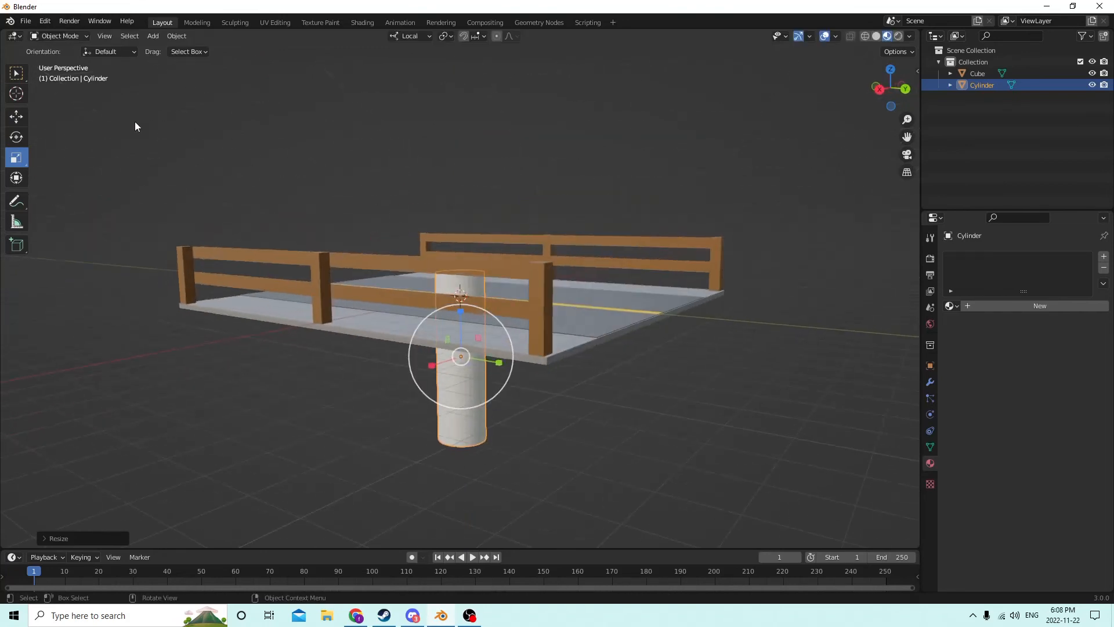
Move the pillar down and along the road's length so it stands under one end with its top against the road's underside
{"action": "left_click", "coordinate": [16, 116]}
{"action": "middle_click_drag", "start_coordinate": [215, 256], "coordinate": [430, 314]}
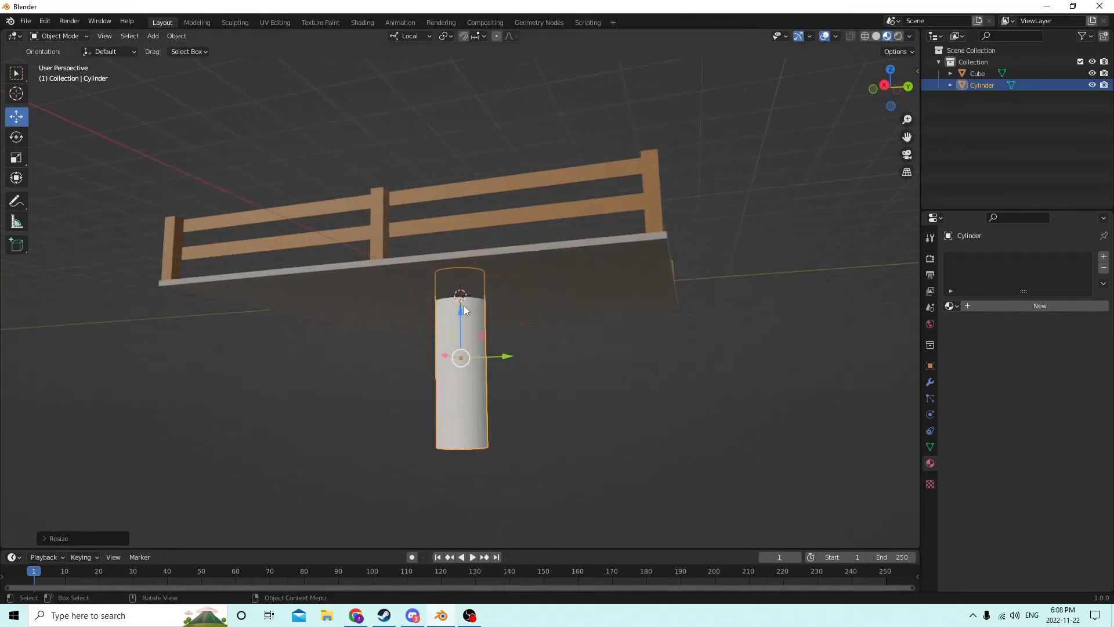
{"action": "left_click_drag", "start_coordinate": [464, 305], "coordinate": [462, 339]}
{"action": "middle_click_drag", "start_coordinate": [463, 339], "coordinate": [499, 380]}
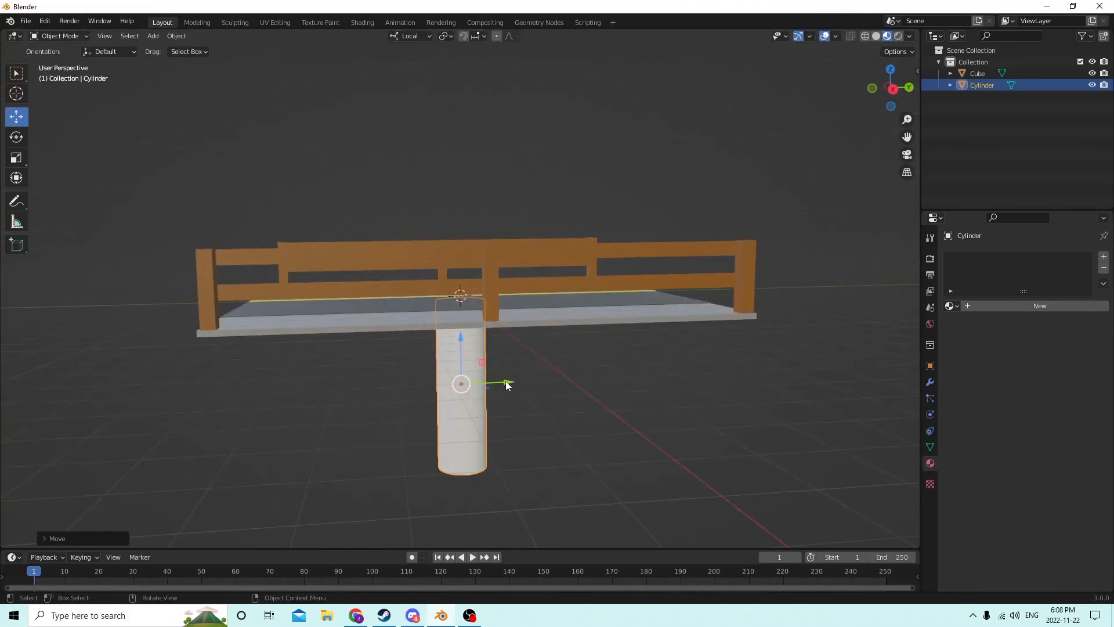
{"action": "left_click_drag", "start_coordinate": [507, 386], "coordinate": [339, 381]}
{"action": "middle_click_drag", "start_coordinate": [338, 380], "coordinate": [377, 356]}
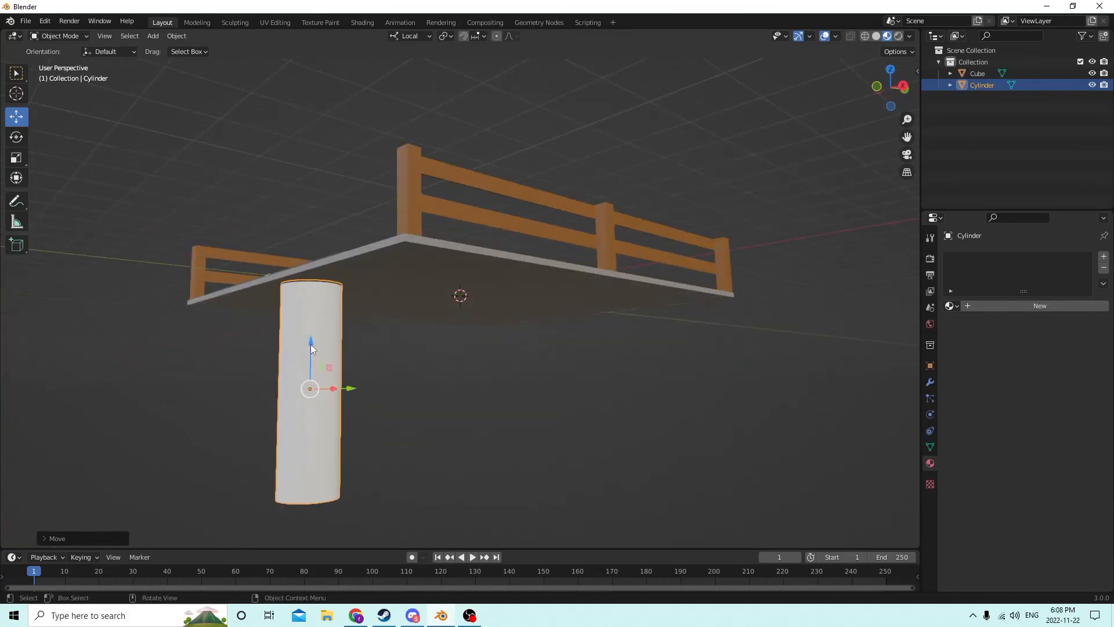
{"action": "left_click_drag", "start_coordinate": [311, 348], "coordinate": [311, 347]}
{"action": "middle_click_drag", "start_coordinate": [311, 347], "coordinate": [503, 333]}
{"action": "middle_click_drag", "start_coordinate": [503, 334], "coordinate": [627, 345]}
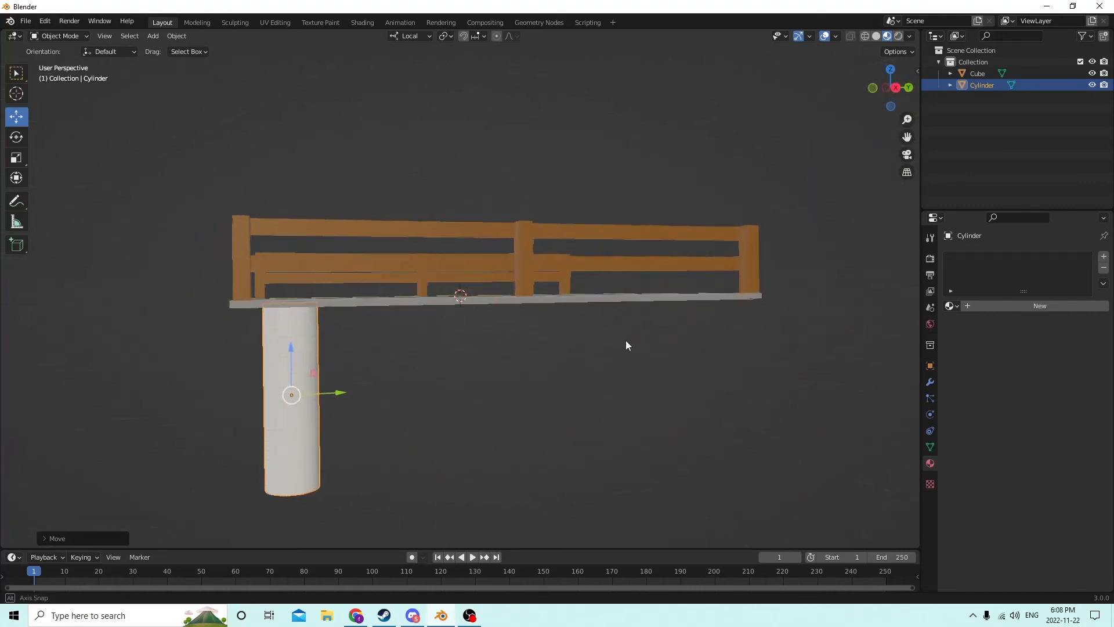
Open the pillar in Edit Mode and add three horizontal loop cuts around its shaft
{"action": "scroll", "coordinate": [628, 340], "scroll_direction": "up", "scroll_amount": 4}
{"action": "middle_click_drag", "start_coordinate": [349, 360], "coordinate": [271, 395]}
{"action": "key", "text": "Tab"}
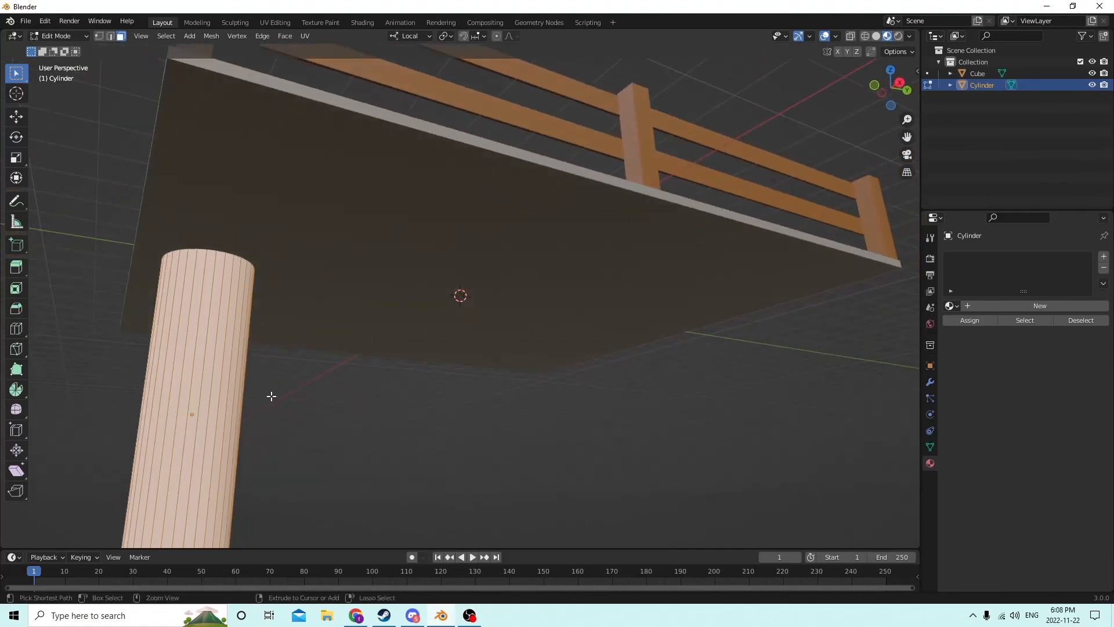
{"action": "left_click", "coordinate": [211, 394]}
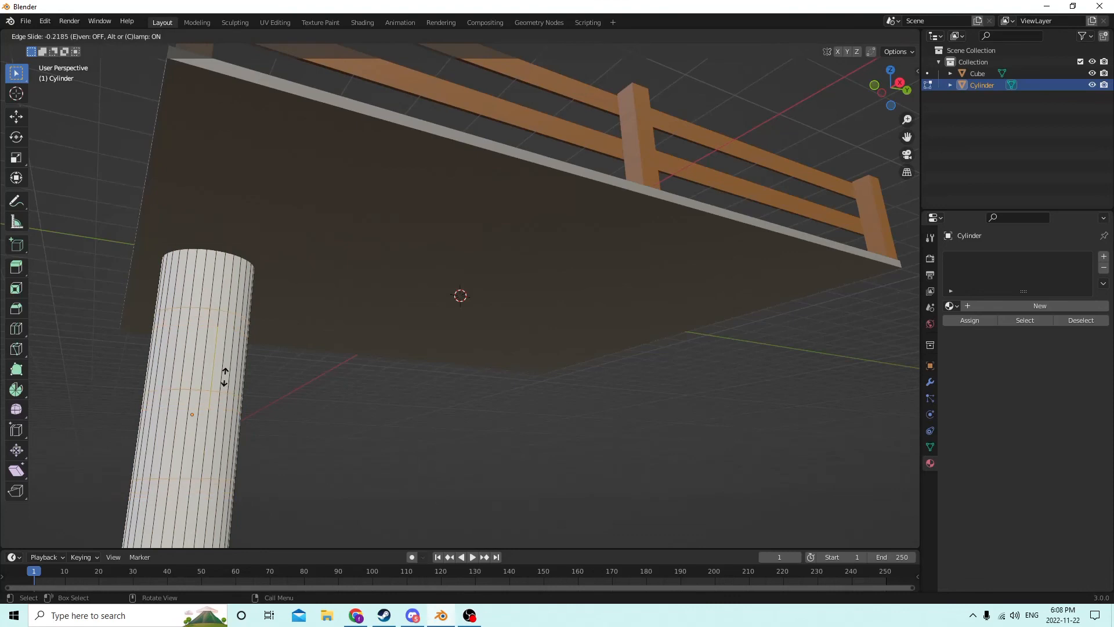
{"action": "left_click", "coordinate": [221, 386]}
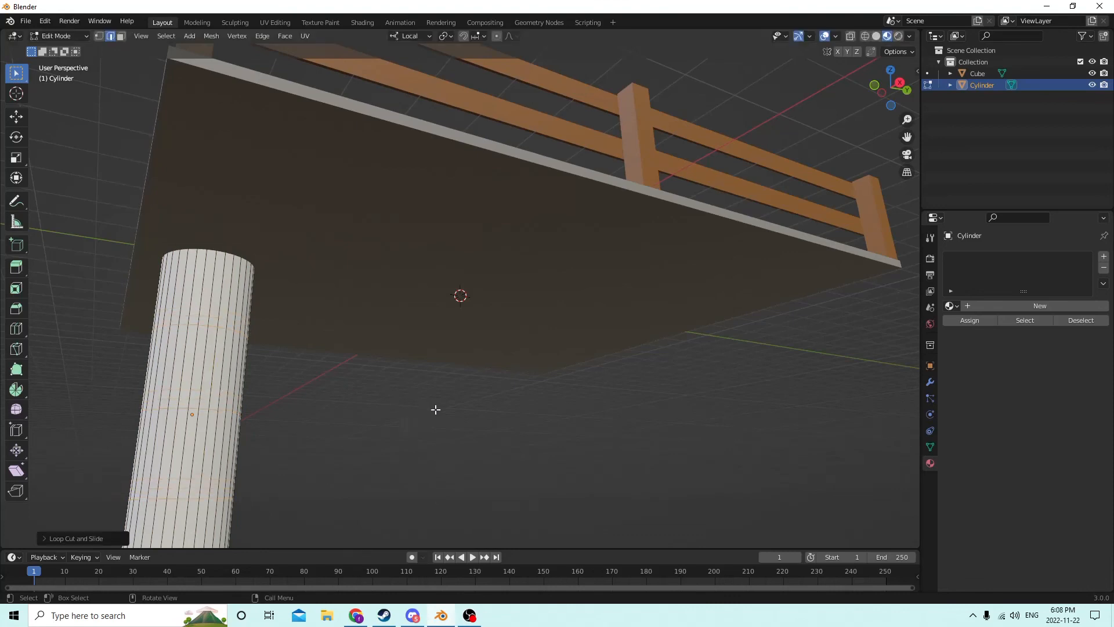
Scale the three edge loops inward to about 0.86 to narrow the pillar's middle, and return to Object Mode
{"action": "key", "text": "s"}
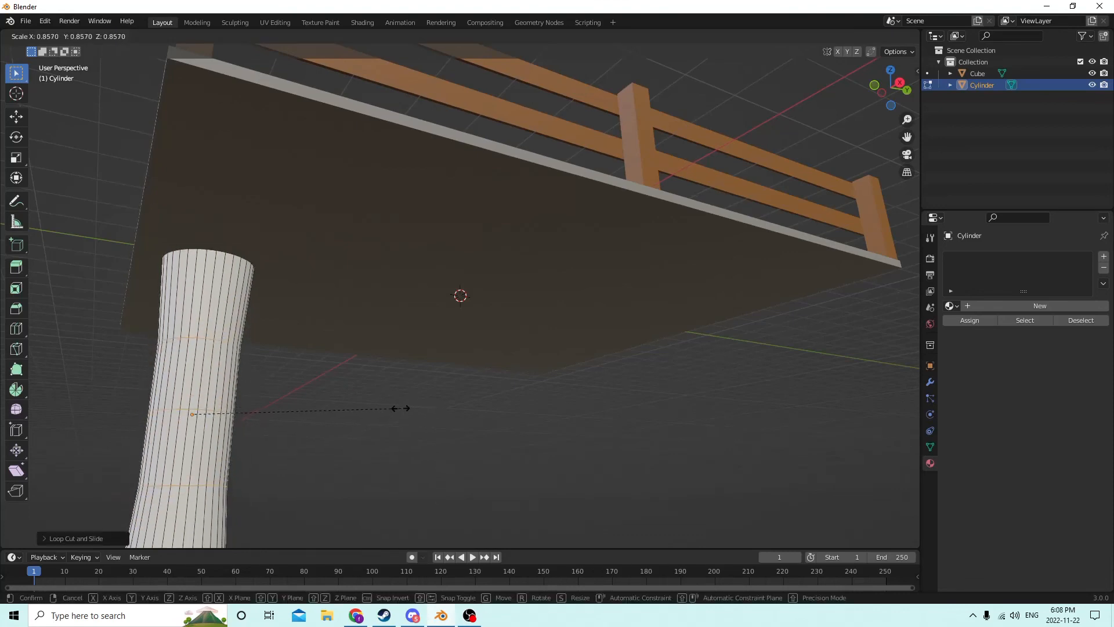
{"action": "left_click", "coordinate": [400, 408]}
{"action": "middle_click_drag", "start_coordinate": [399, 408], "coordinate": [490, 390]}
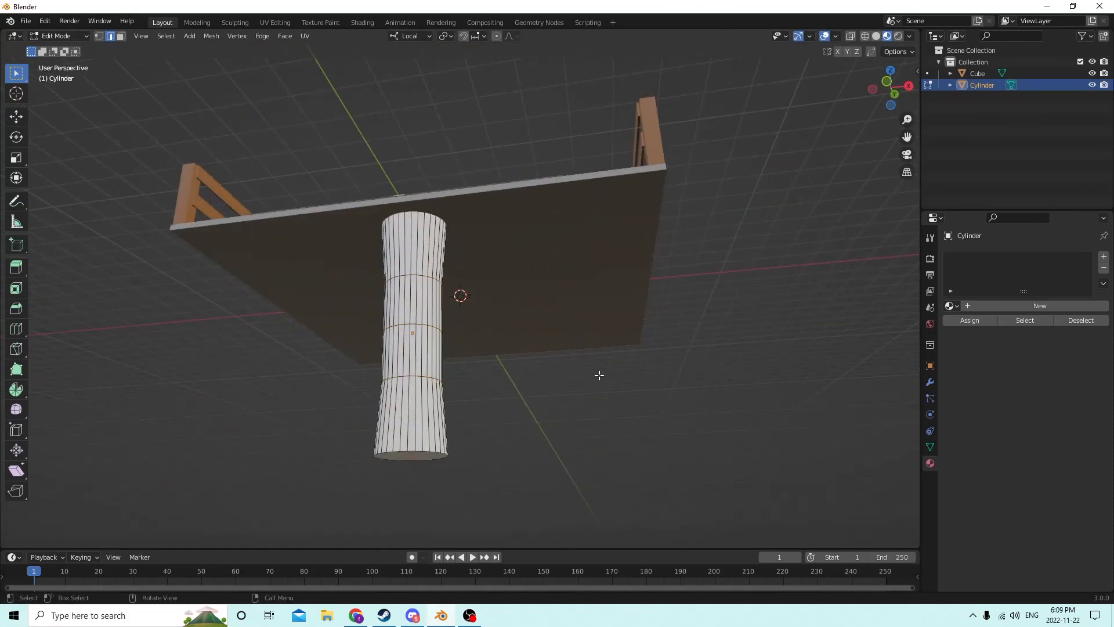
{"action": "key", "text": "Tab"}
{"action": "middle_click_drag", "start_coordinate": [591, 376], "coordinate": [384, 347]}
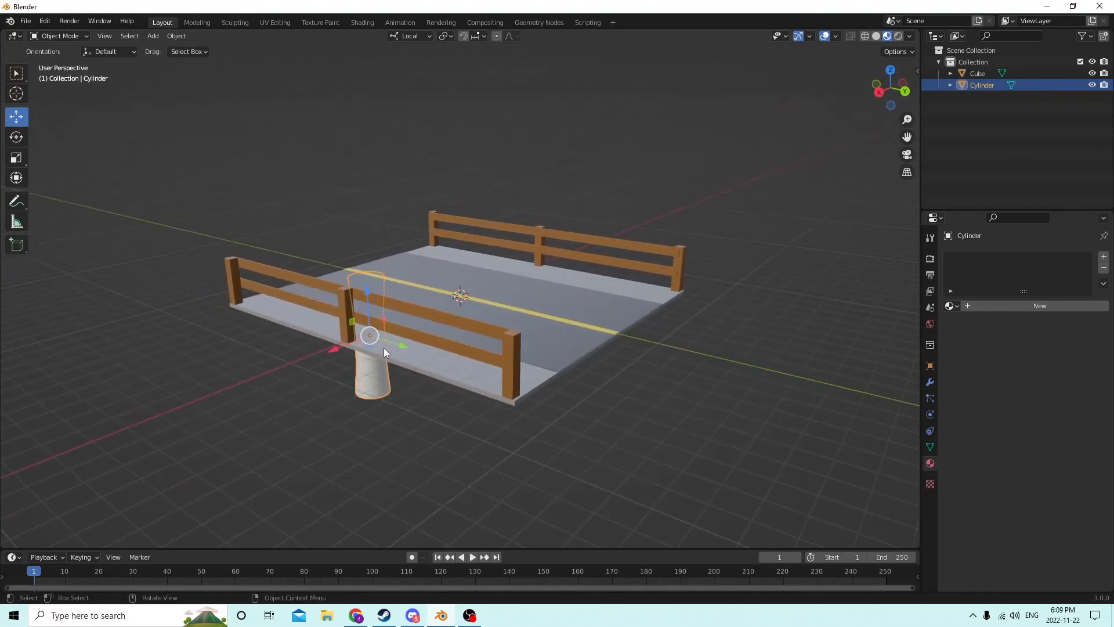